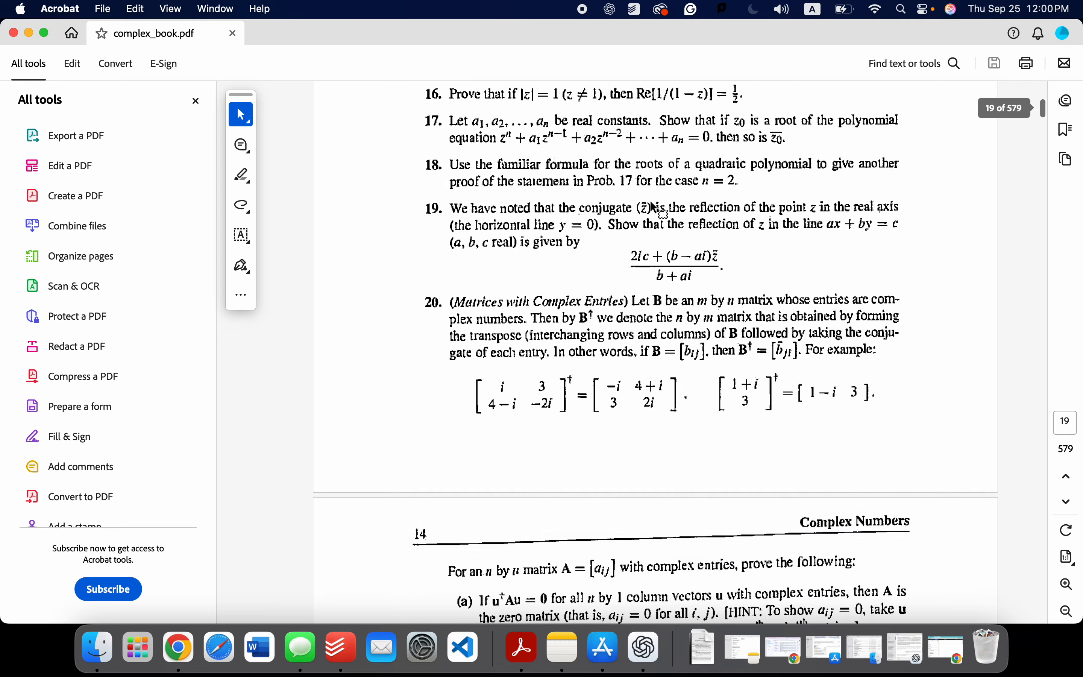
# Step: Find Problem 22 on book page 24 and mark out its statement of the generalized triangle inequality
pyautogui.scroll(-20, 654, 210)
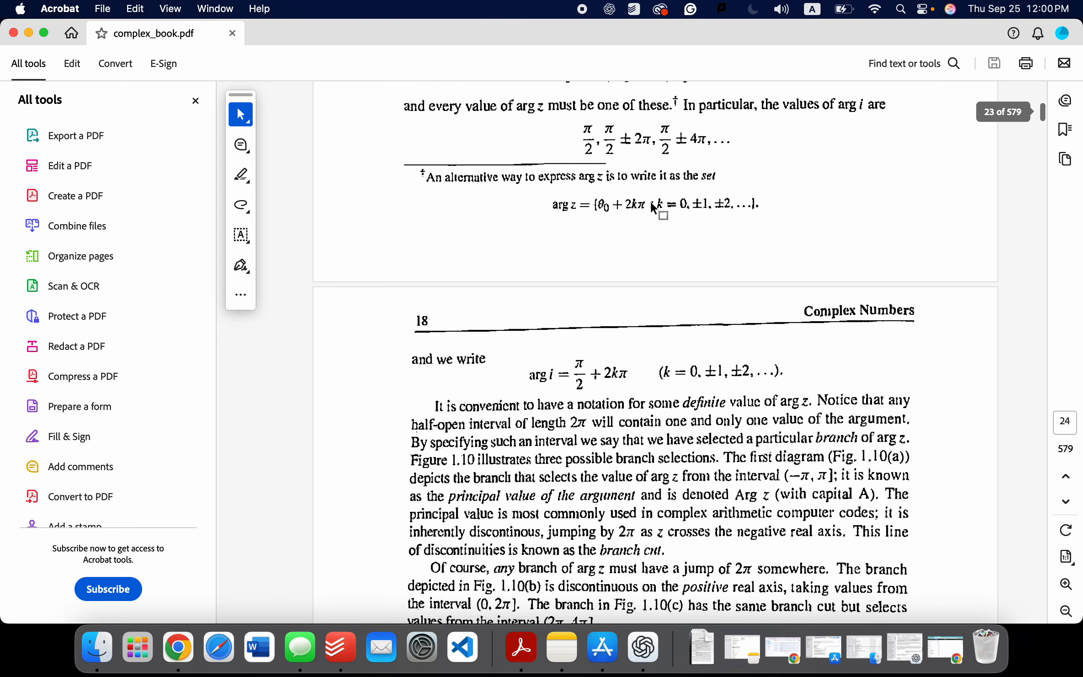
pyautogui.scroll(-20, 652, 209)
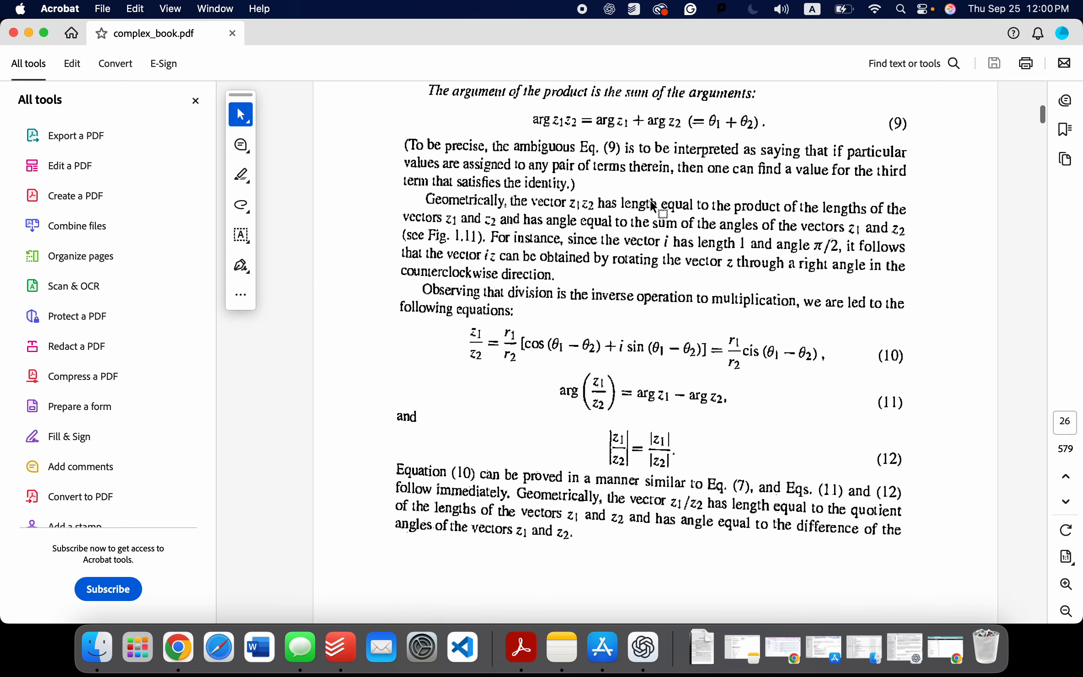
pyautogui.scroll(-20, 652, 208)
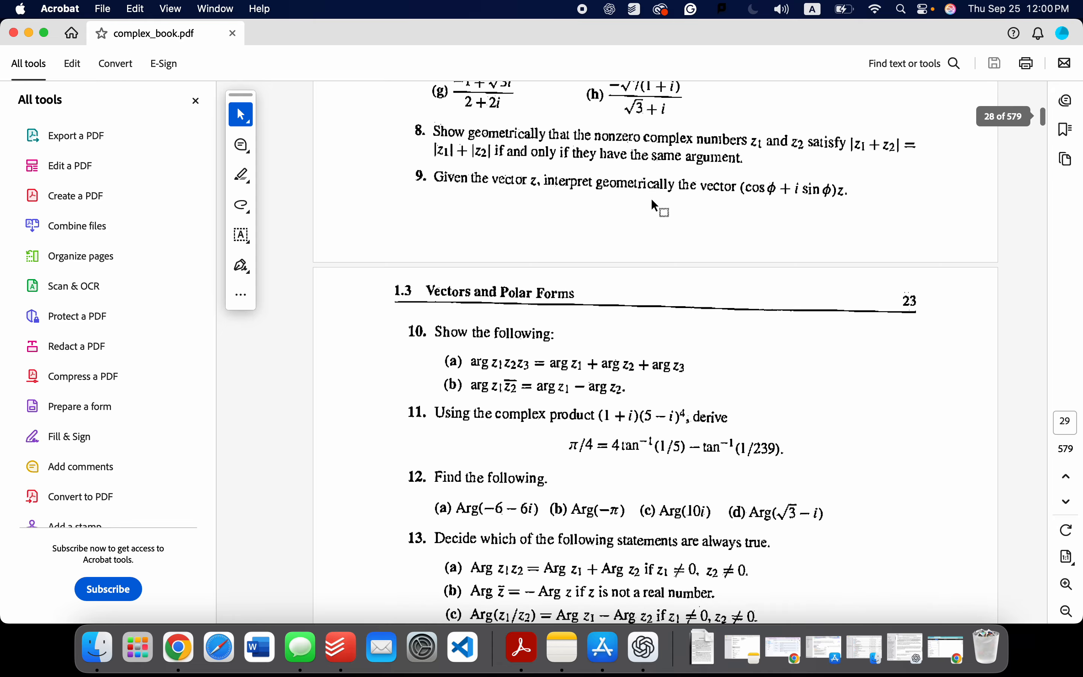
pyautogui.scroll(-20, 655, 209)
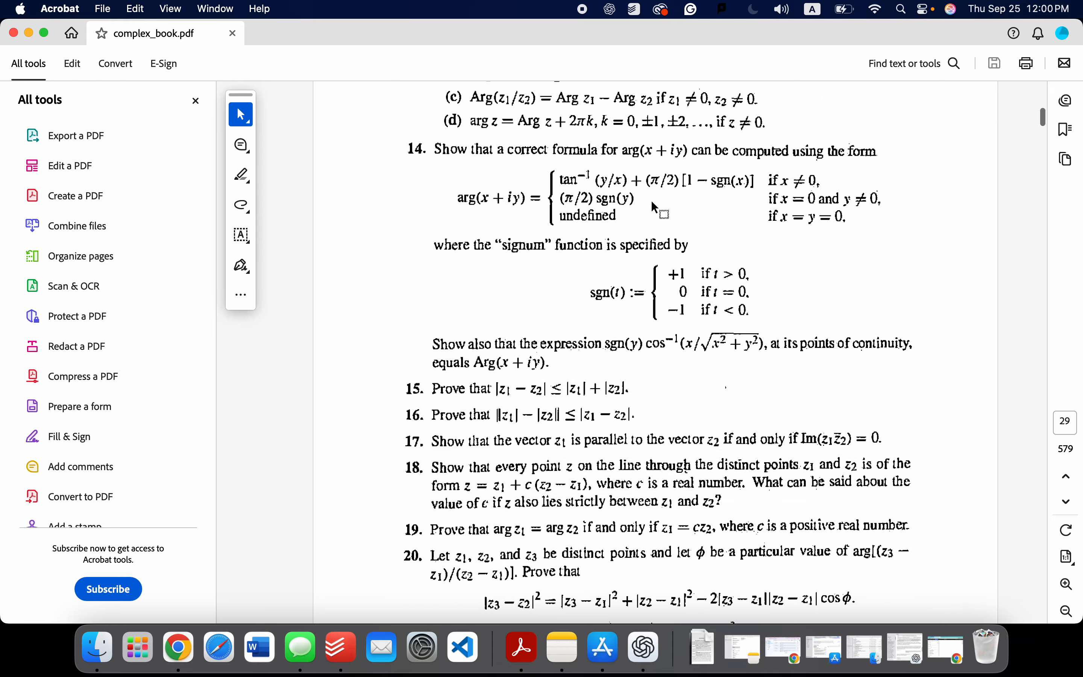
pyautogui.scroll(3, 655, 209)
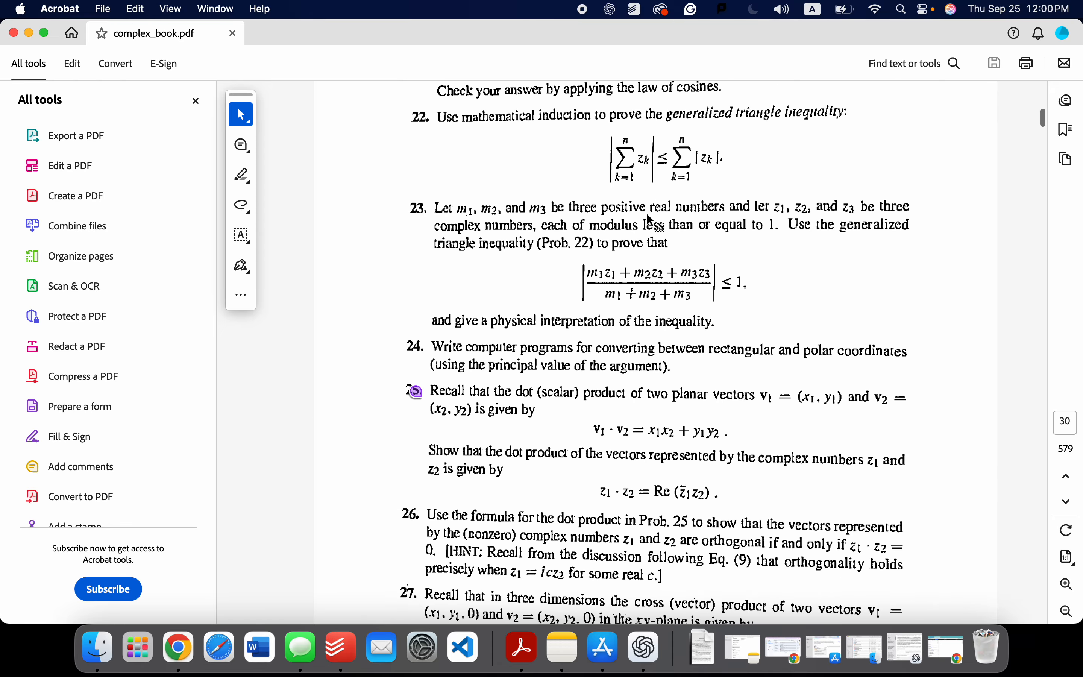
pyautogui.scroll(2, 614, 322)
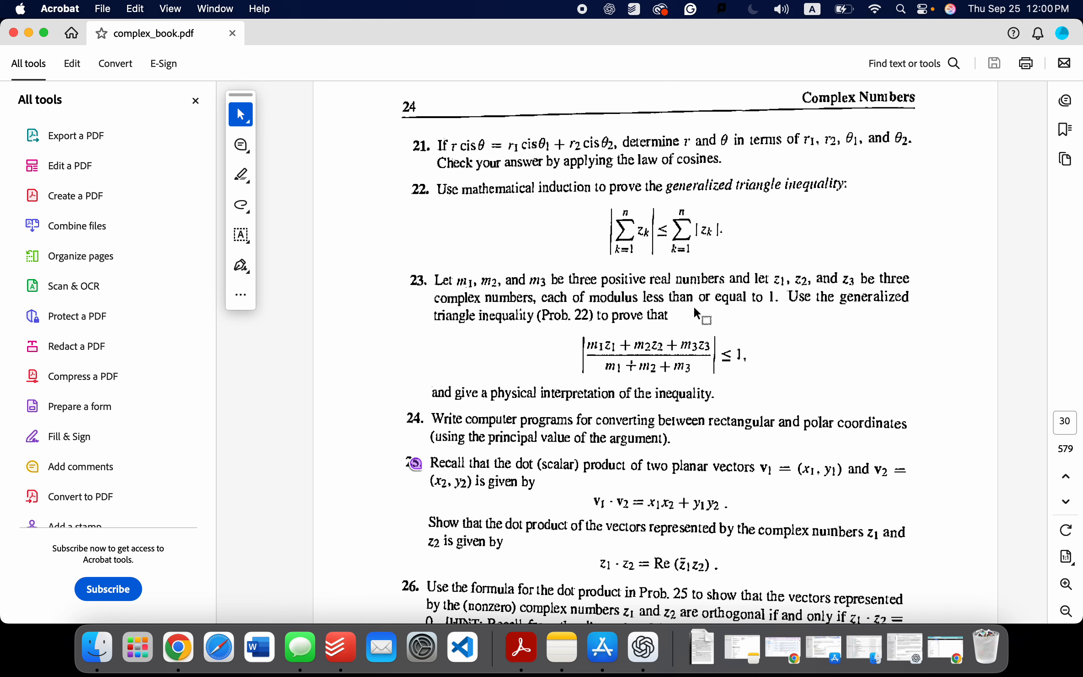
pyautogui.moveTo(452, 186); pyautogui.dragTo(905, 257)
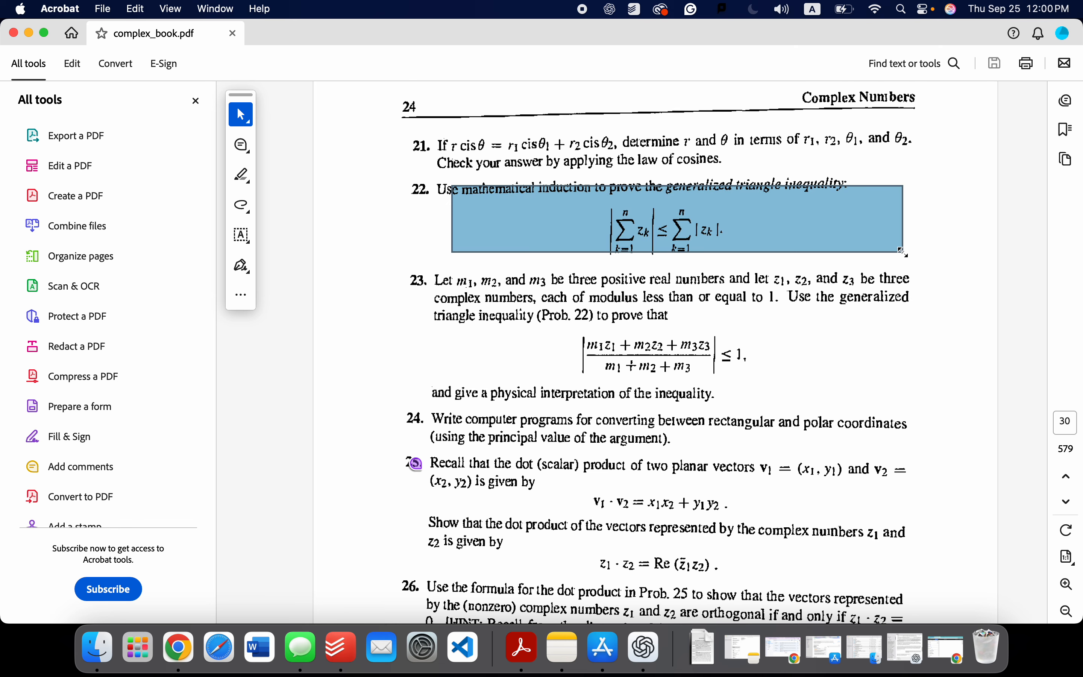
pyautogui.click(736, 285)
pyautogui.moveTo(398, 183); pyautogui.dragTo(921, 258)
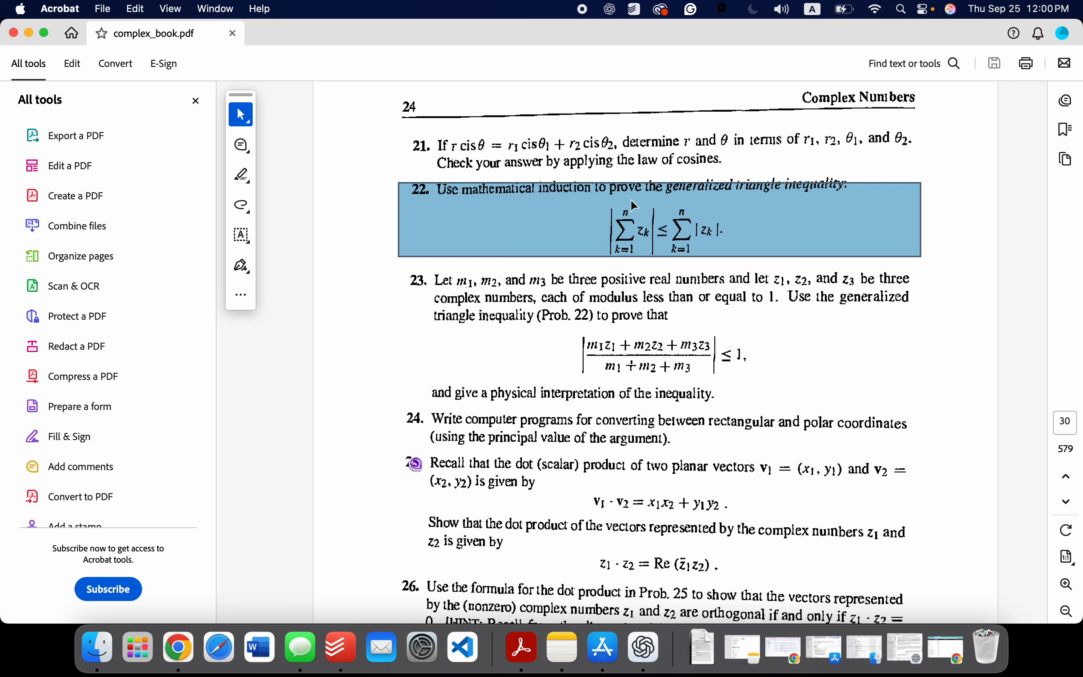
pyautogui.click(584, 253)
# Step: Mark out Problem 23 and its inequality to examine what has to be proved and interpreted physically
pyautogui.moveTo(393, 259); pyautogui.dragTo(936, 385)
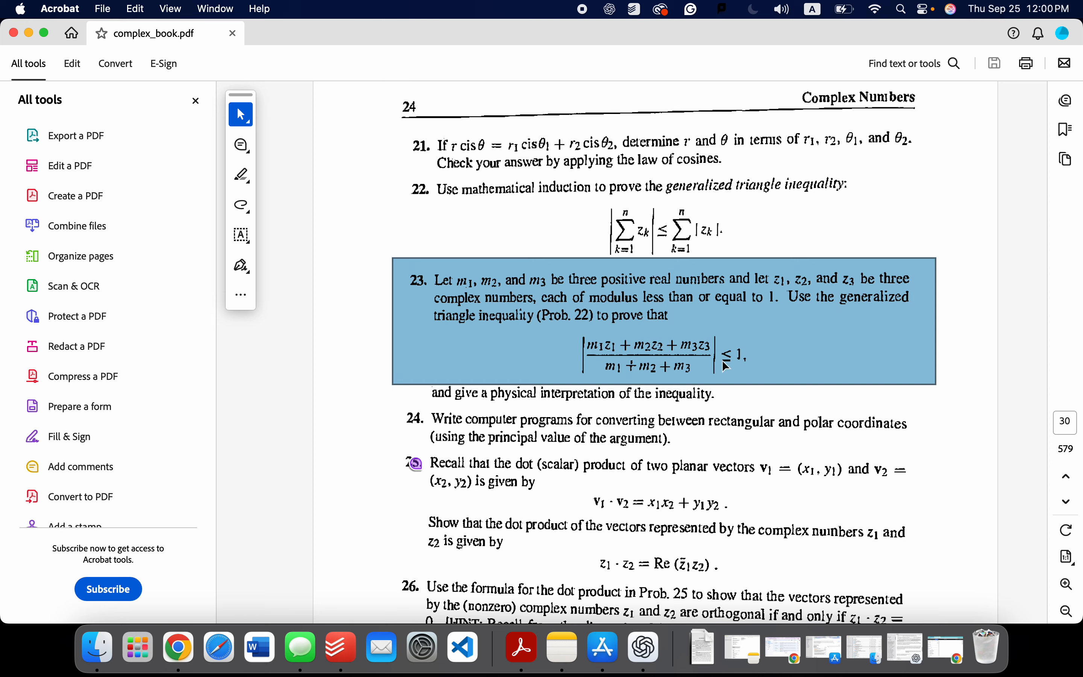
pyautogui.click(688, 369)
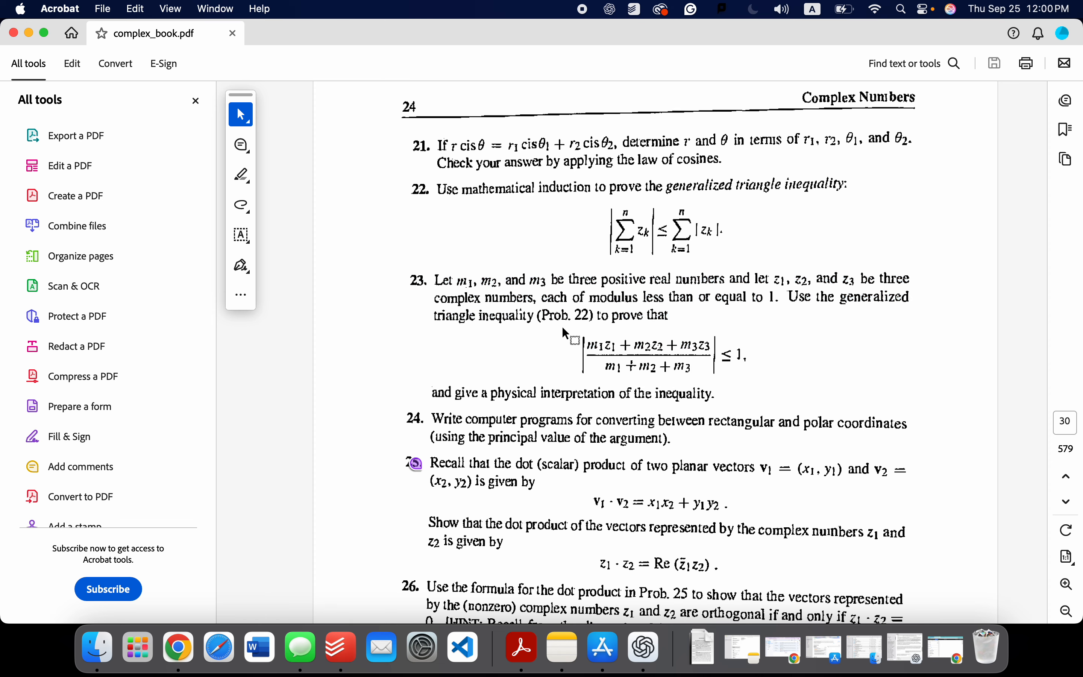
pyautogui.moveTo(562, 326); pyautogui.dragTo(796, 390)
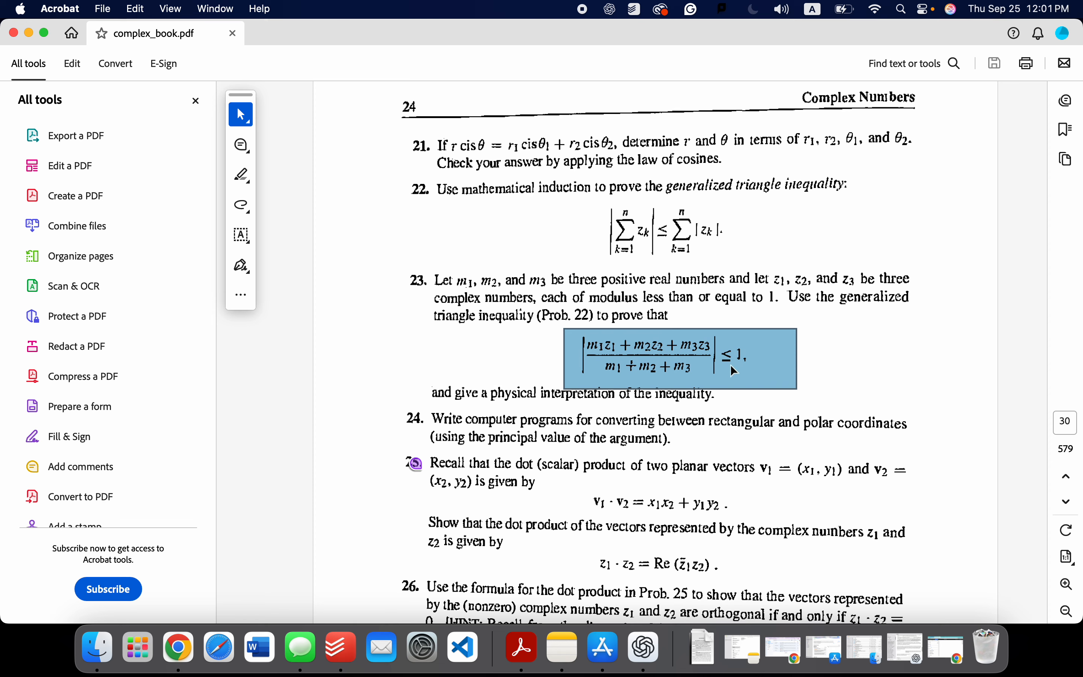
pyautogui.click(668, 376)
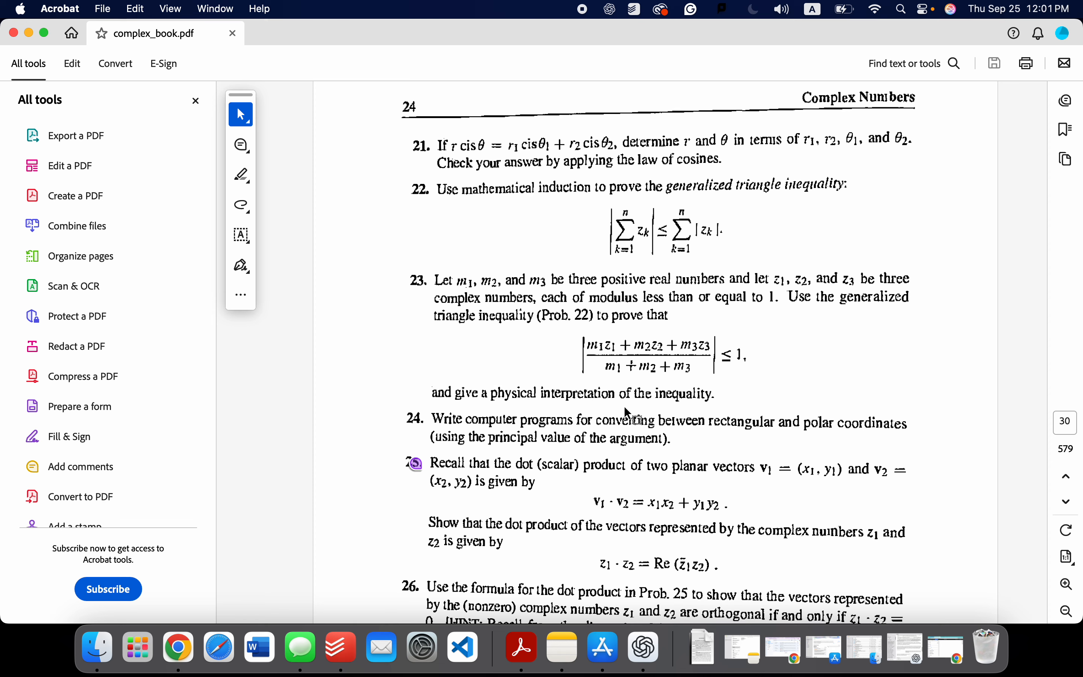
pyautogui.moveTo(436, 388); pyautogui.dragTo(729, 416)
pyautogui.moveTo(578, 364); pyautogui.dragTo(821, 381)
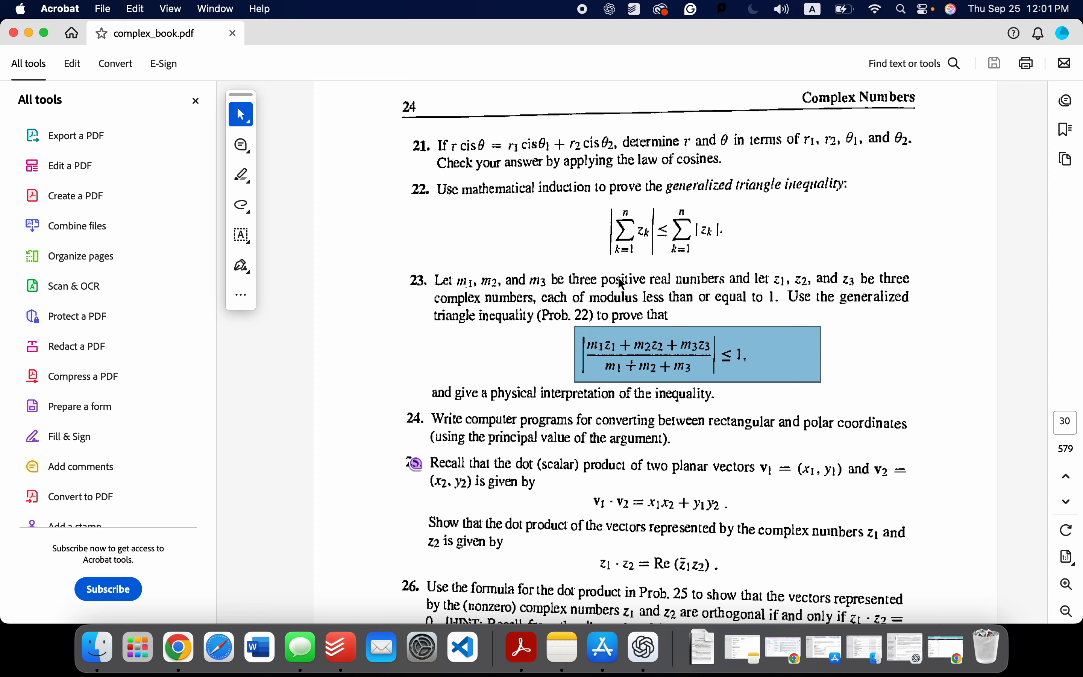
pyautogui.click(844, 395)
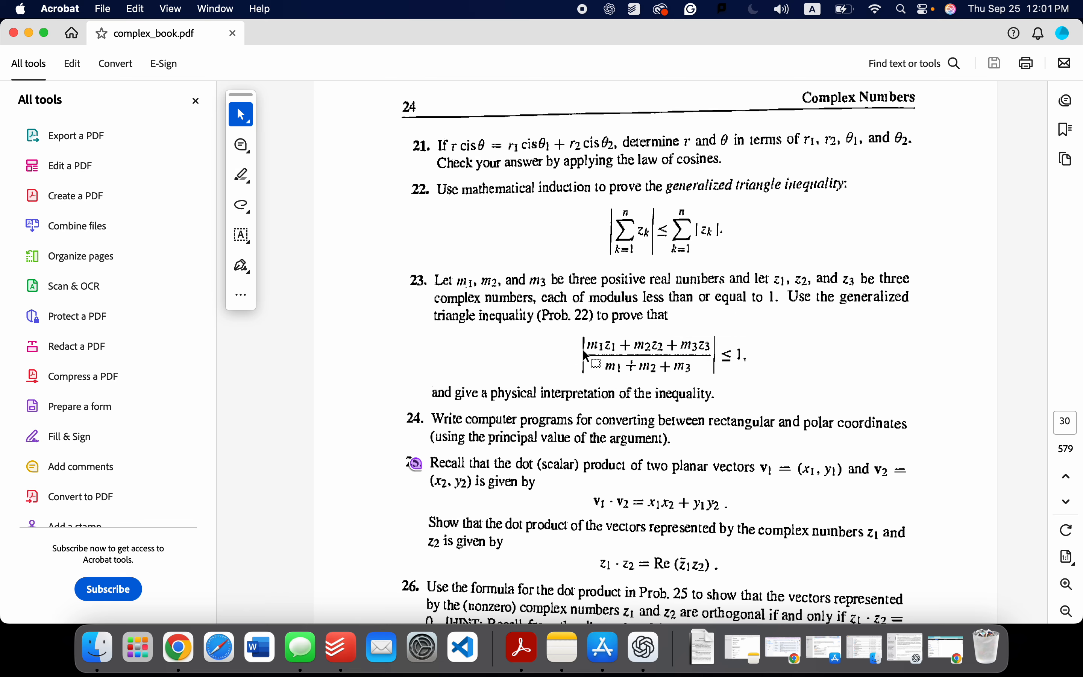
# Step: Look through the pages following Problem 23, return to the problem and mark out its fraction inequality again
pyautogui.scroll(-20, 585, 354)
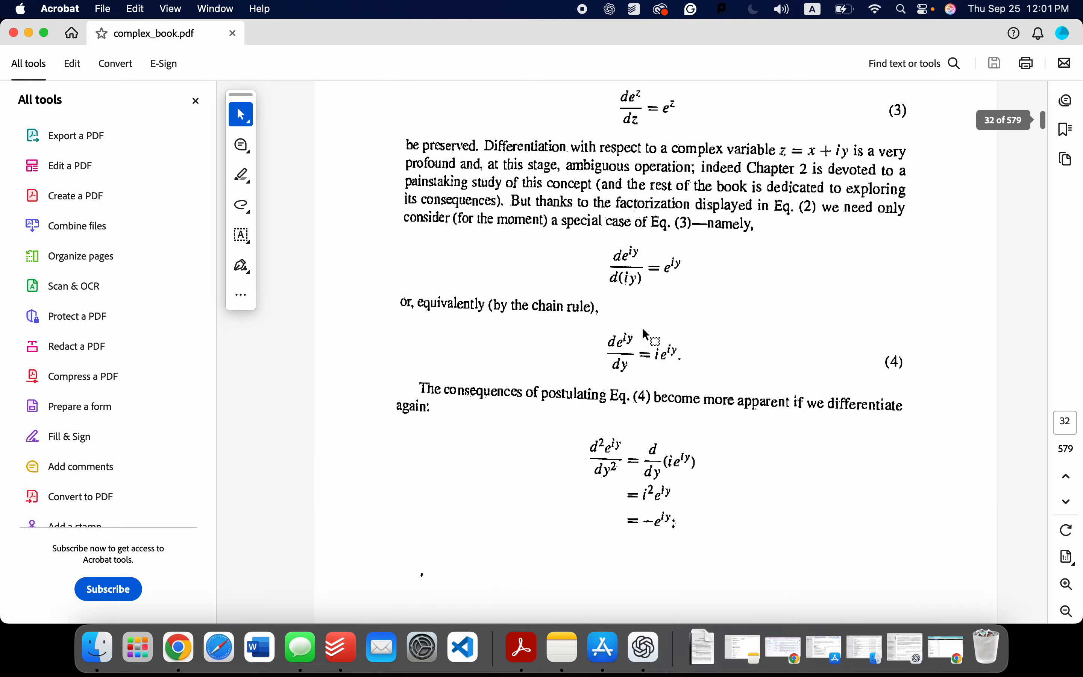
pyautogui.scroll(-4, 642, 329)
pyautogui.scroll(20, 643, 326)
pyautogui.scroll(-10, 646, 328)
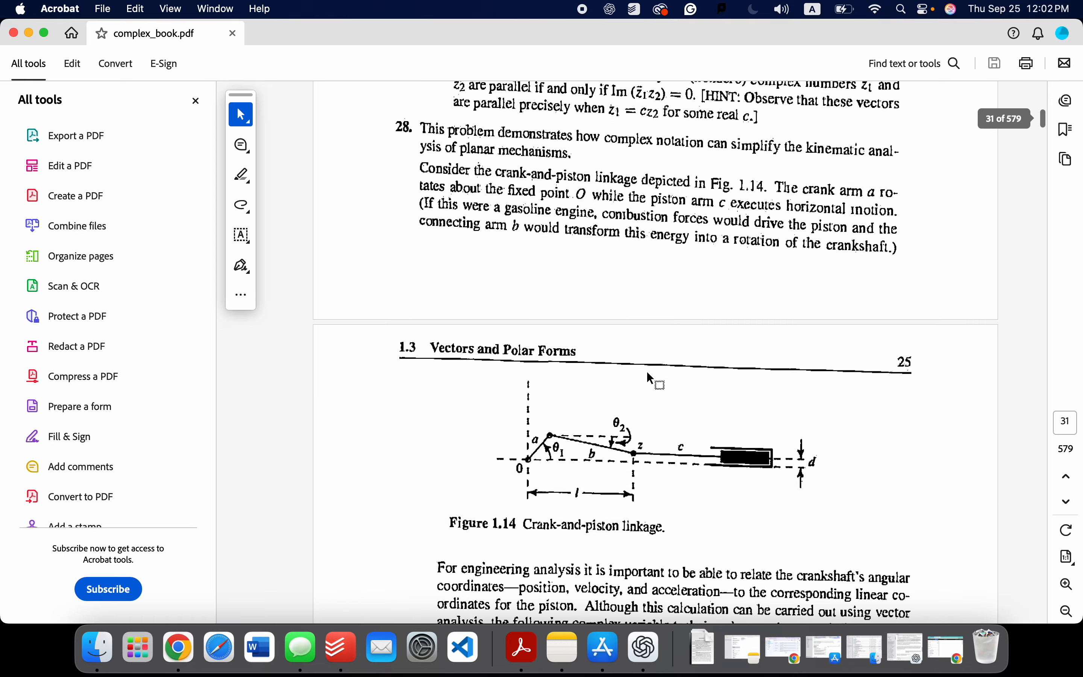
pyautogui.scroll(15, 690, 462)
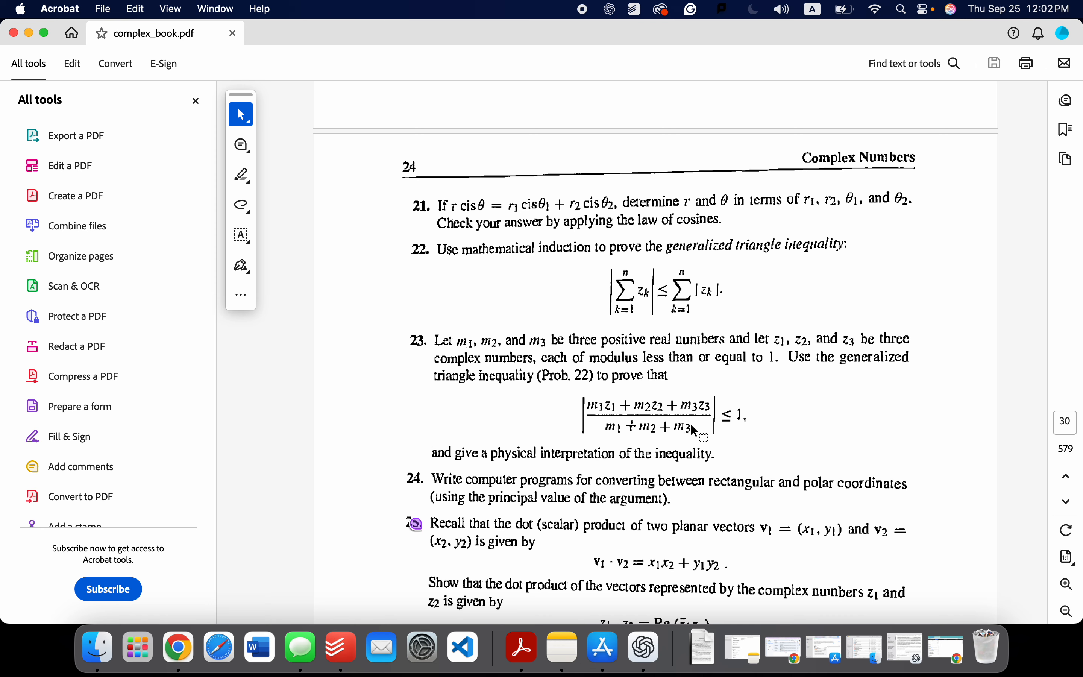
pyautogui.scroll(-2, 695, 433)
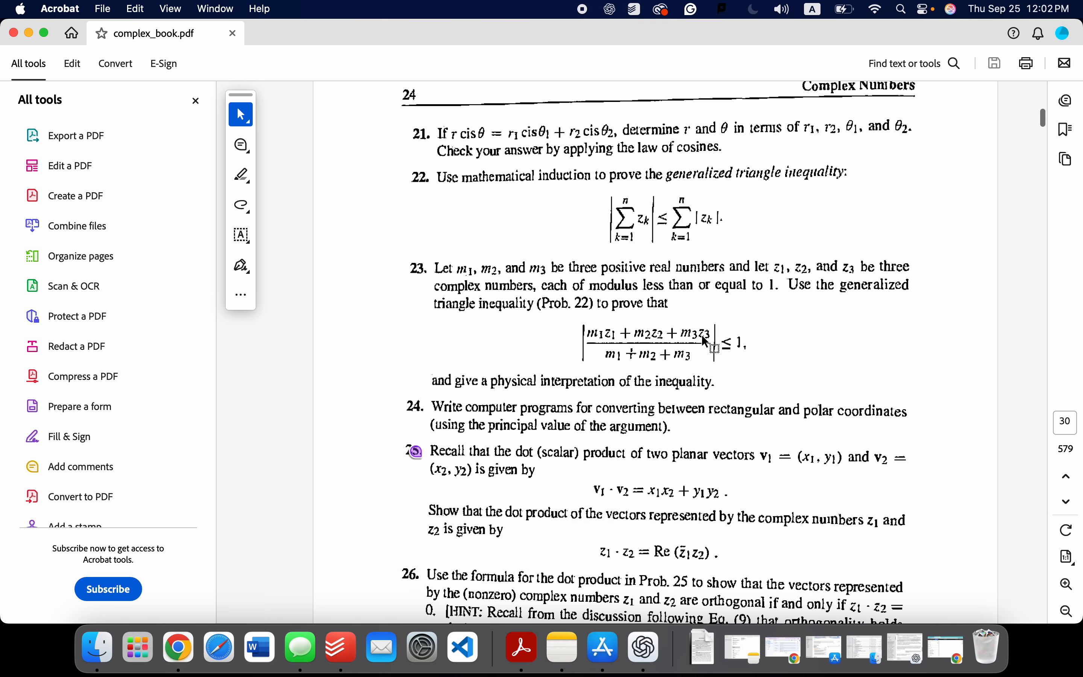
pyautogui.moveTo(586, 303); pyautogui.dragTo(730, 359)
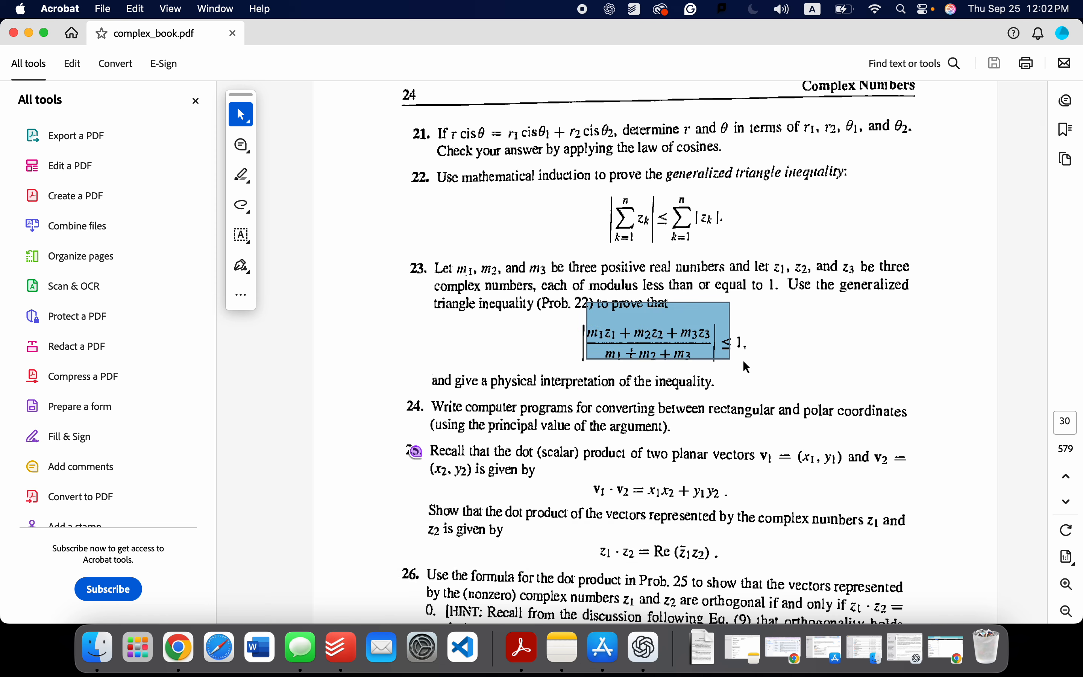
pyautogui.click(706, 342)
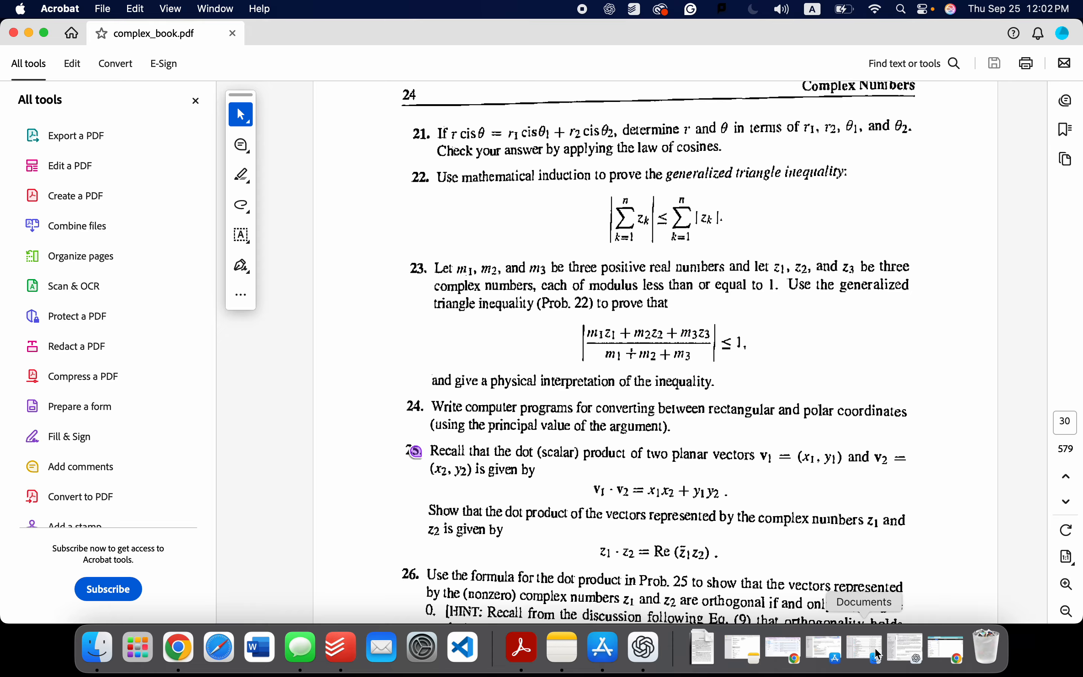
# Step: Switch to the ChatGPT conversation and review the opening classmate role prompt and the question about the m1, m2, m3 inequality
pyautogui.click(897, 638)
pyautogui.scroll(5, 707, 405)
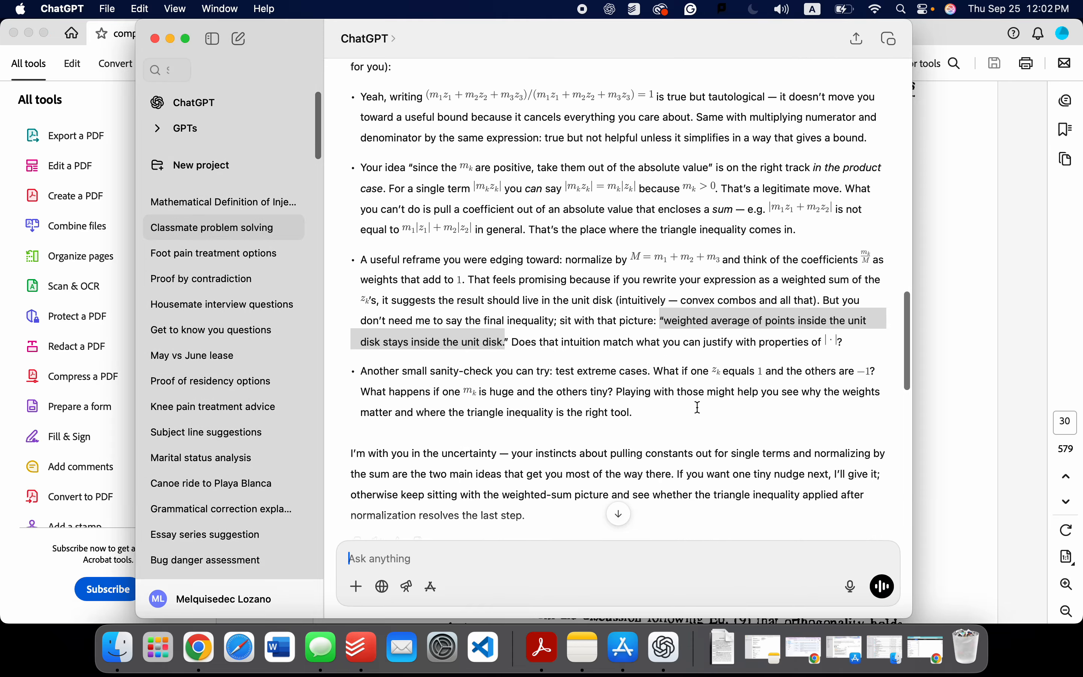
pyautogui.scroll(10, 706, 406)
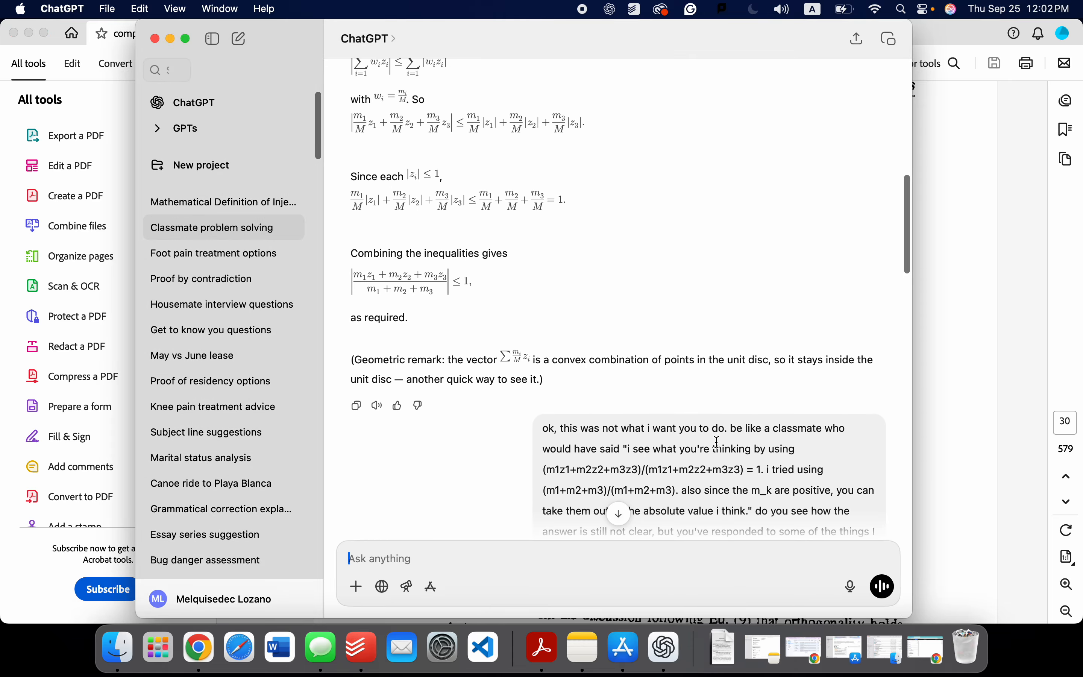
pyautogui.scroll(10, 716, 442)
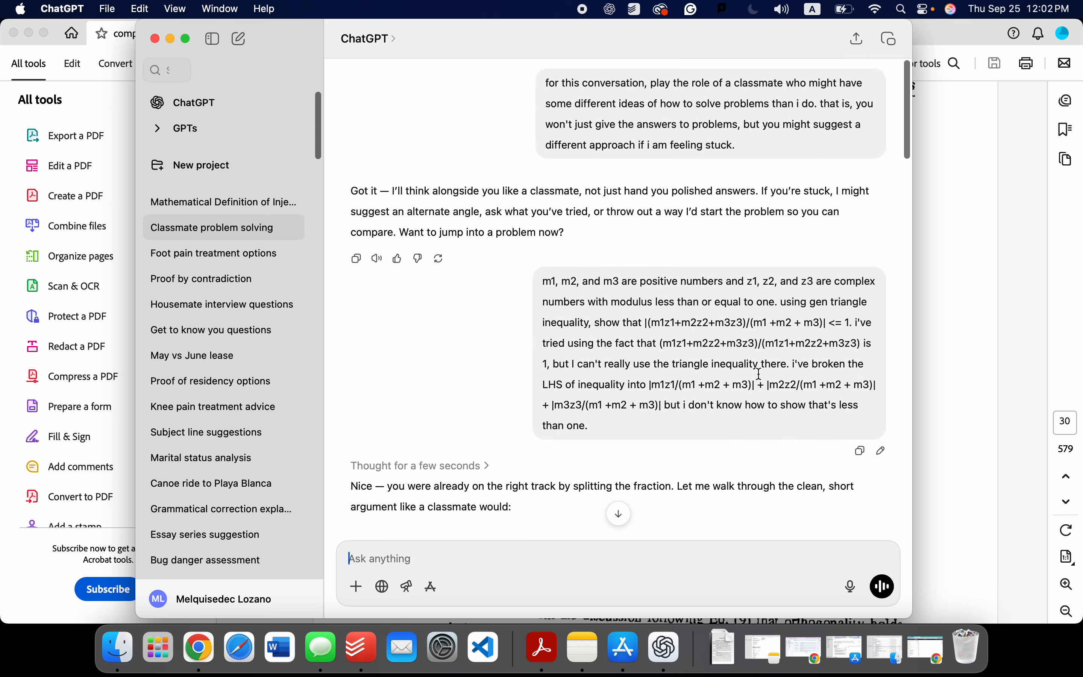
pyautogui.scroll(-5, 619, 290)
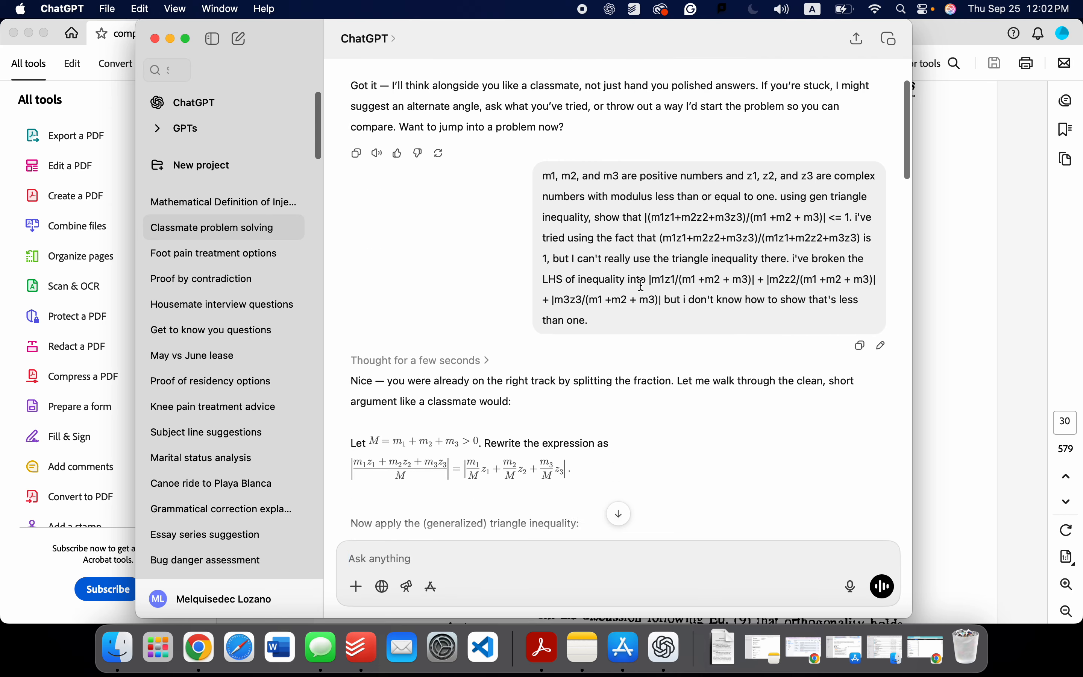
pyautogui.scroll(-2, 619, 290)
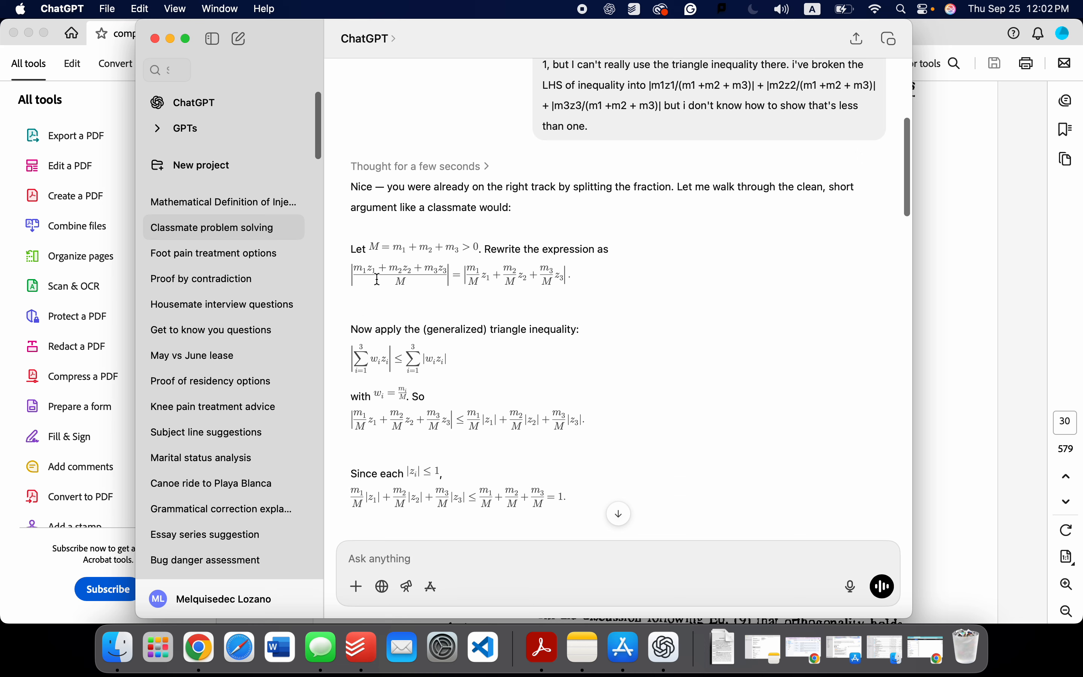
# Step: Examine the first reply's triangle inequality argument and highlight the response "ok, this was not what i want you to do"
pyautogui.moveTo(366, 272); pyautogui.dragTo(436, 341)
pyautogui.moveTo(356, 355); pyautogui.dragTo(580, 406)
pyautogui.scroll(-5, 636, 383)
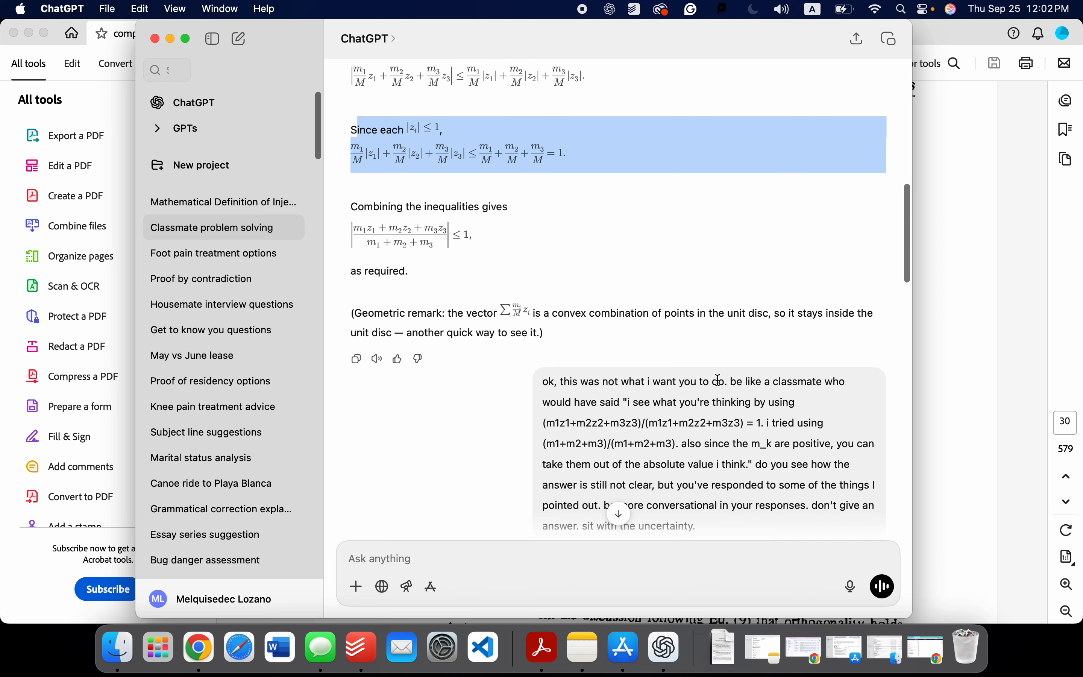
pyautogui.moveTo(718, 381); pyautogui.dragTo(862, 383)
pyautogui.moveTo(544, 390); pyautogui.dragTo(542, 384)
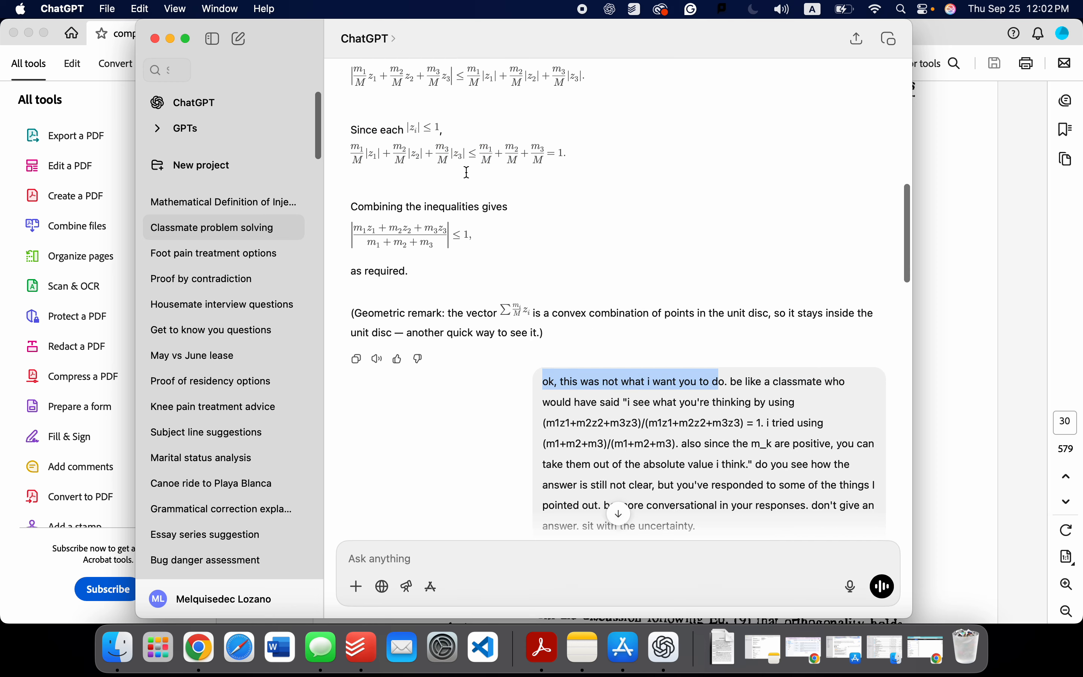
# Step: Re-examine the first reply's "Since each |z_i| ≤ 1" line, highlighting the sum of the m_k/M weights
pyautogui.moveTo(476, 147); pyautogui.dragTo(563, 188)
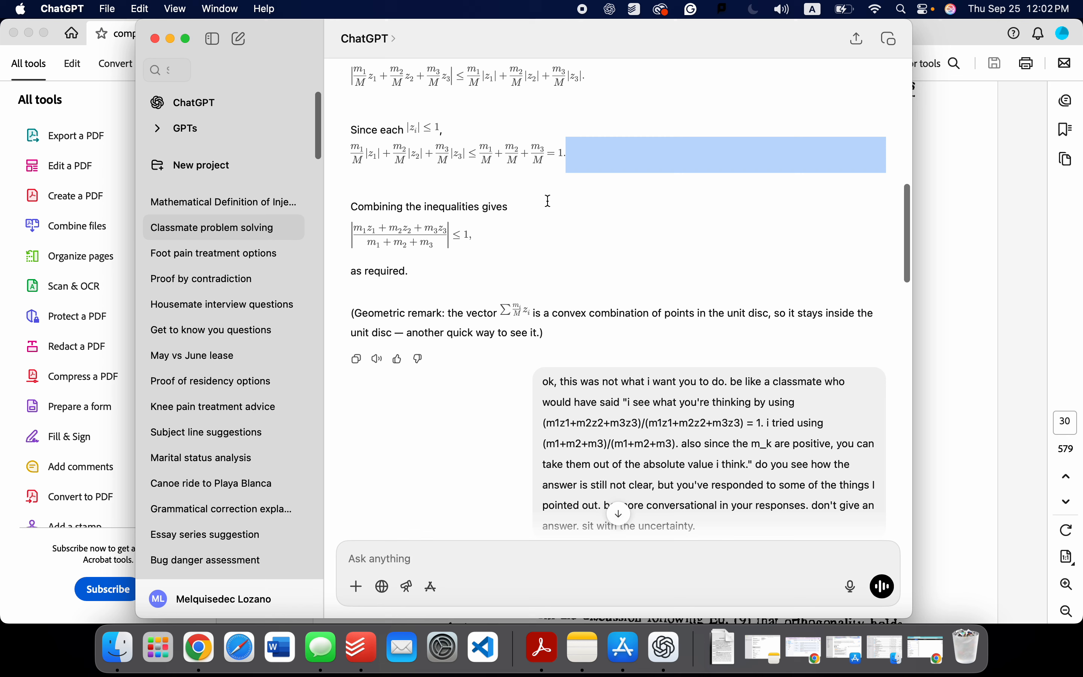
pyautogui.scroll(6, 548, 201)
pyautogui.scroll(-3, 551, 240)
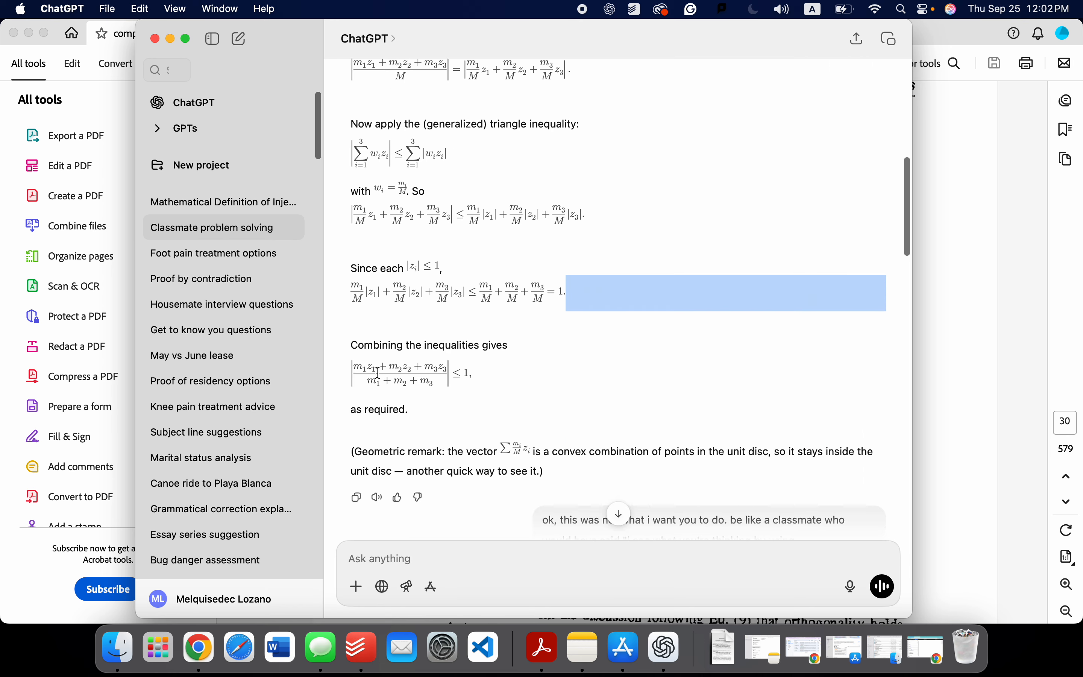
pyautogui.click(540, 288)
pyautogui.moveTo(485, 278); pyautogui.dragTo(537, 312)
# Step: Review the follow-up prompt asking for conversational classmate replies, highlighting its example wording and the instruction not to give an answer
pyautogui.scroll(-10, 549, 310)
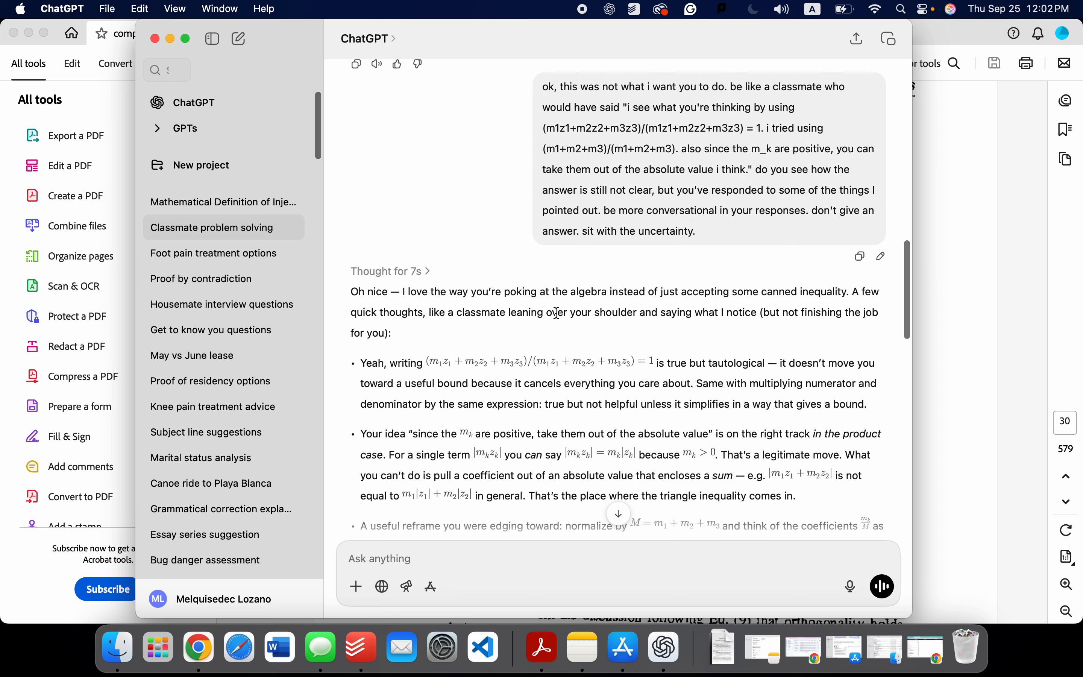
pyautogui.scroll(-4, 605, 317)
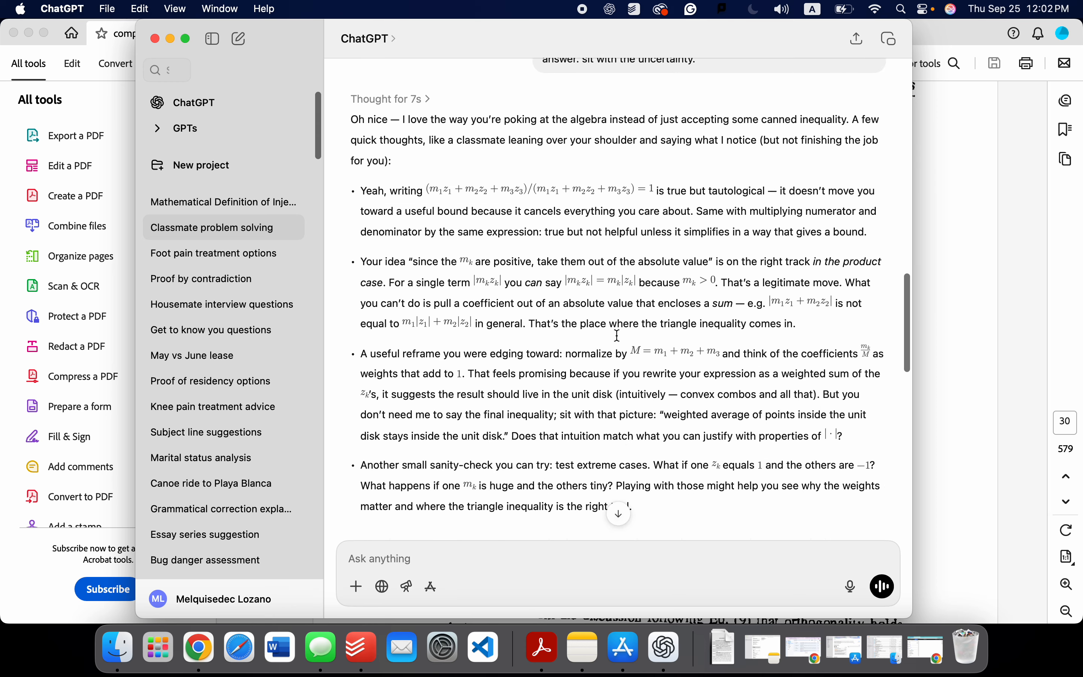
pyautogui.scroll(3, 620, 340)
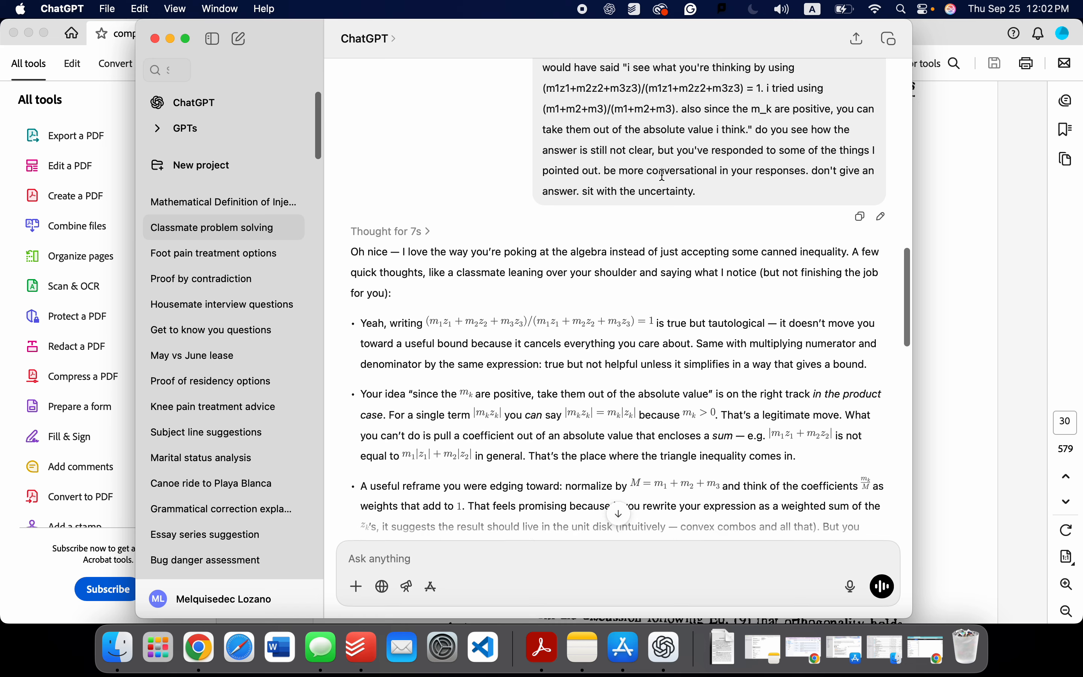
pyautogui.moveTo(602, 175); pyautogui.dragTo(716, 193)
pyautogui.click(714, 98)
pyautogui.moveTo(696, 115); pyautogui.dragTo(712, 152)
# Step: Review the second reply's weighted-sum reframe, highlighting "intuitively — convex combos and all that" and the "weighted average of points inside the unit disk" picture
pyautogui.scroll(-2, 651, 204)
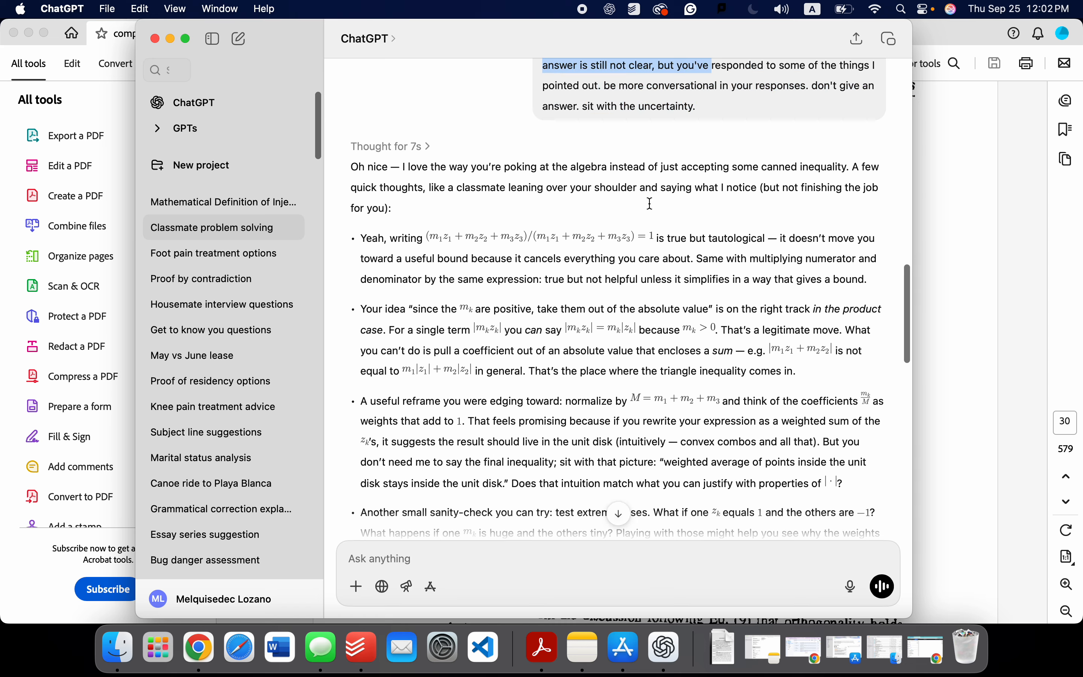
pyautogui.scroll(-3, 651, 204)
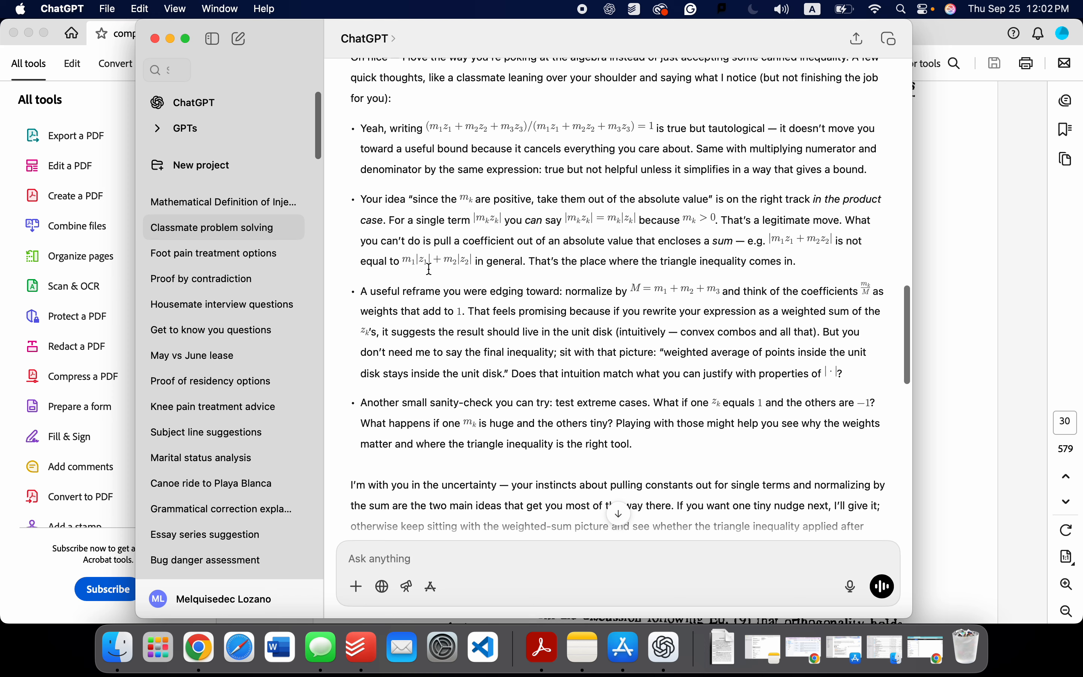
pyautogui.scroll(-2, 489, 275)
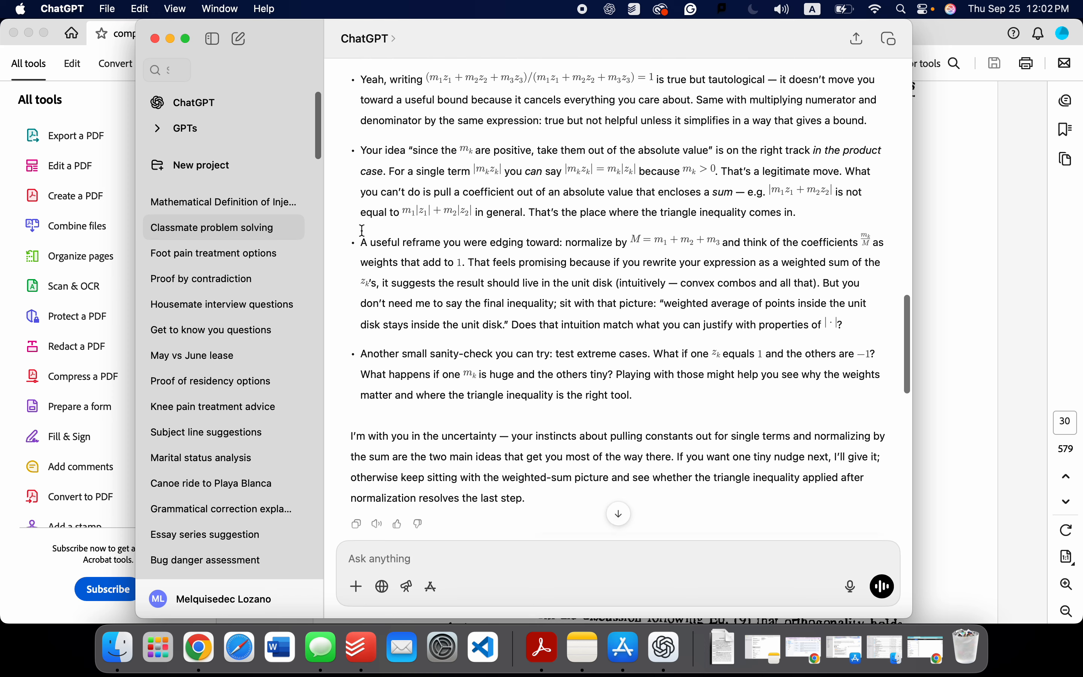
pyautogui.moveTo(361, 240); pyautogui.dragTo(827, 333)
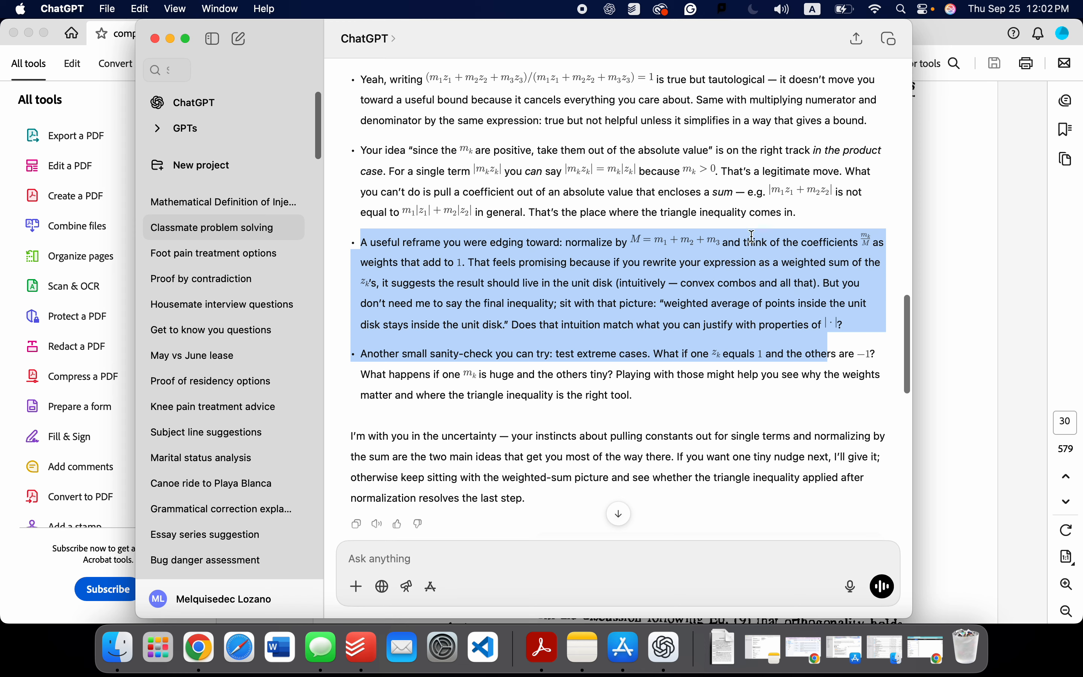
pyautogui.click(651, 273)
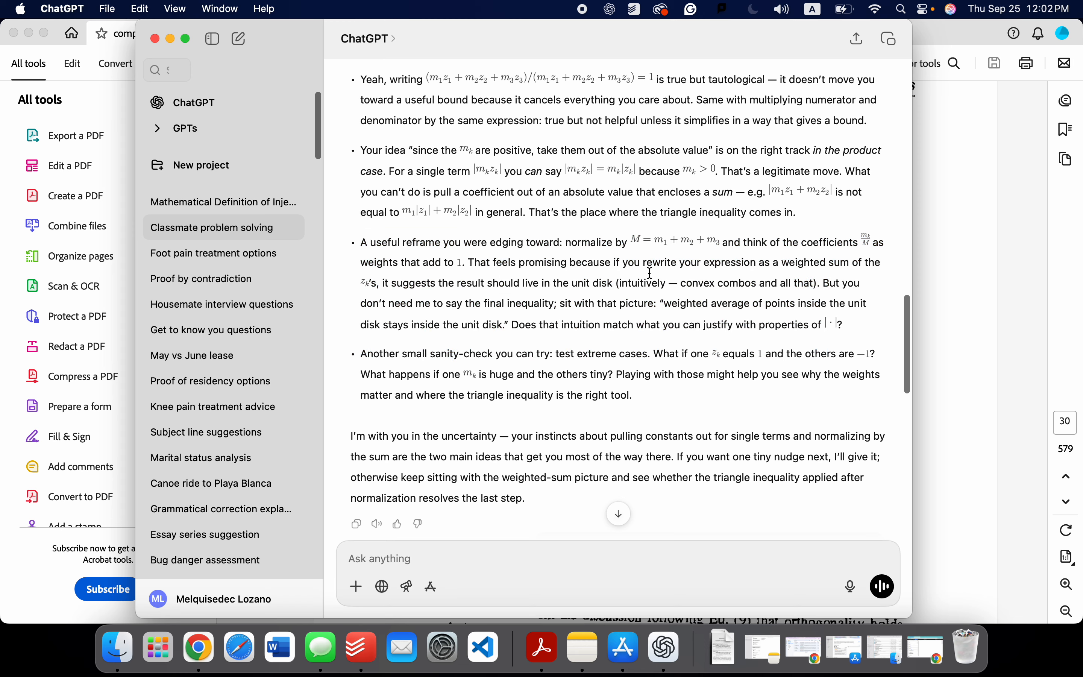
pyautogui.moveTo(619, 282); pyautogui.dragTo(817, 289)
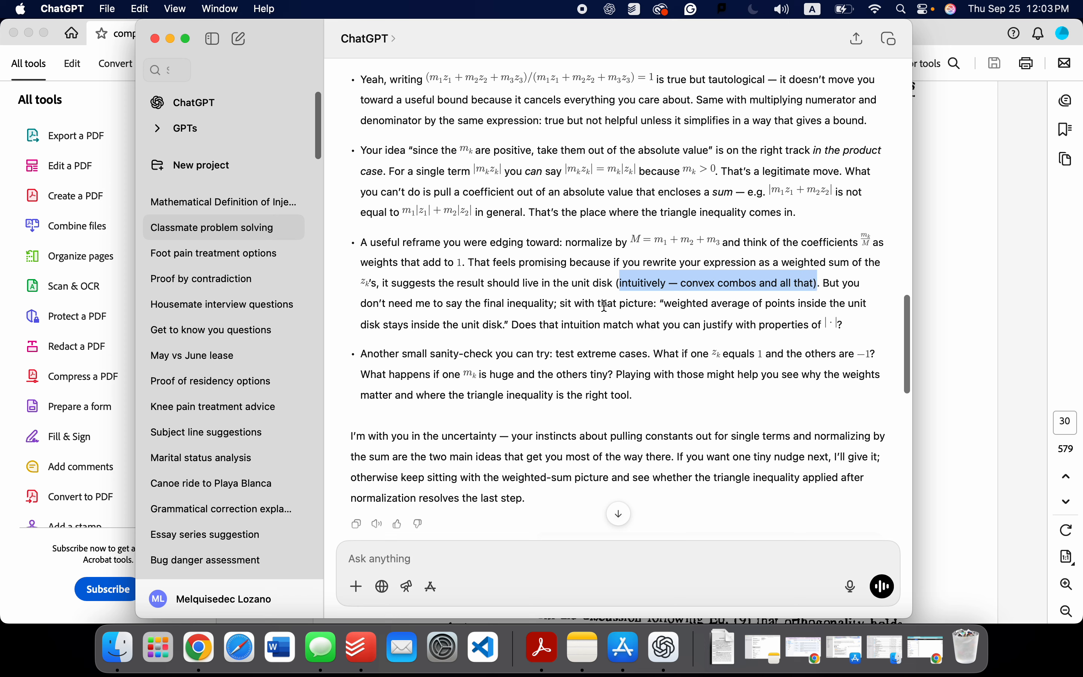
pyautogui.moveTo(561, 304); pyautogui.dragTo(509, 329)
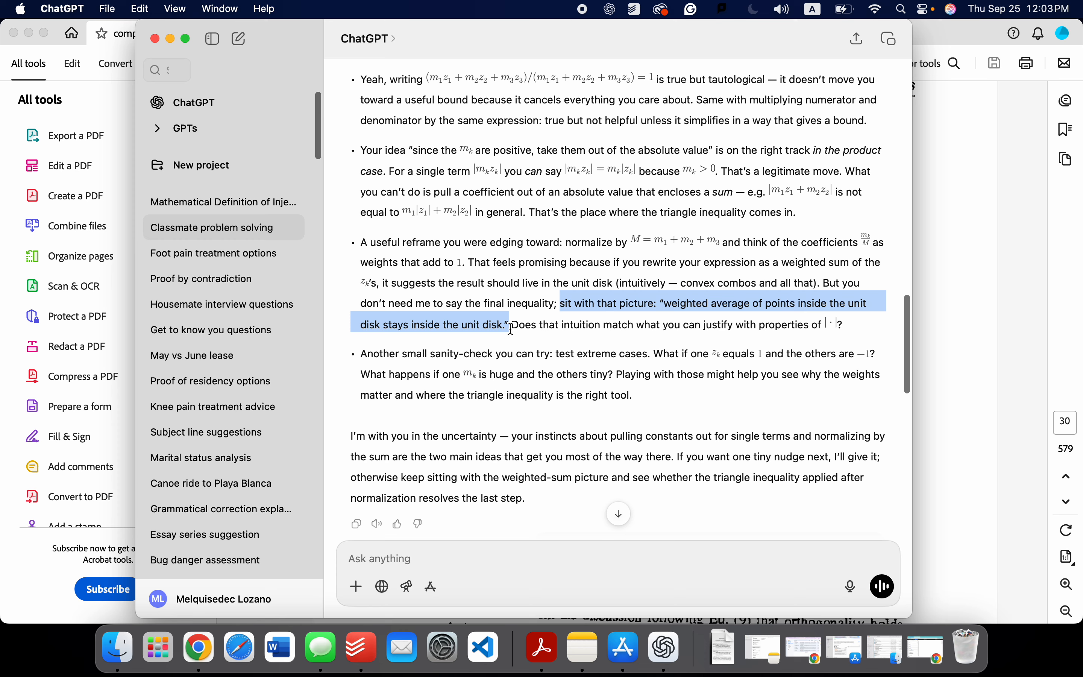
# Step: Switch to complex_book.pdf to re-check the Problem 23 inequality, and return to the ChatGPT reply about the unit disk
pyautogui.click(972, 317)
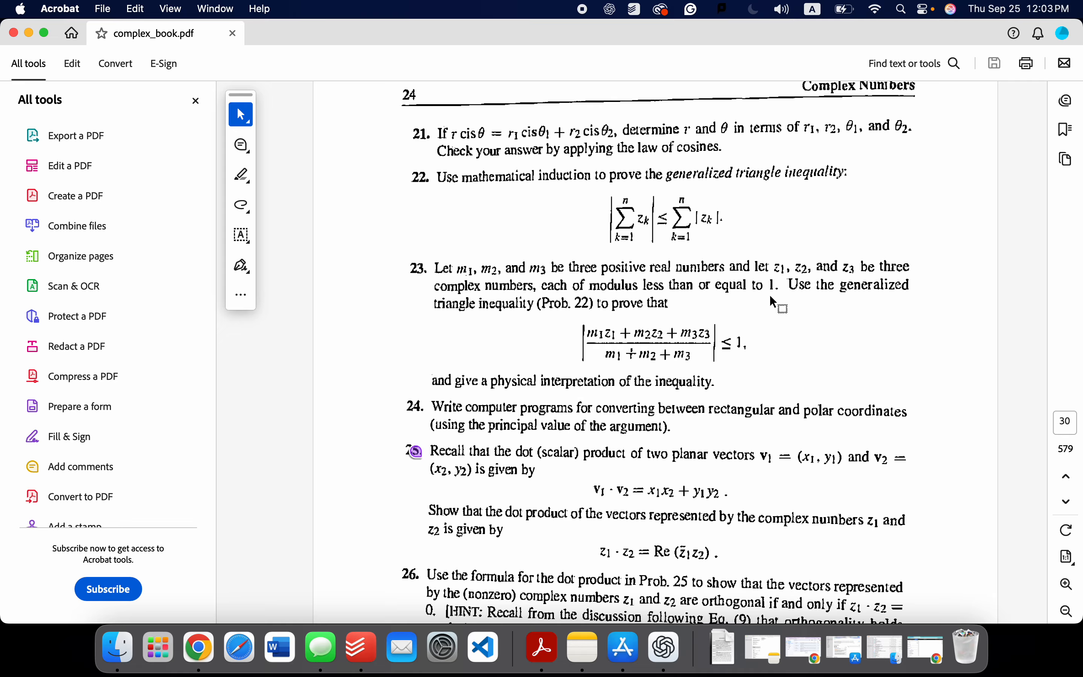
pyautogui.press('F4')
pyautogui.click(730, 354)
pyautogui.hotkey('ctrl', 'Up')
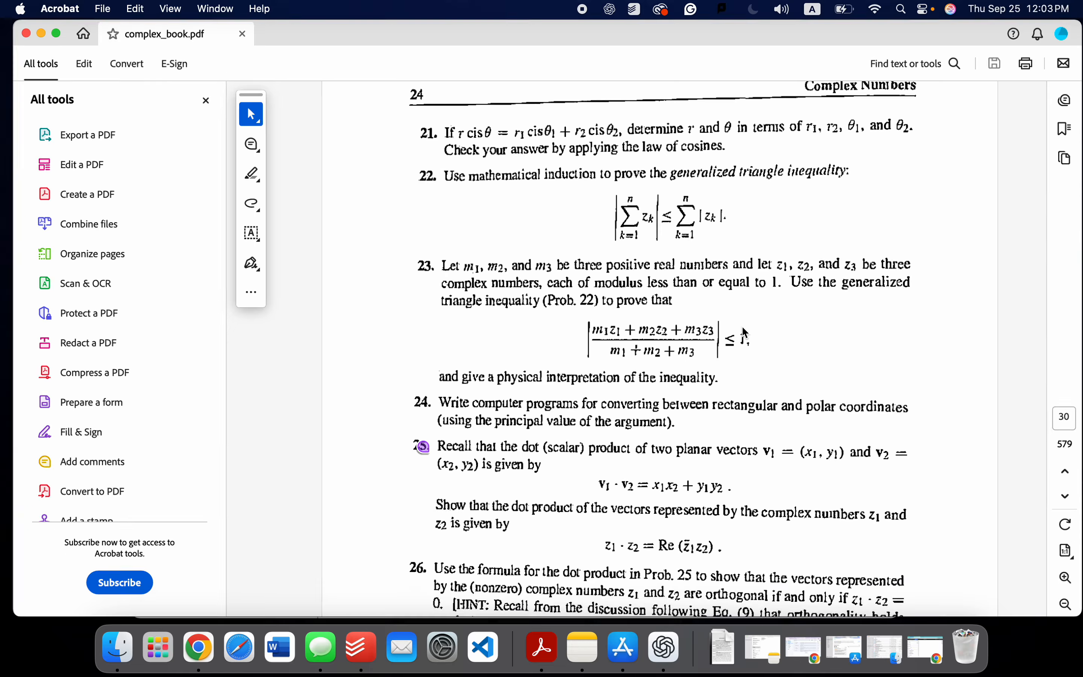
pyautogui.click(359, 415)
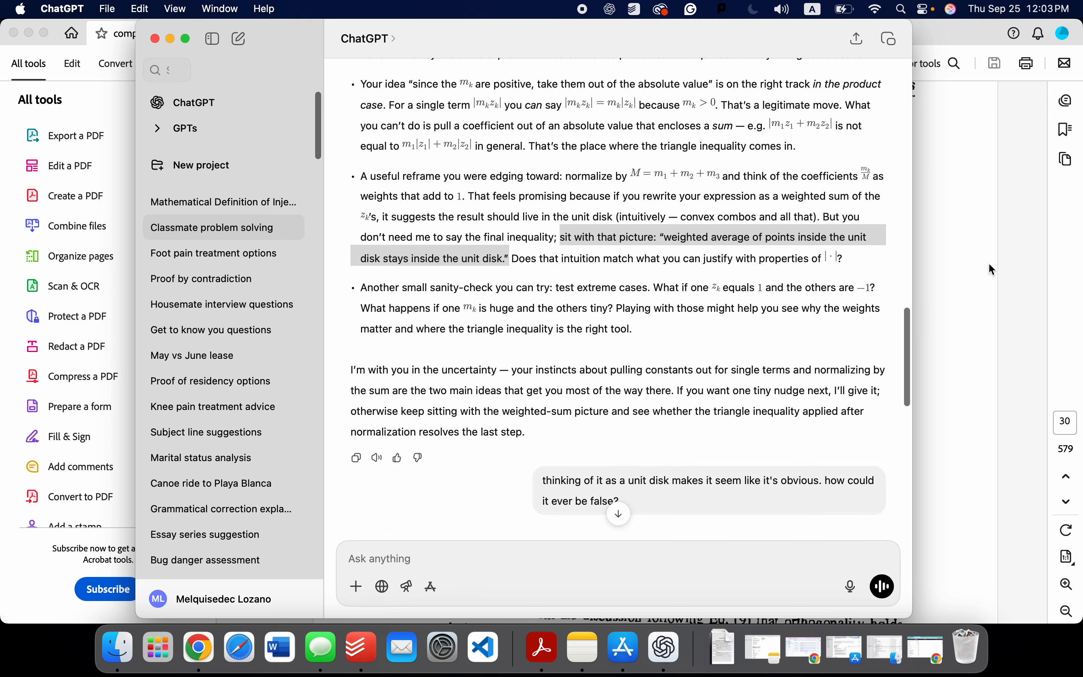
pyautogui.click(752, 244)
# Step: Switch to complex_book.pdf and find Example 1 on page 14 of the file, highlighting the center of mass formula and the statement introducing it
pyautogui.click(938, 282)
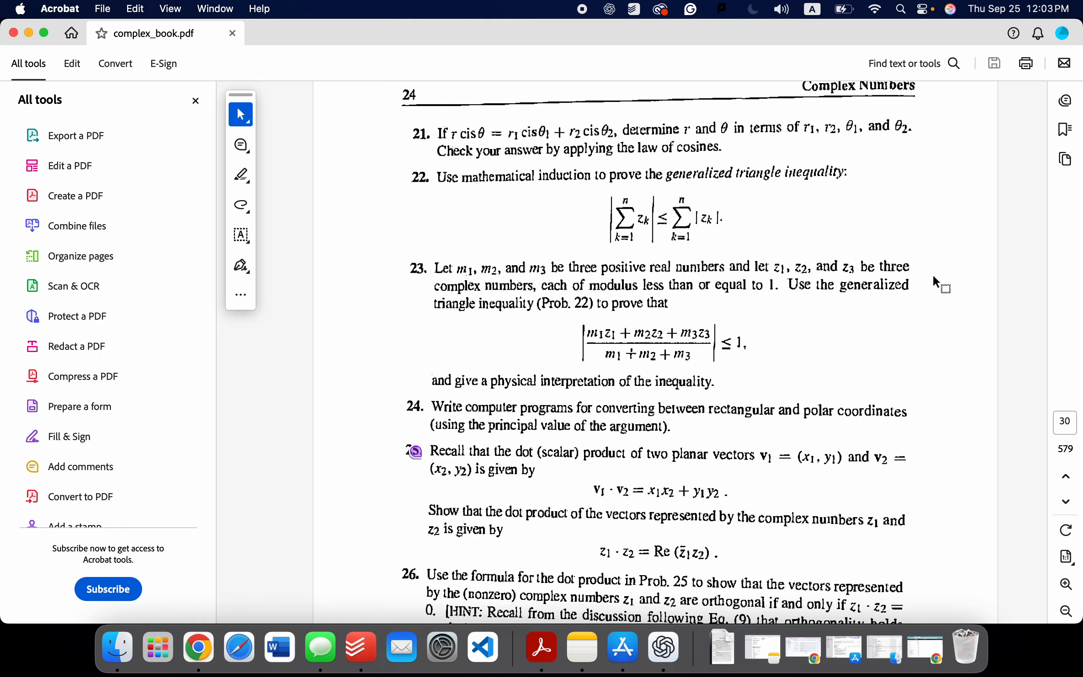
pyautogui.scroll(20, 879, 437)
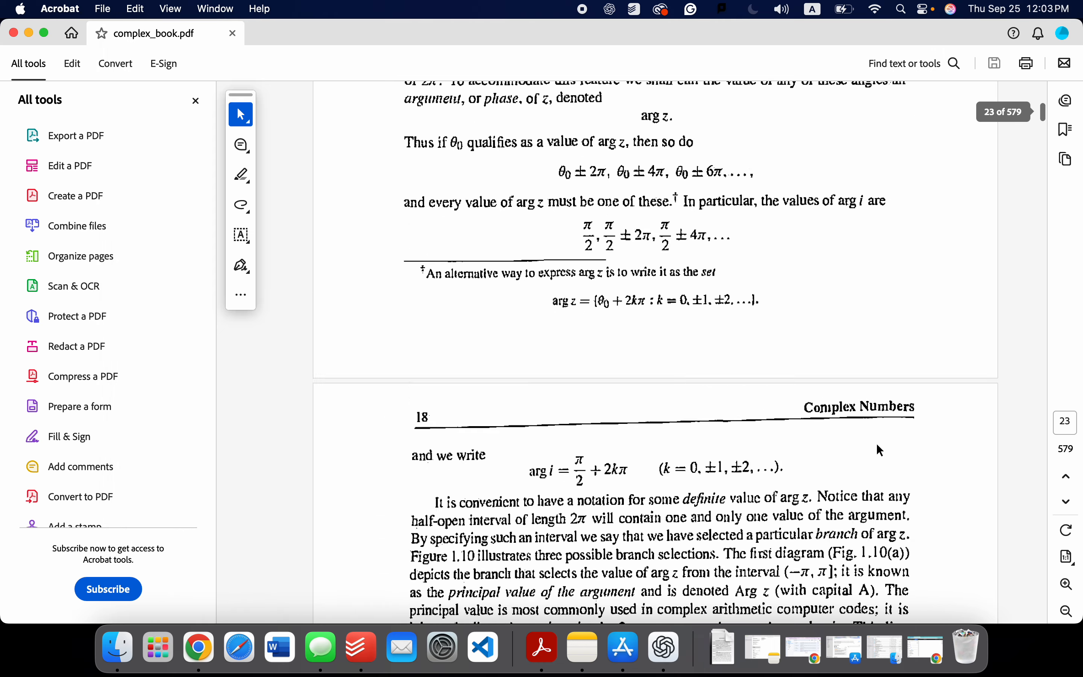
pyautogui.scroll(20, 878, 445)
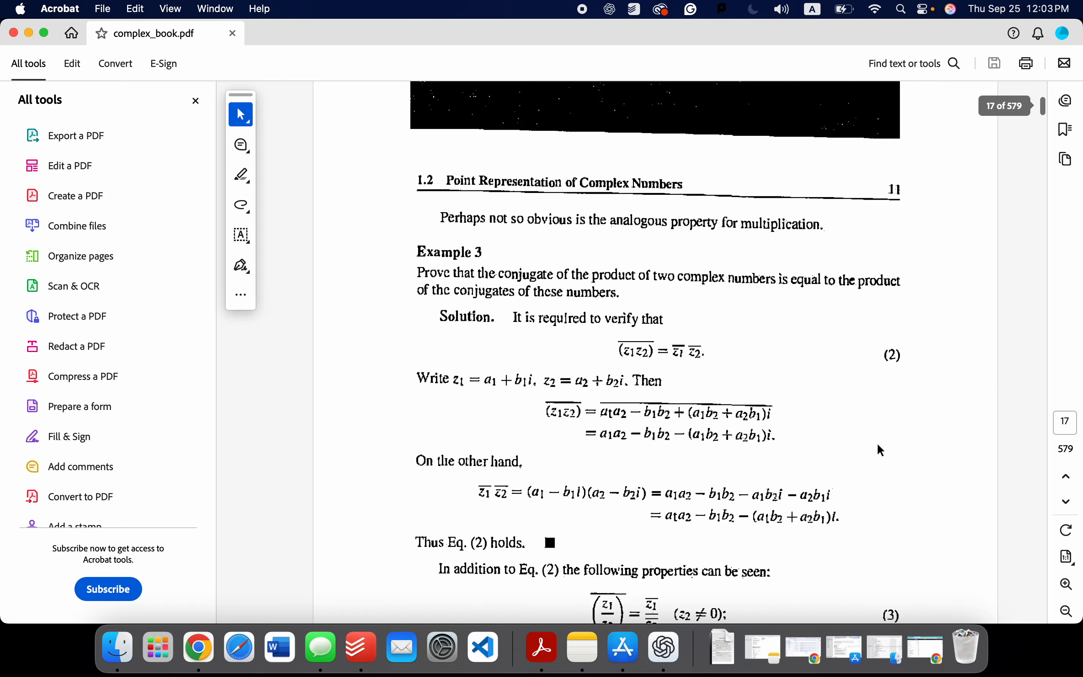
pyautogui.scroll(15, 877, 443)
pyautogui.scroll(-5, 877, 443)
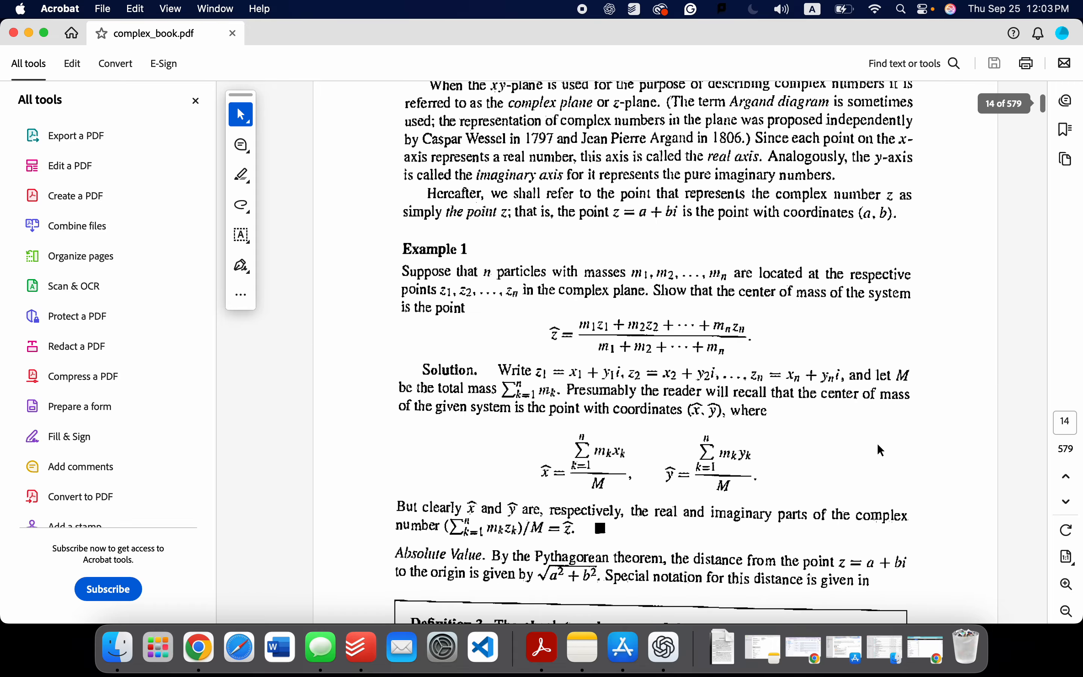
pyautogui.moveTo(558, 274); pyautogui.dragTo(751, 327)
pyautogui.moveTo(538, 278); pyautogui.dragTo(762, 324)
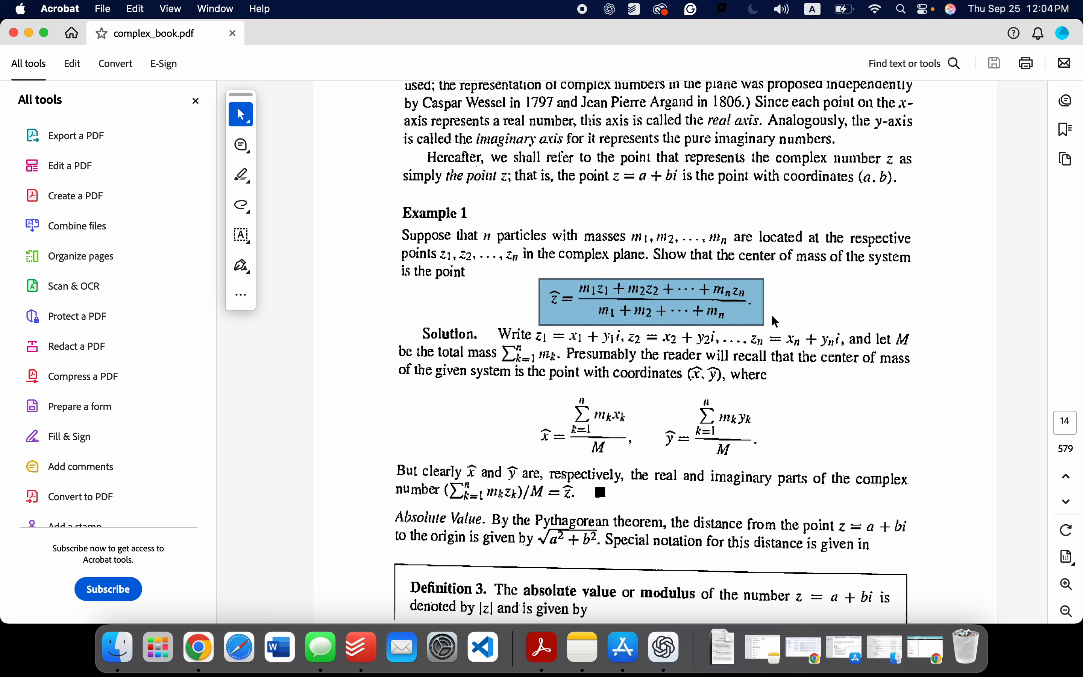
pyautogui.moveTo(659, 257); pyautogui.dragTo(907, 272)
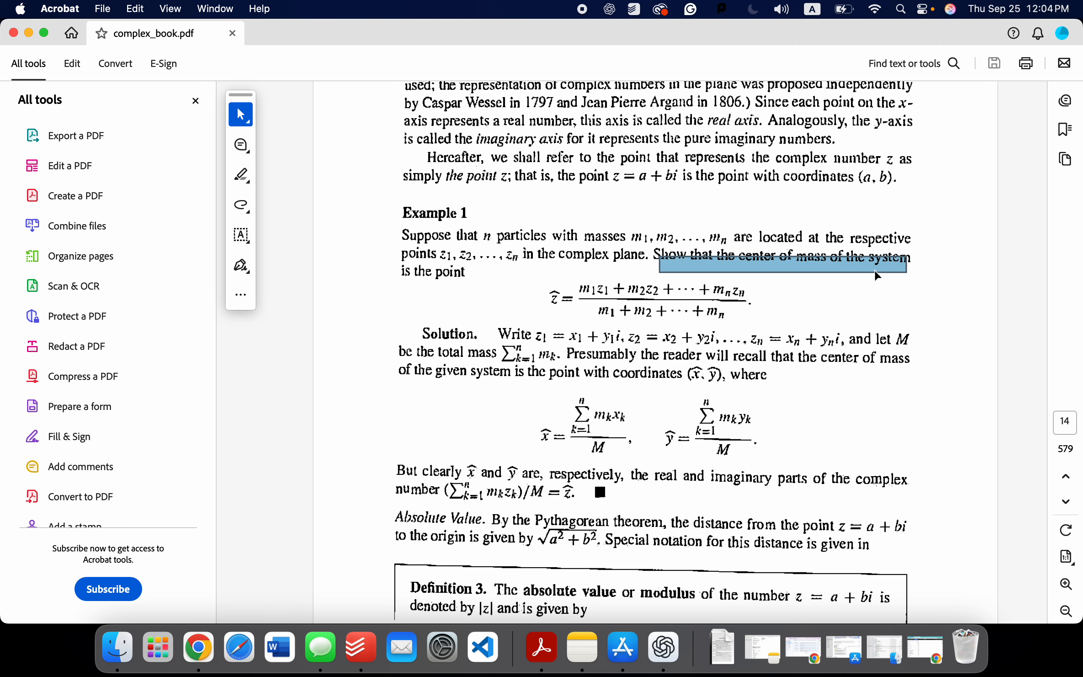
pyautogui.click(845, 280)
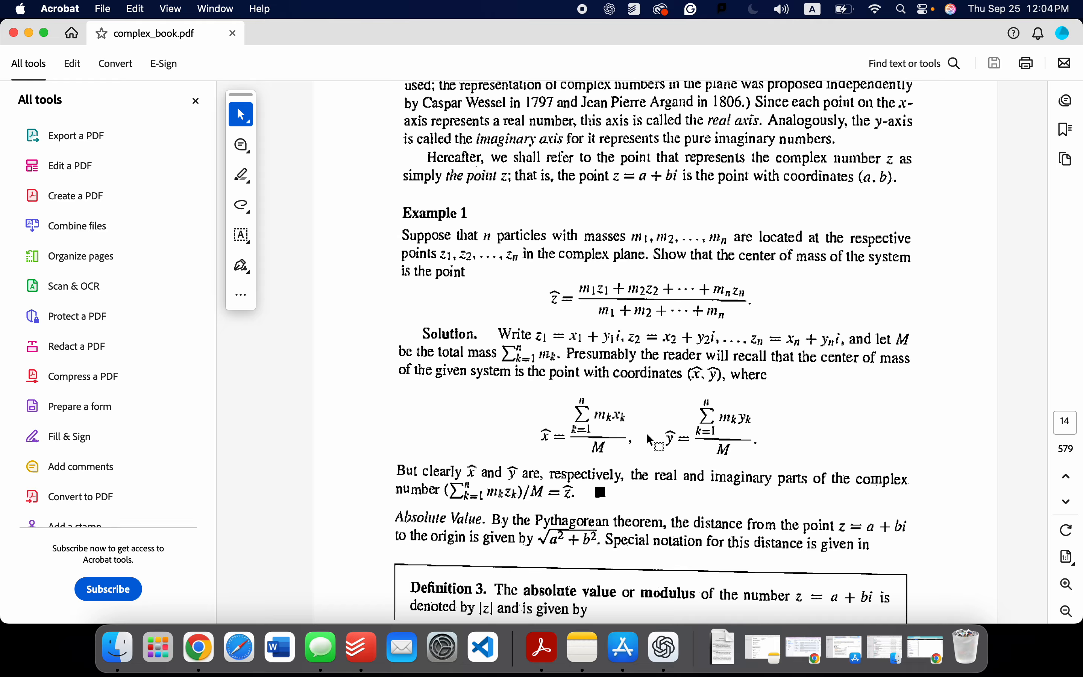
# Step: Return to Problem 23 on page 24 of the book and highlight the whole problem, including the physical interpretation request
pyautogui.scroll(-20, 710, 420)
pyautogui.scroll(-20, 714, 428)
pyautogui.scroll(-15, 711, 425)
pyautogui.scroll(-15, 711, 429)
pyautogui.scroll(-20, 714, 428)
pyautogui.scroll(-20, 714, 425)
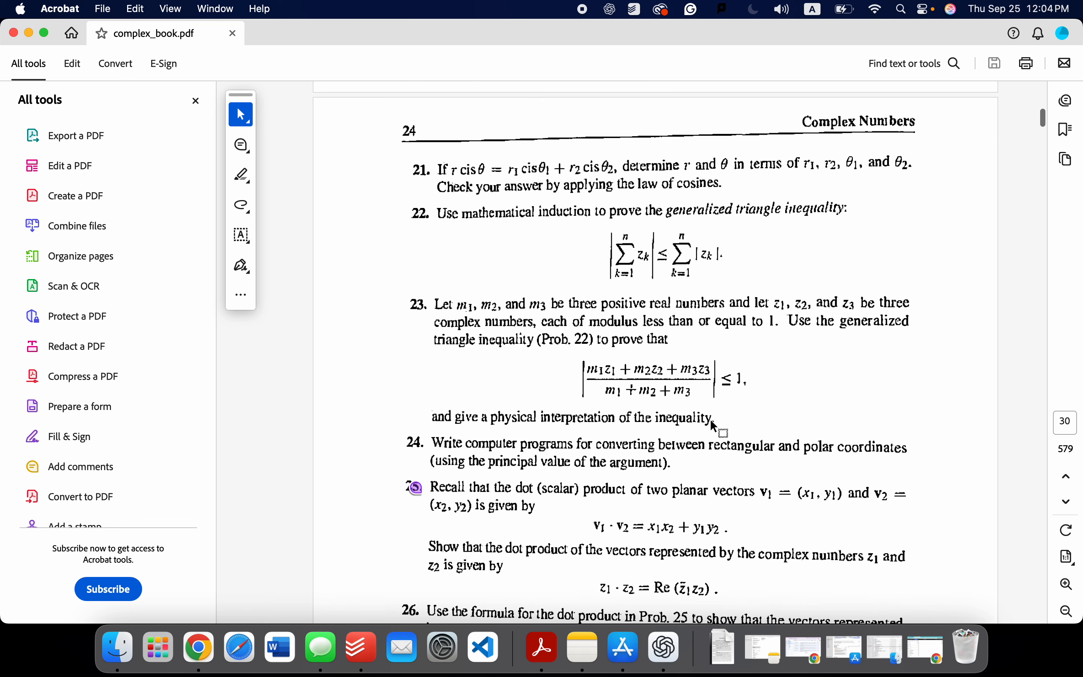
pyautogui.moveTo(410, 282); pyautogui.dragTo(930, 432)
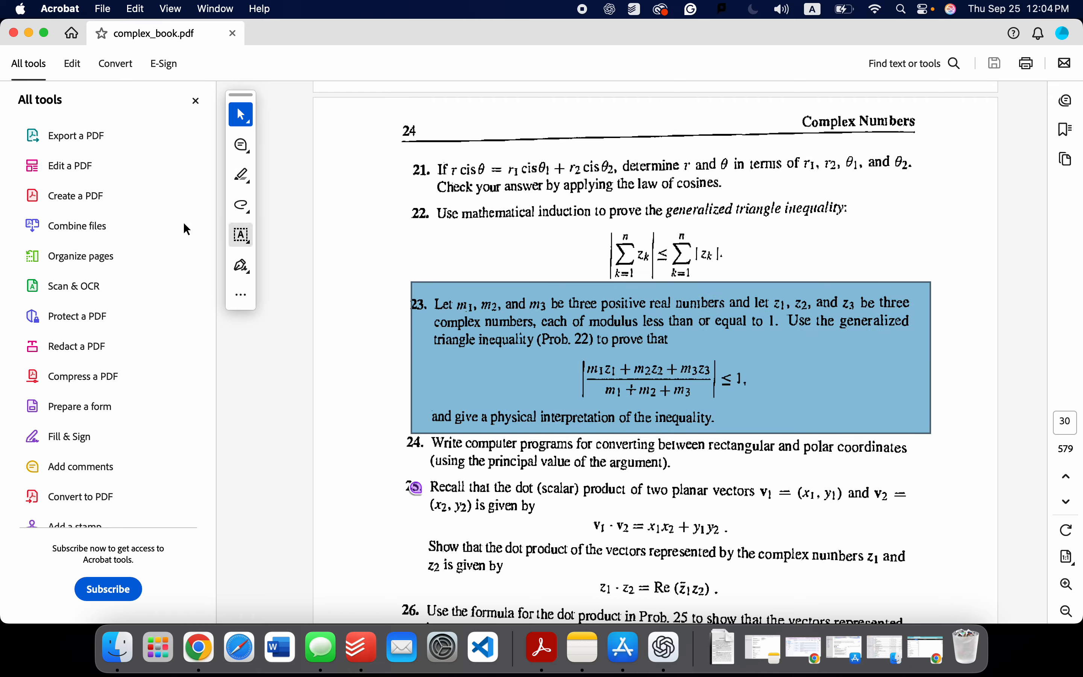
# Step: Minimize the textbook, switch to the Desmos graph "Weighted points on a plane", and expand the Original Problem Info folder
pyautogui.click(28, 32)
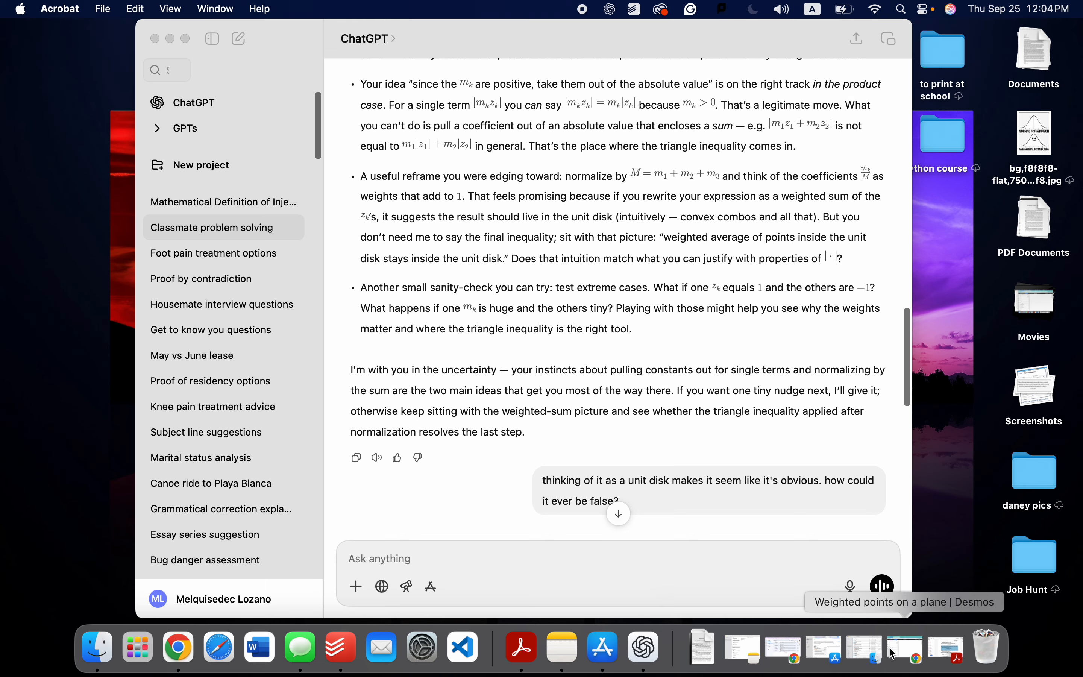
pyautogui.click(904, 650)
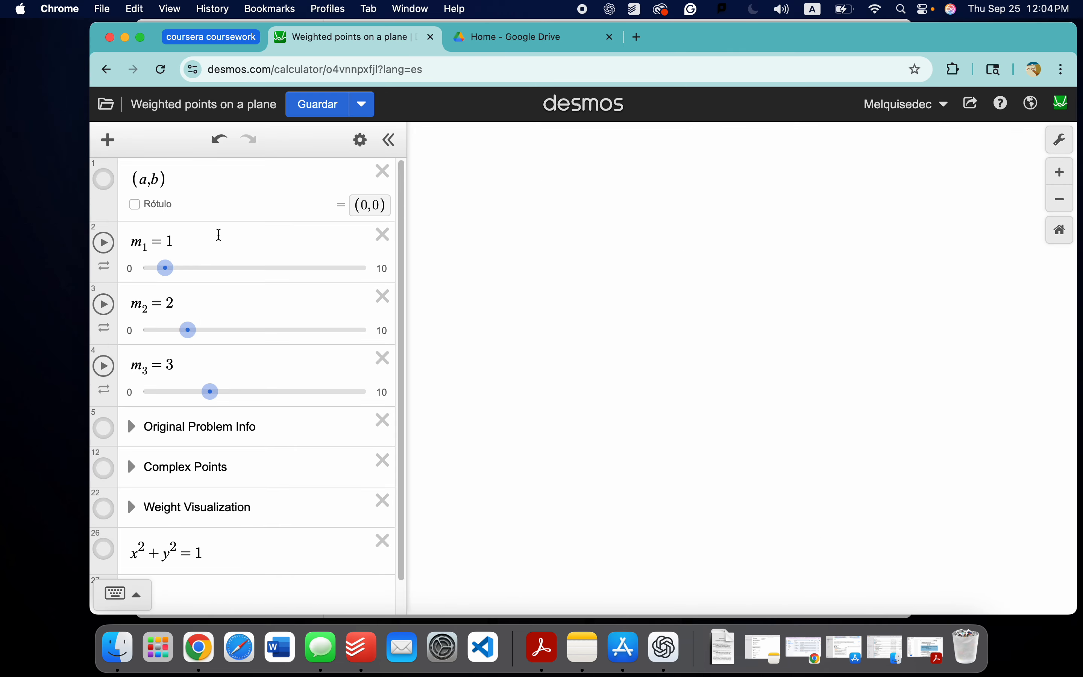
pyautogui.scroll(-1, 259, 411)
pyautogui.scroll(1, 313, 408)
pyautogui.click(132, 427)
pyautogui.scroll(-3, 268, 381)
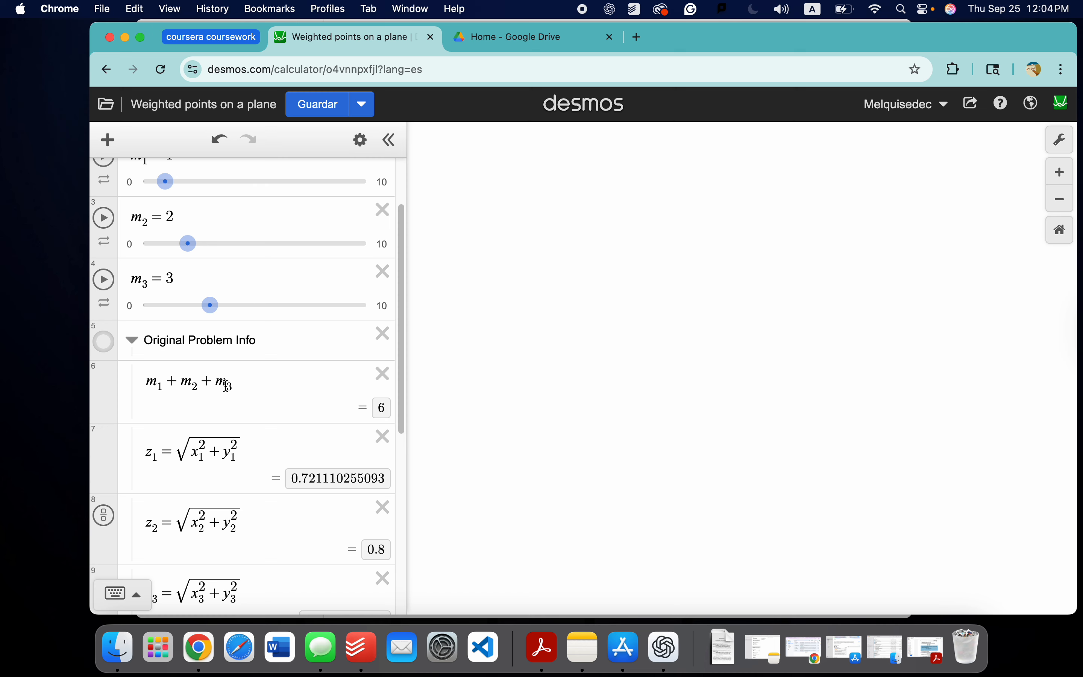
pyautogui.scroll(-3, 313, 410)
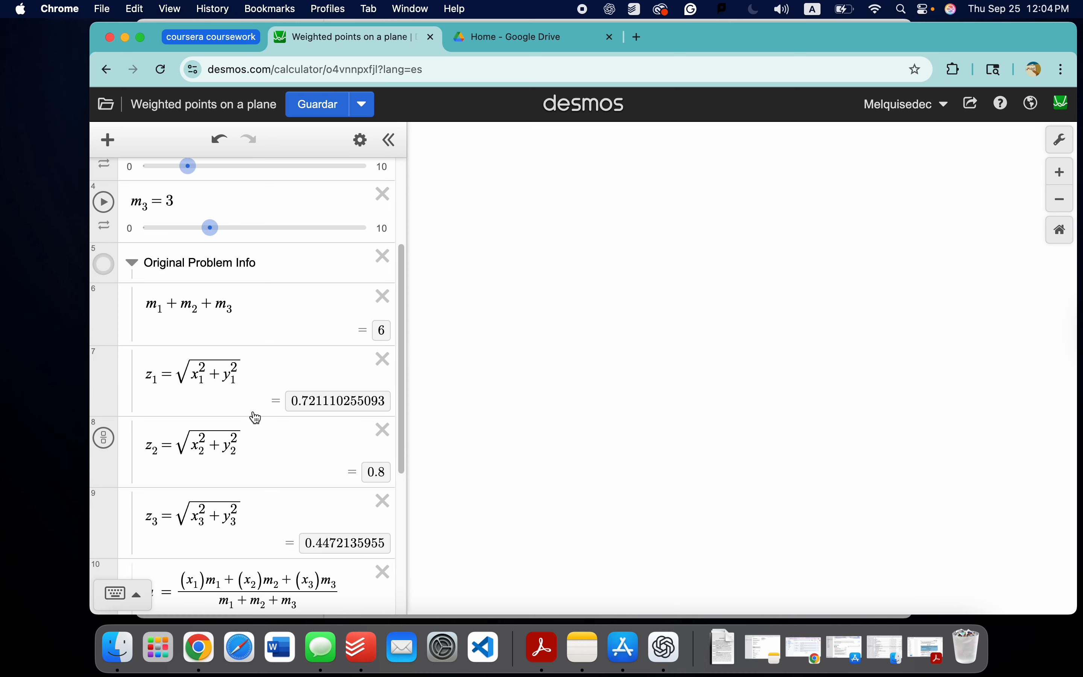
# Step: Examine the z1, z2 and z3 modulus expressions, highlighting the terms under z1's root, and view the a and b weighted-average formulas
pyautogui.click(148, 366)
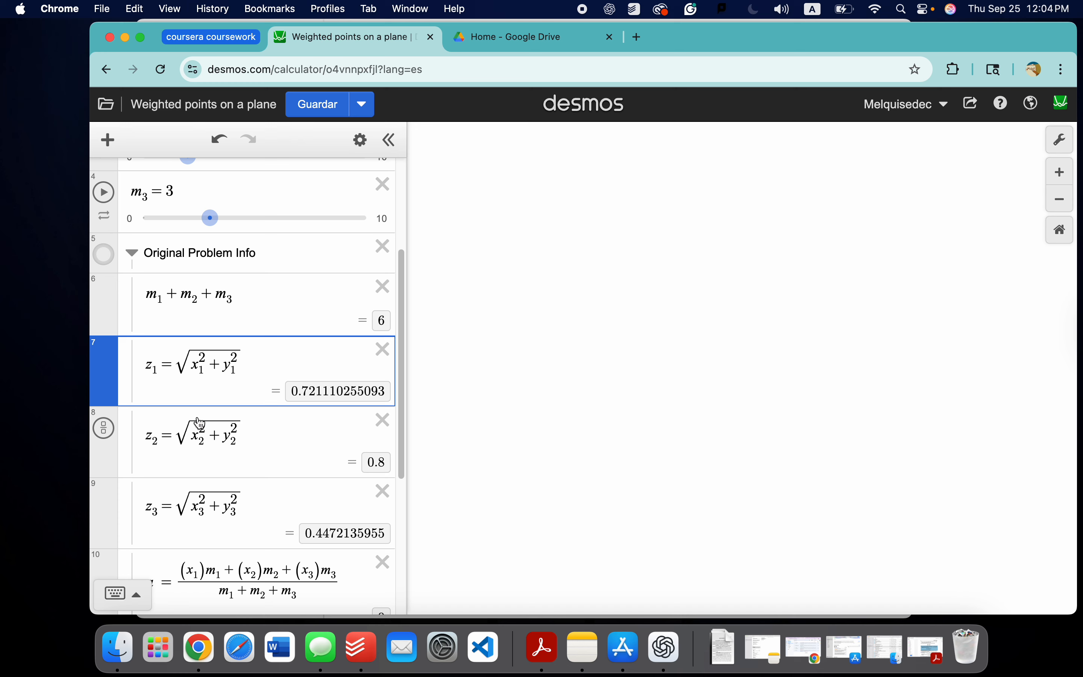
pyautogui.scroll(-2, 224, 363)
pyautogui.click(166, 364)
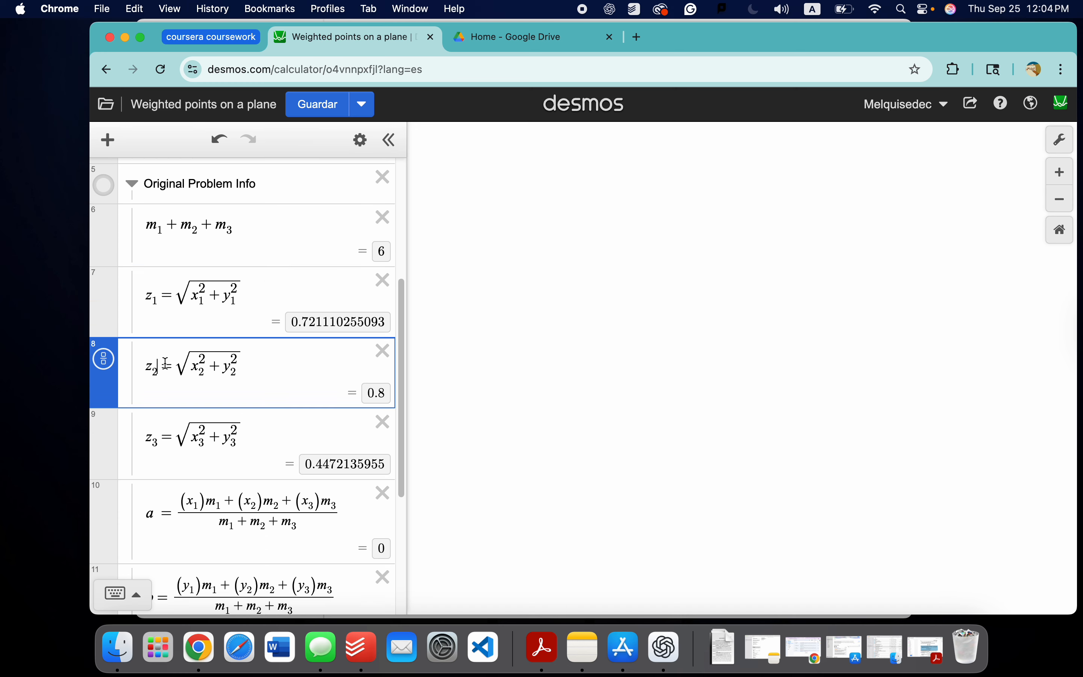
pyautogui.click(192, 436)
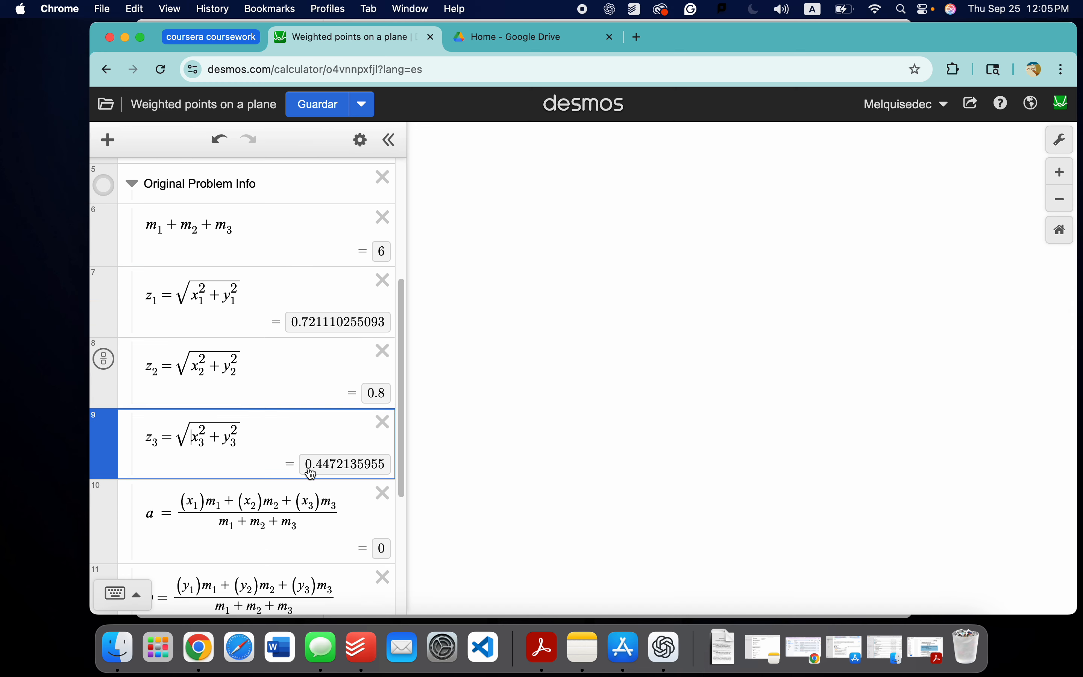
pyautogui.click(200, 292)
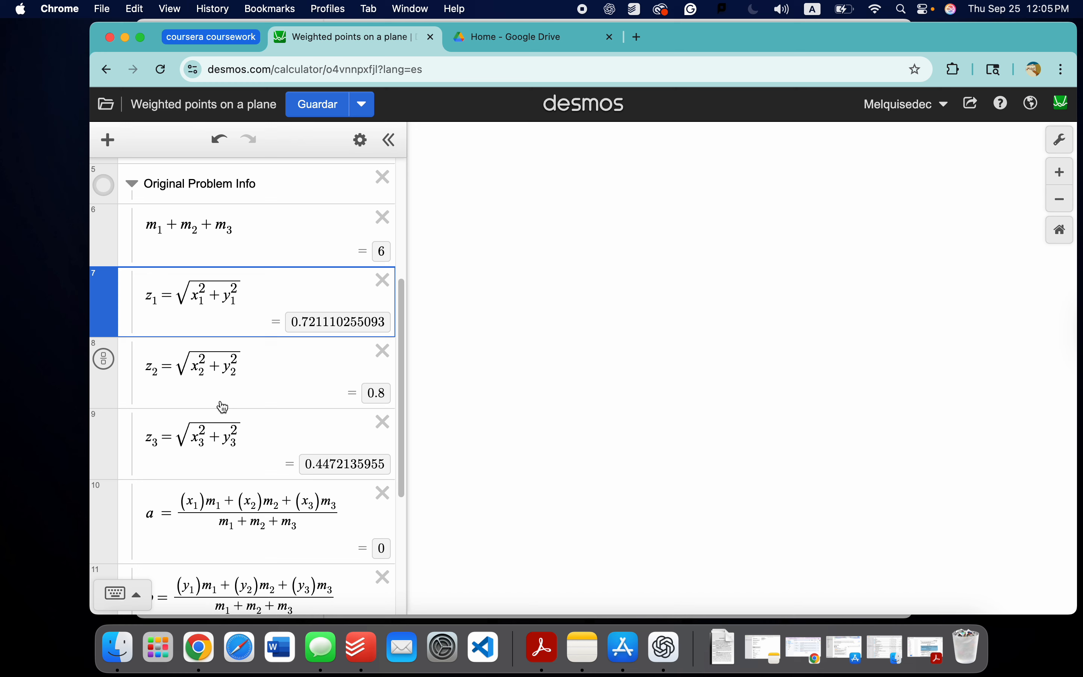
pyautogui.scroll(1, 223, 407)
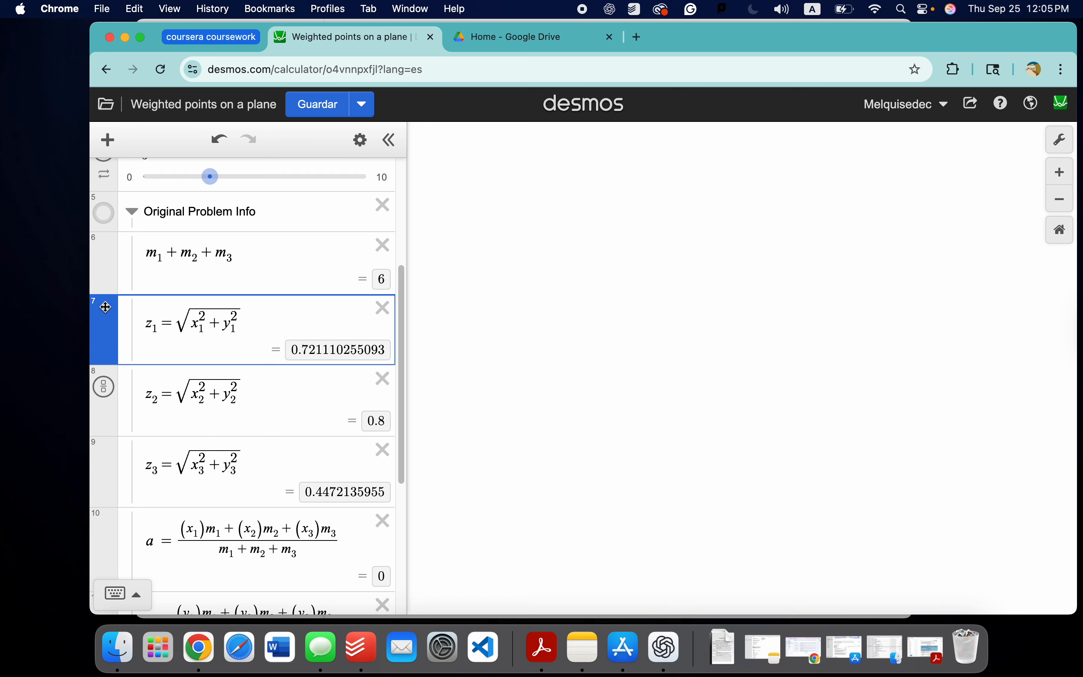
pyautogui.scroll(-1, 162, 342)
pyautogui.moveTo(194, 301); pyautogui.dragTo(233, 306)
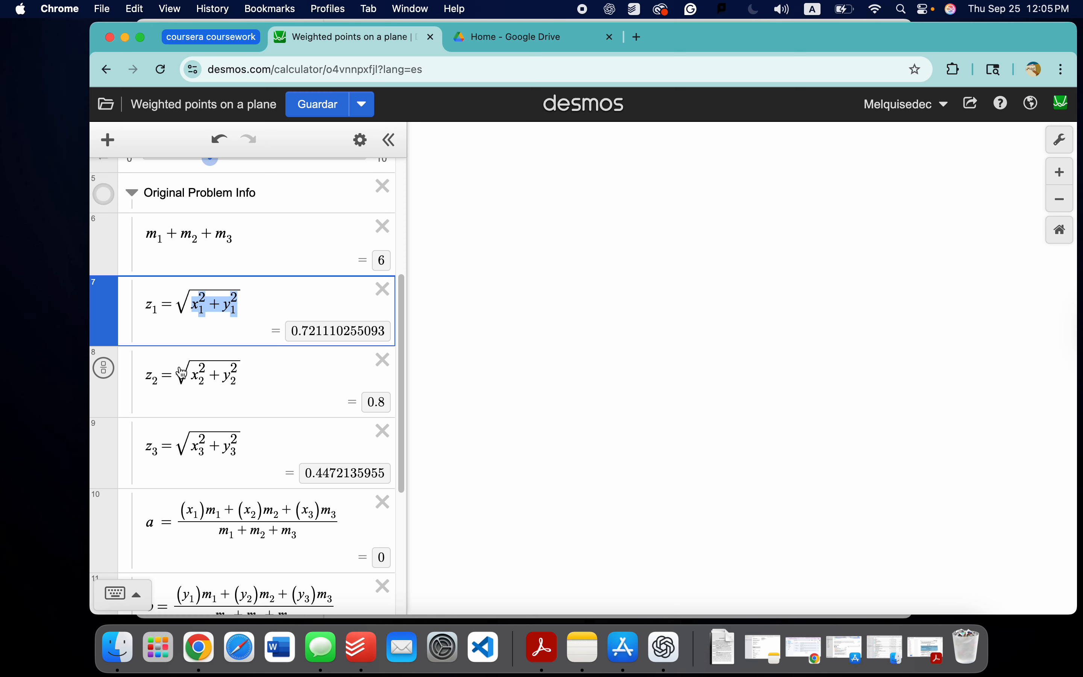
pyautogui.scroll(-2, 233, 377)
pyautogui.scroll(-1, 243, 363)
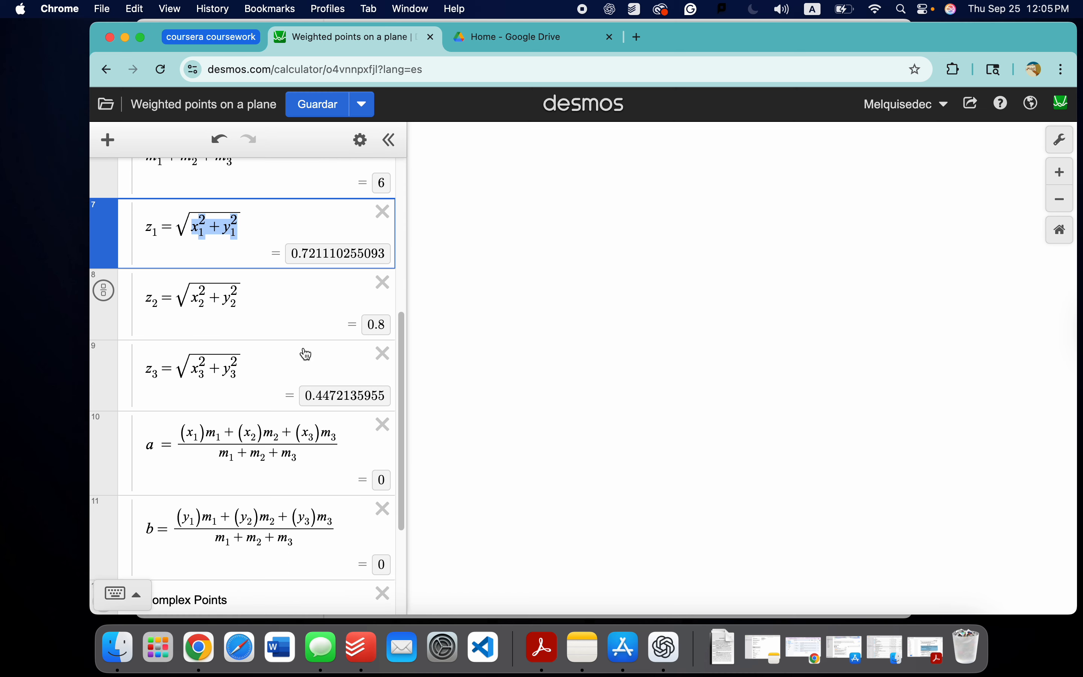
# Step: Open the graph settings, look into the additional axis options, and try out the axis numbers and grid display
pyautogui.click(1062, 140)
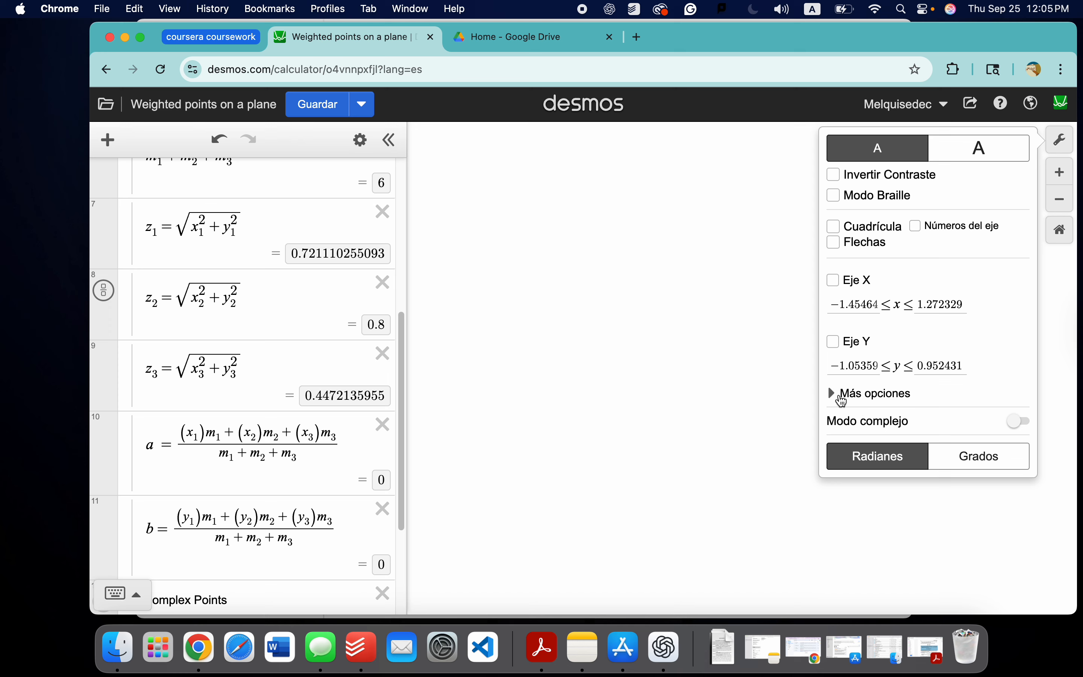
pyautogui.click(837, 396)
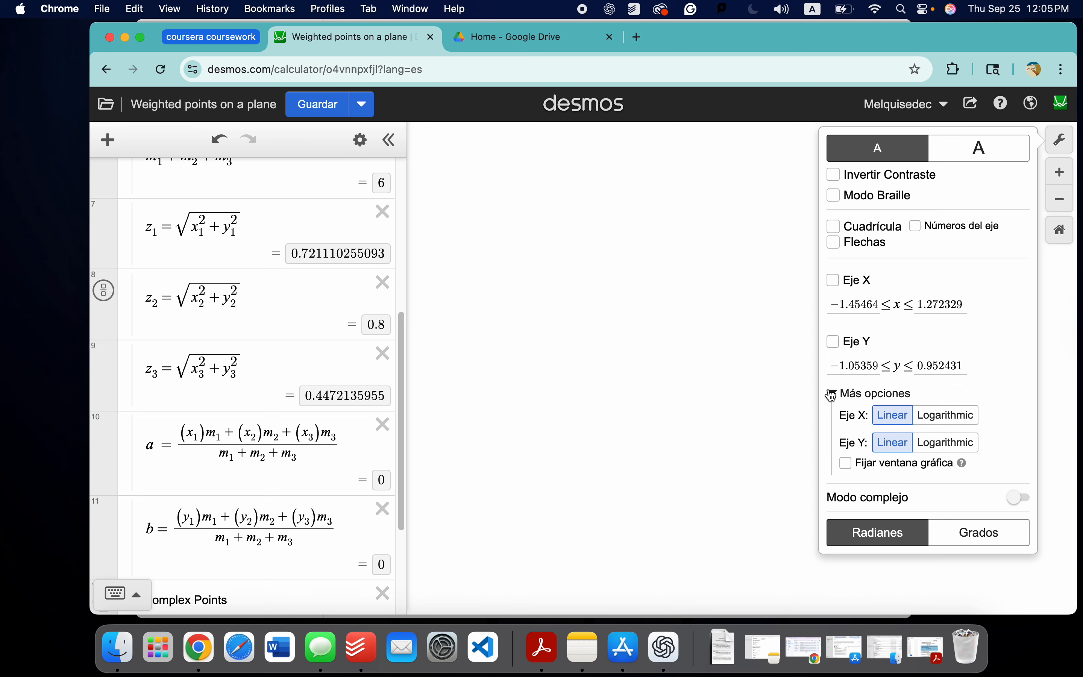
pyautogui.click(851, 394)
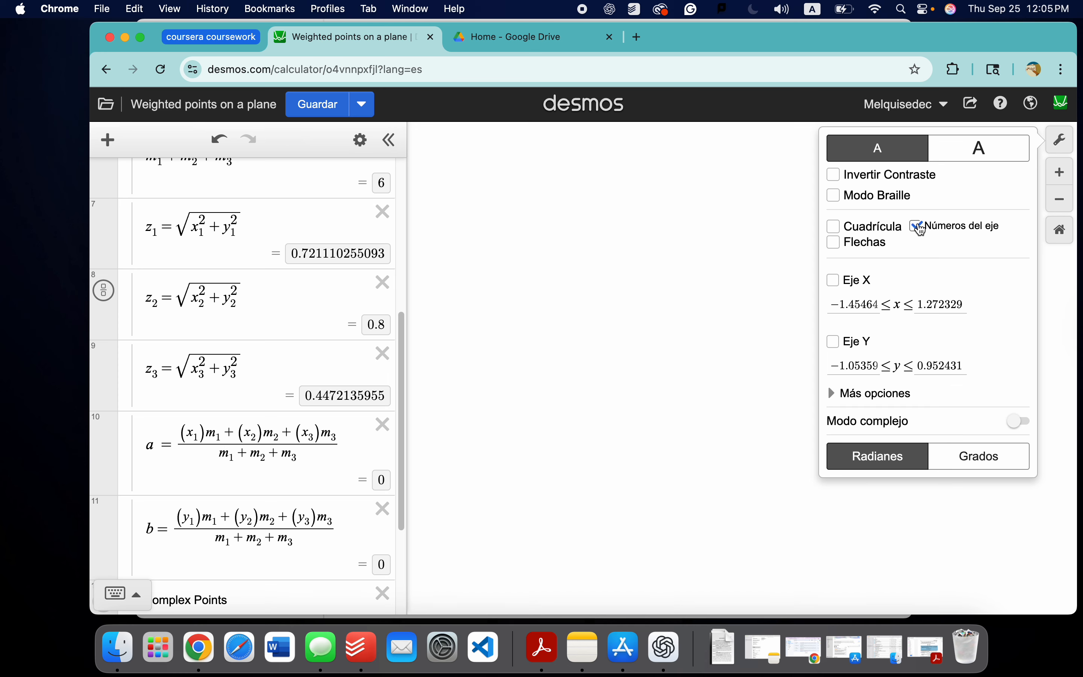
pyautogui.click(847, 235)
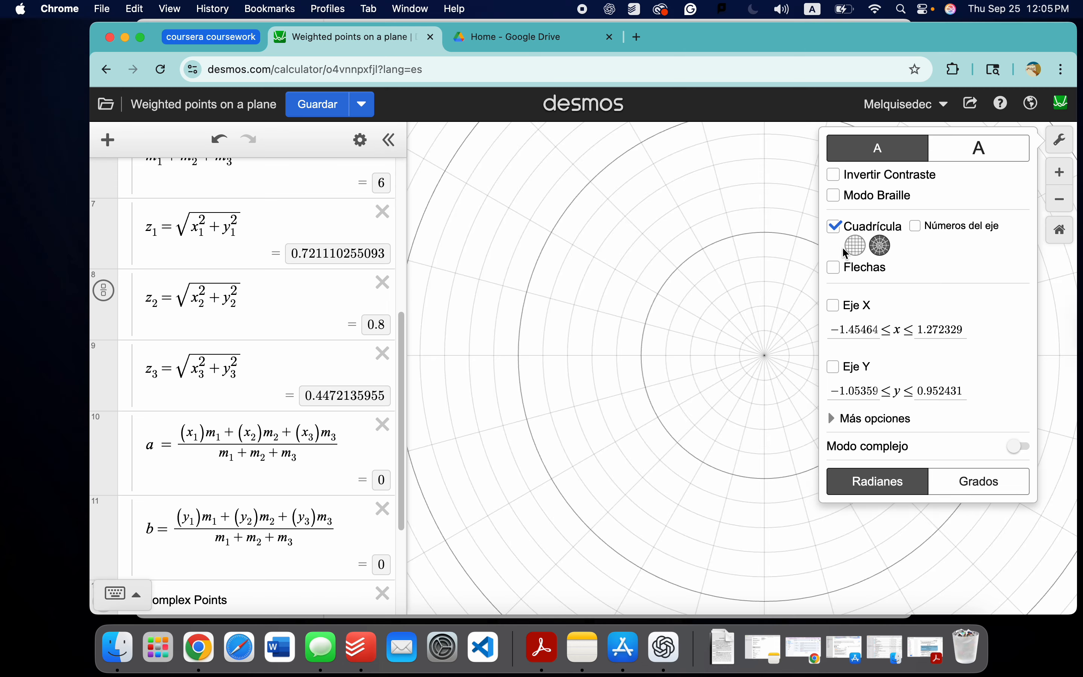
pyautogui.click(835, 227)
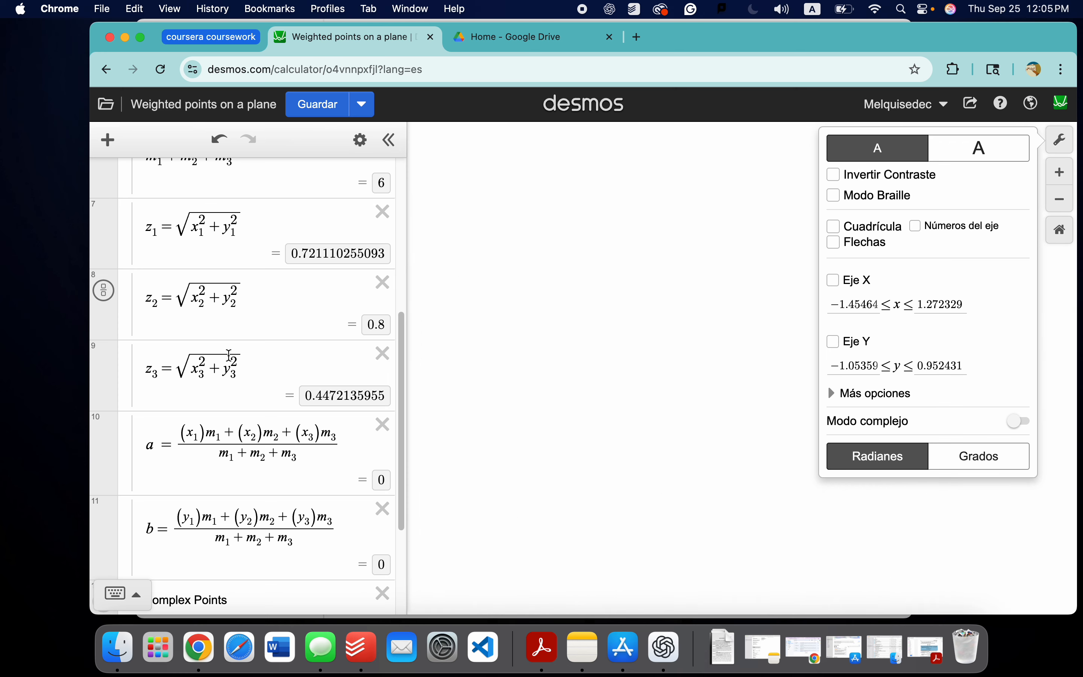
# Step: Close the graph settings and look over the modulus and weighted-average expressions in the Original Problem Info folder
pyautogui.click(1060, 141)
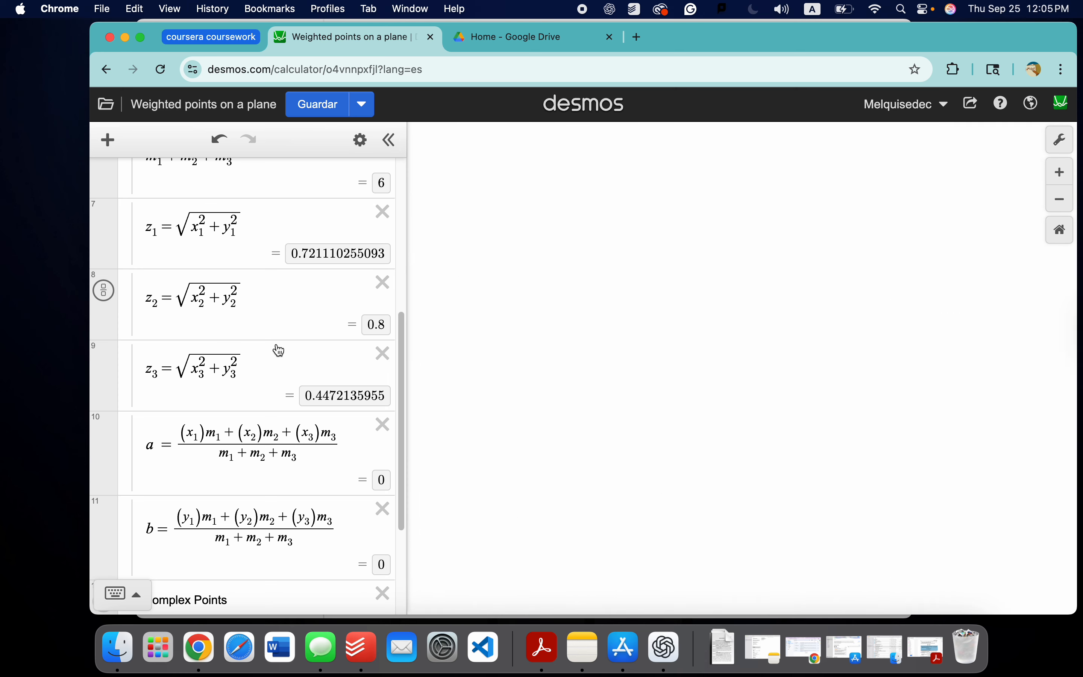
pyautogui.scroll(-2, 213, 334)
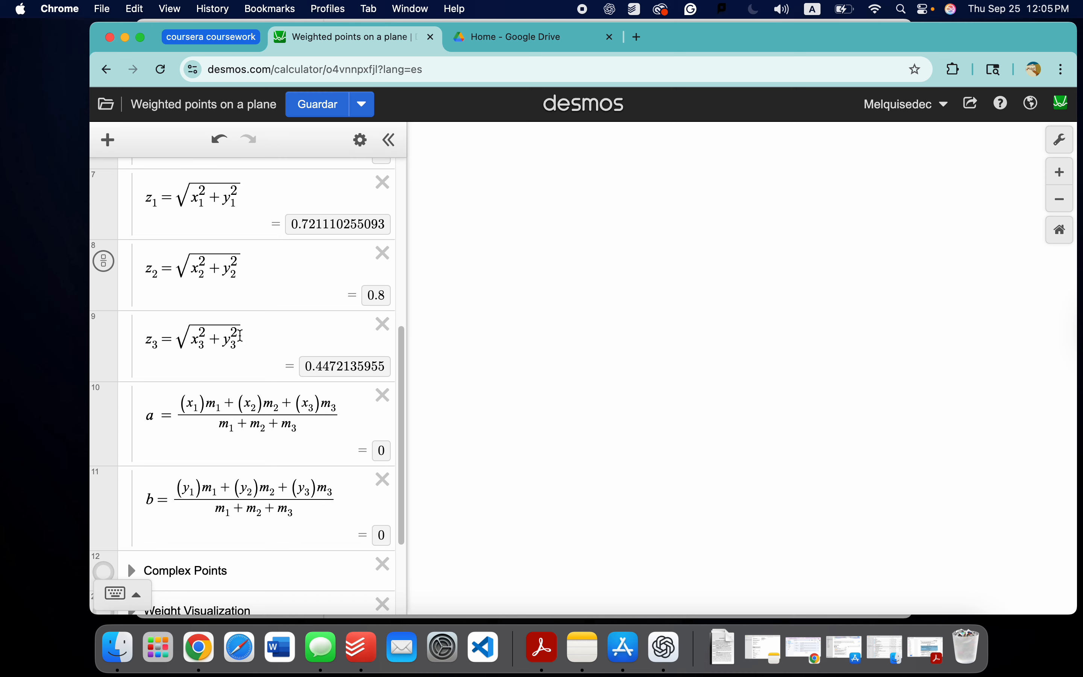
pyautogui.scroll(-2, 213, 352)
pyautogui.scroll(20, 210, 352)
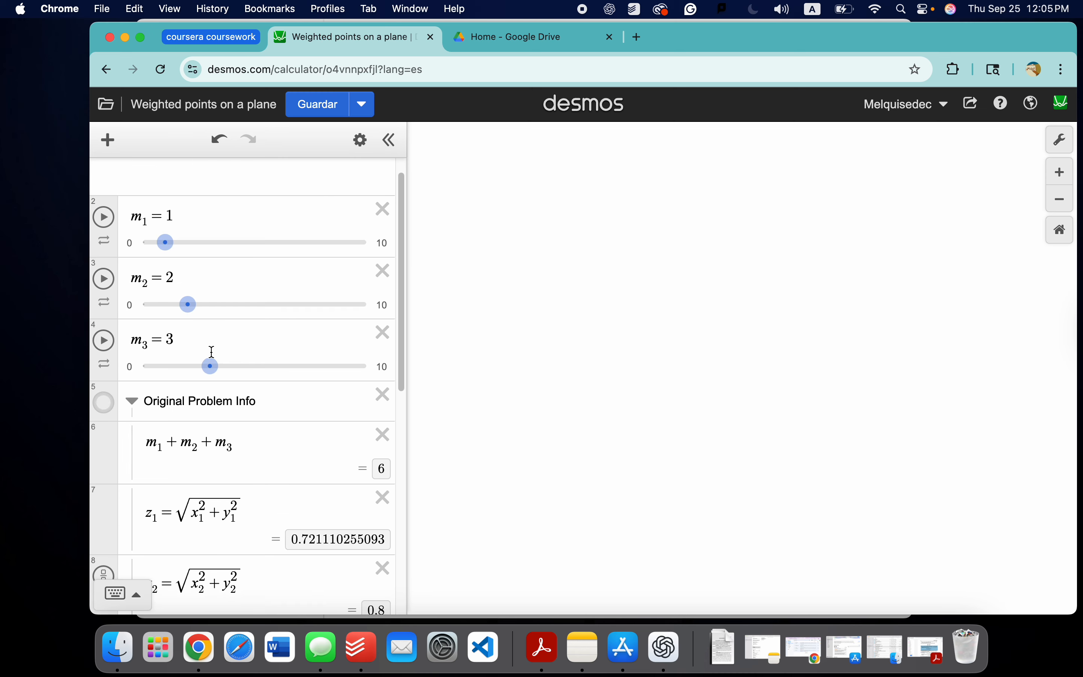
# Step: Collapse the Original Problem Info folder and show the point (a,b) on the graph
pyautogui.click(131, 400)
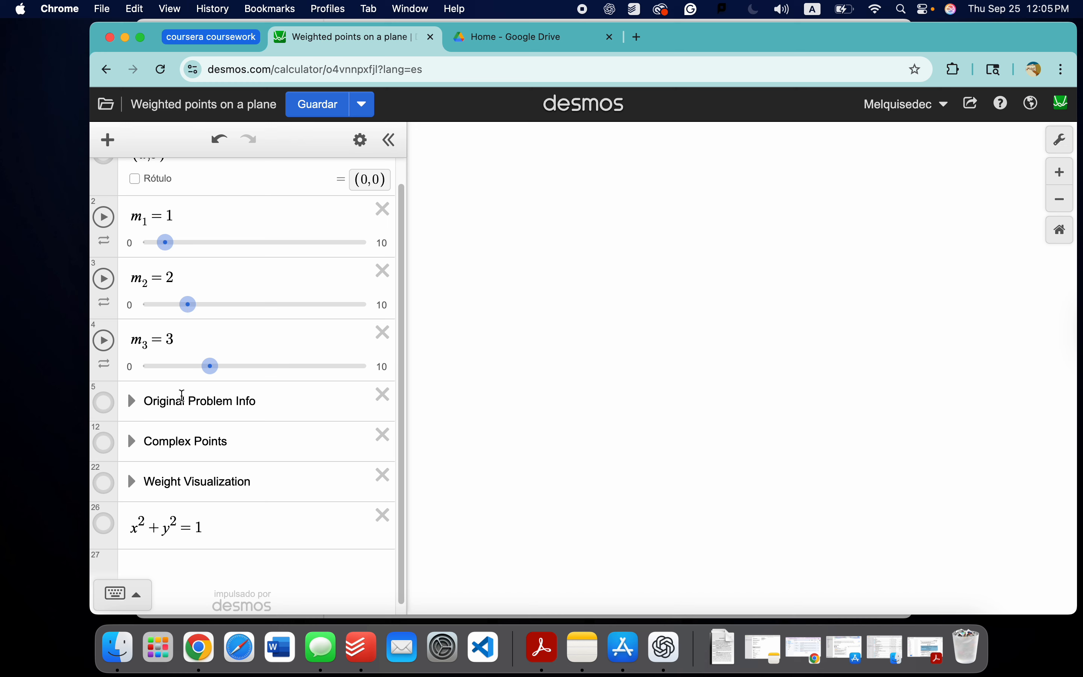
pyautogui.scroll(1, 192, 392)
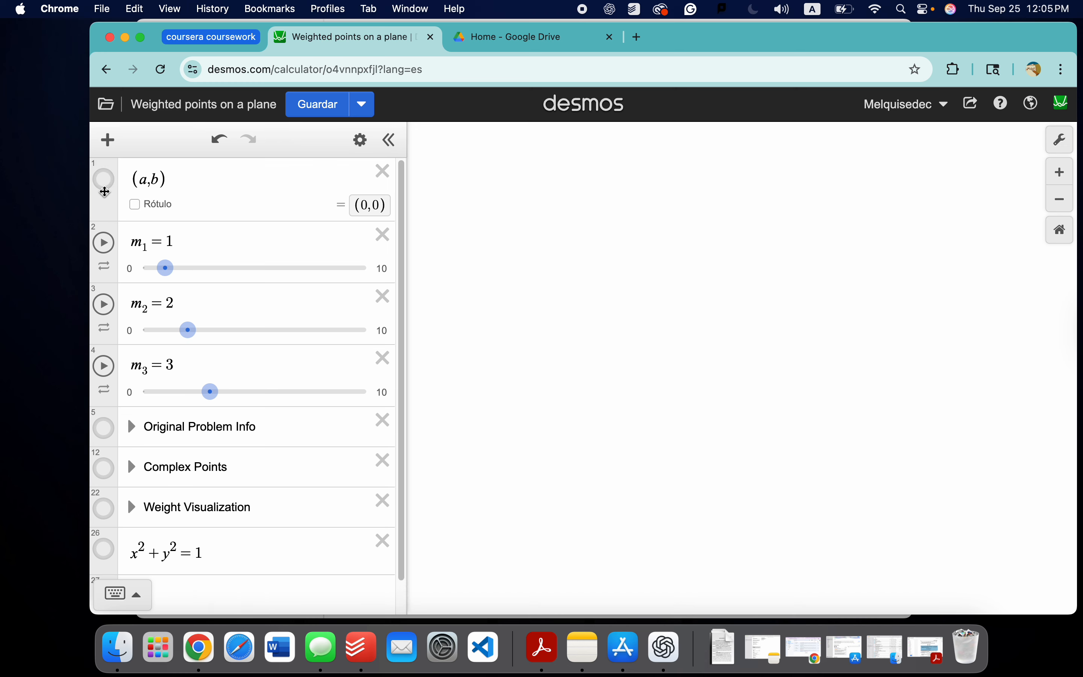
pyautogui.click(104, 181)
# Step: Reopen the Original Problem Info folder to highlight the a and b weighted-average formulas in turn, and collapse it again
pyautogui.click(132, 428)
pyautogui.scroll(-10, 201, 358)
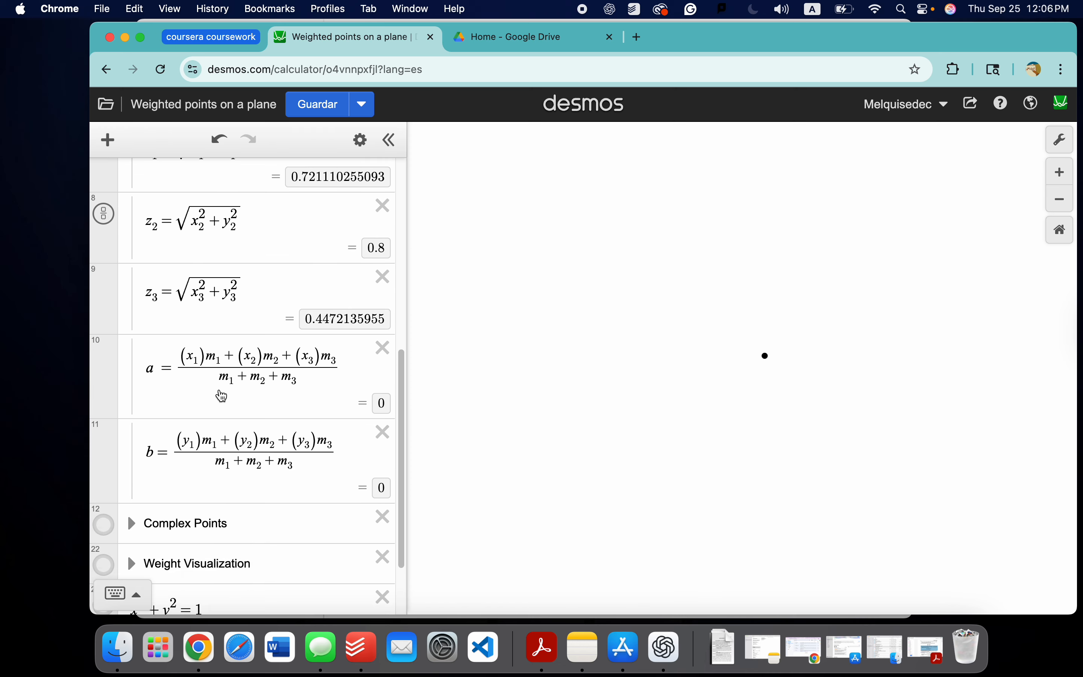
pyautogui.moveTo(145, 362); pyautogui.dragTo(234, 384)
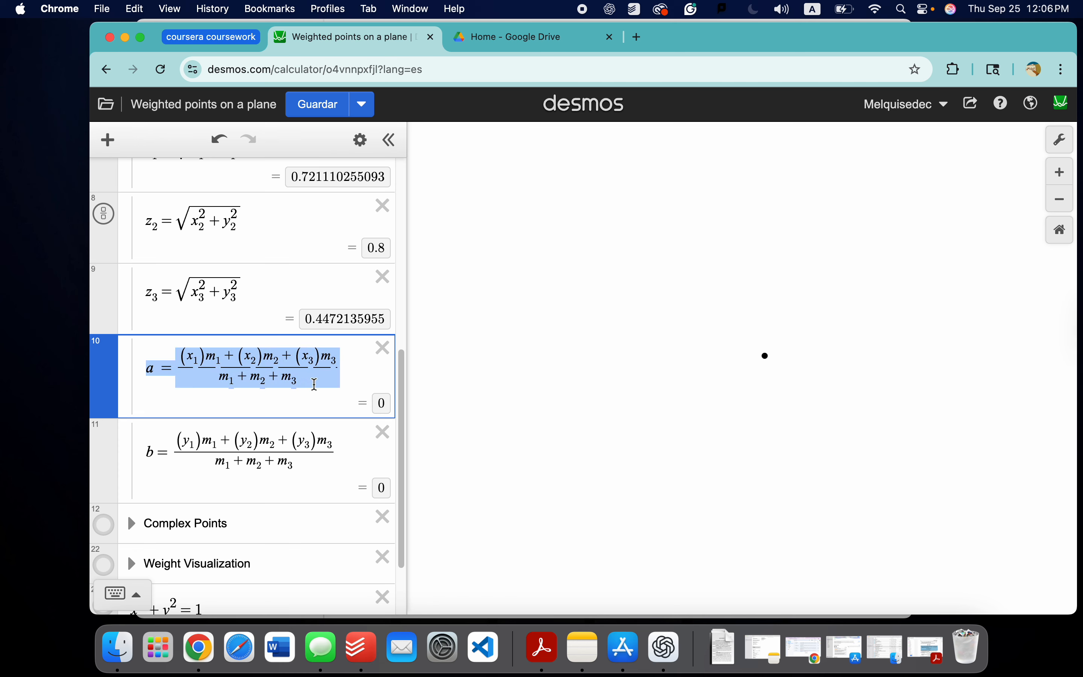
pyautogui.moveTo(324, 379); pyautogui.dragTo(237, 358)
pyautogui.moveTo(144, 449); pyautogui.dragTo(232, 448)
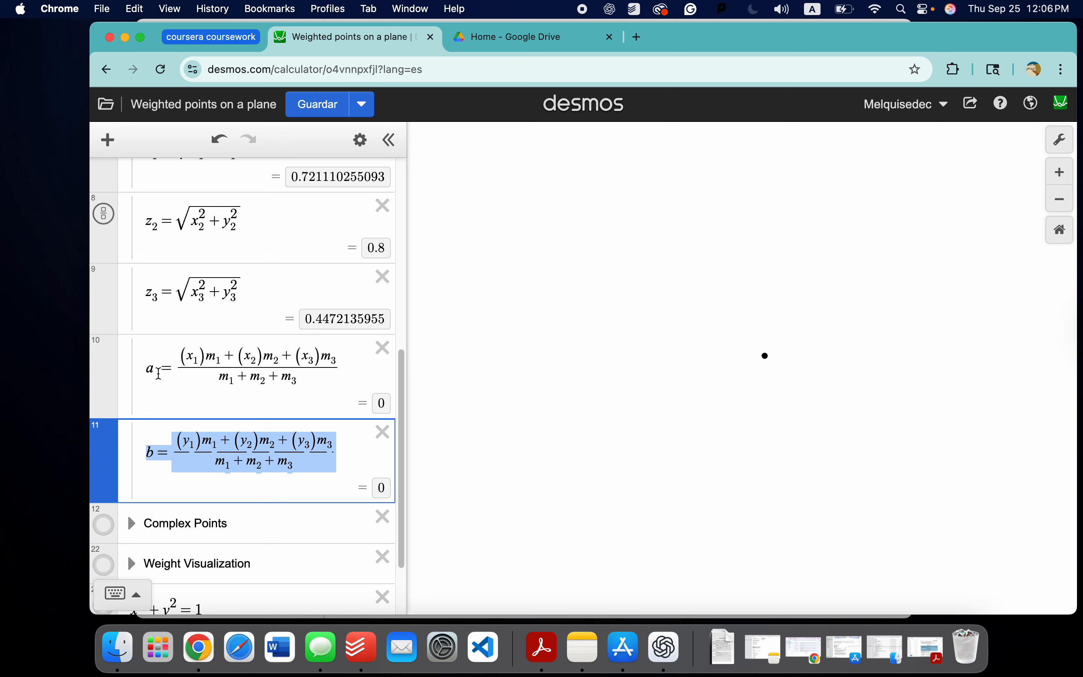
pyautogui.scroll(10, 159, 374)
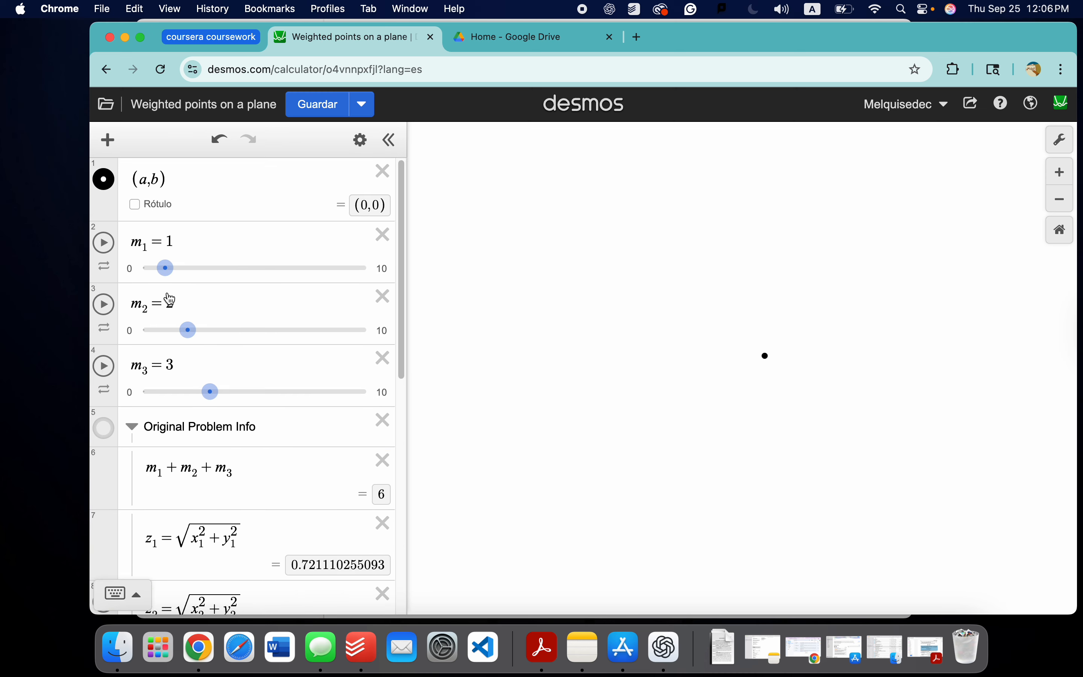
pyautogui.click(132, 424)
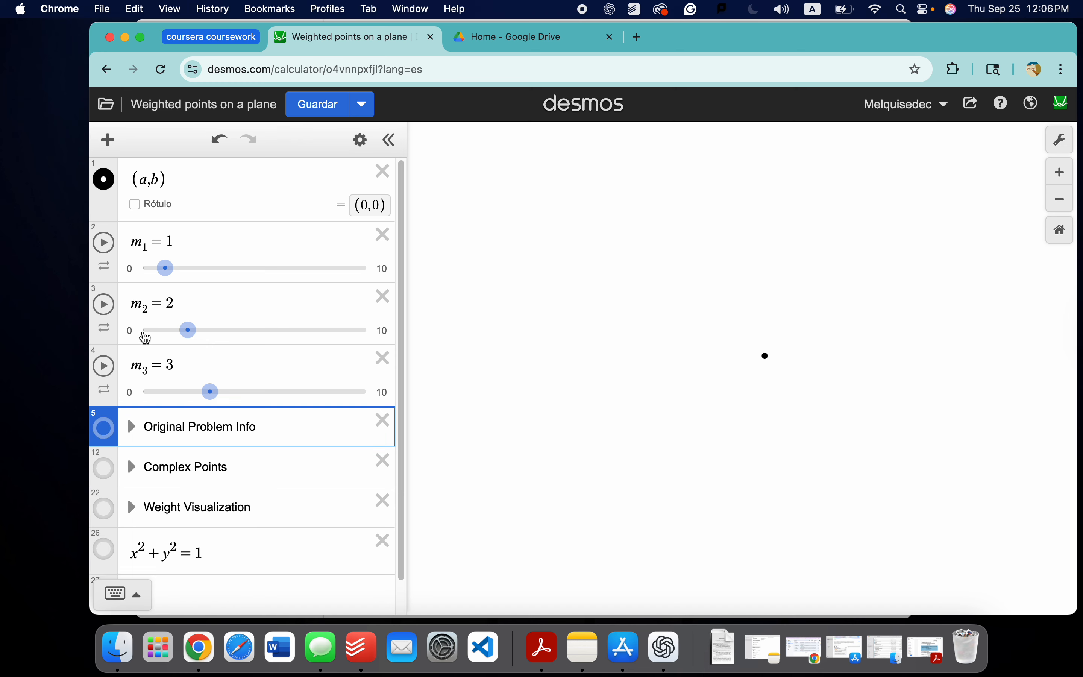
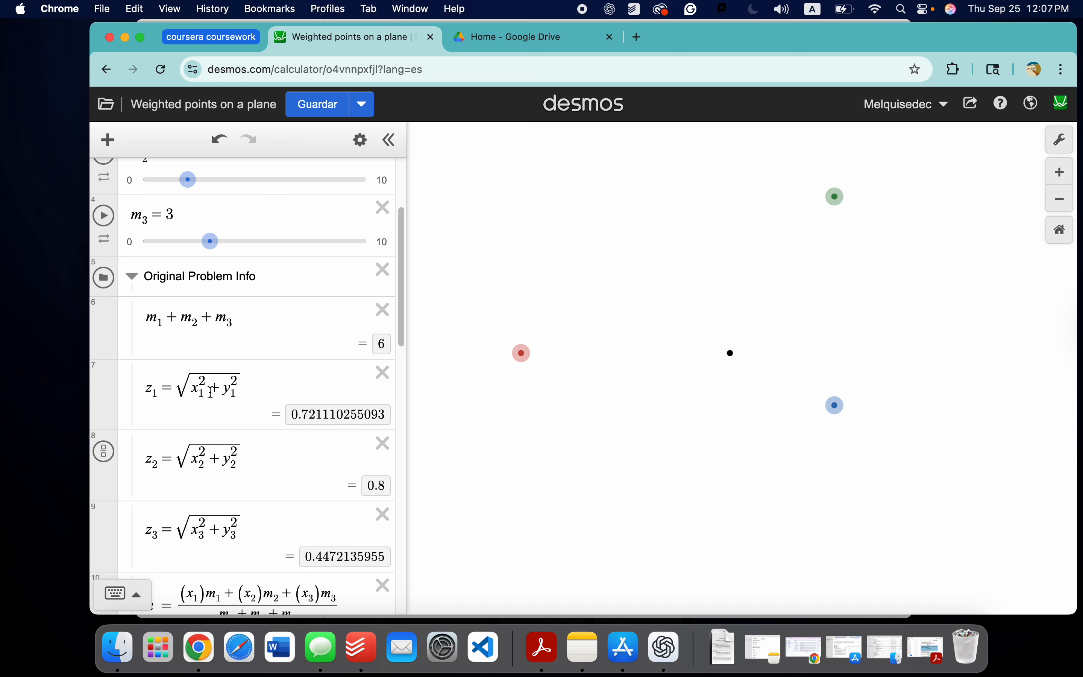
# Step: Look over the weighted-average formulas, the complex points and their coordinate sliders, highlighting the value of point (a,b)
pyautogui.scroll(-10, 205, 448)
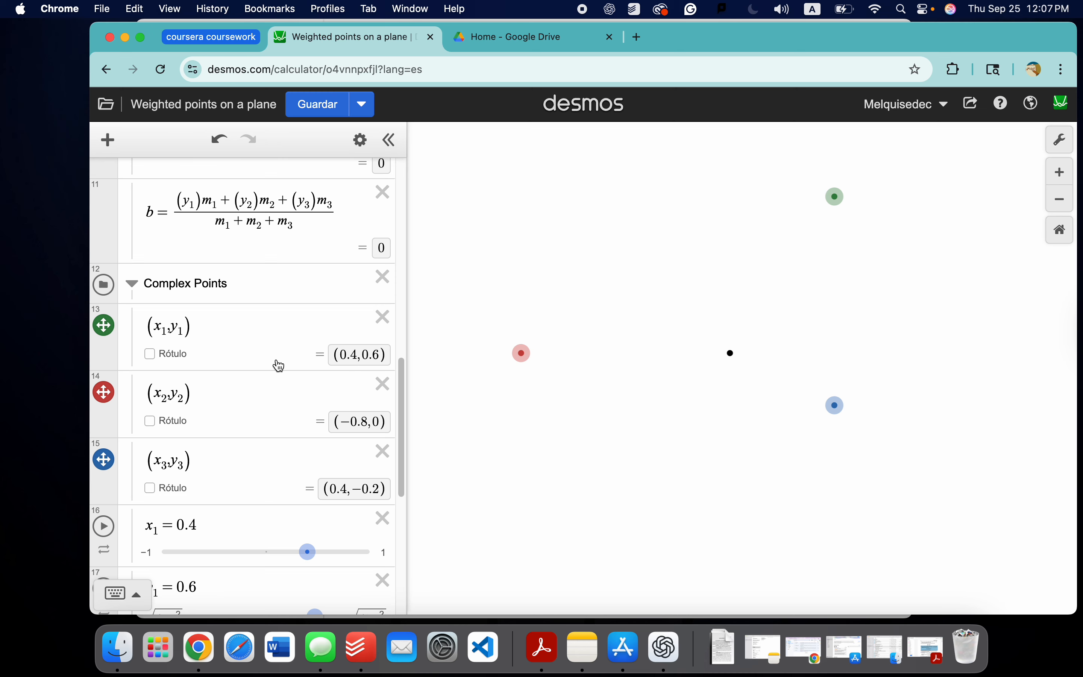
pyautogui.scroll(10, 275, 362)
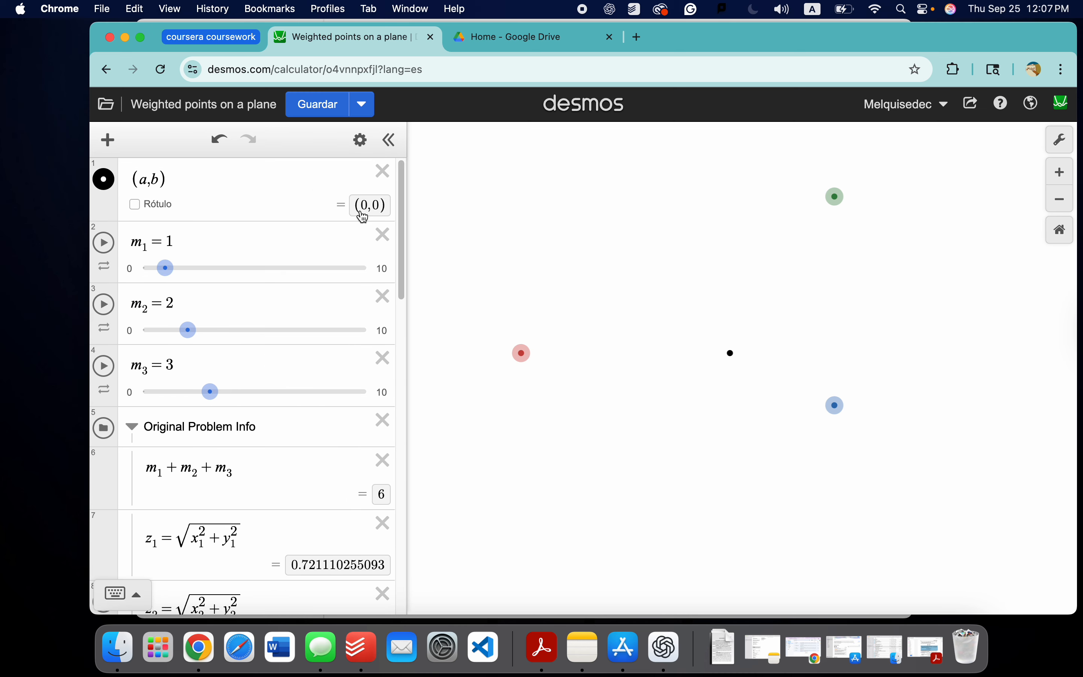
pyautogui.click(365, 214)
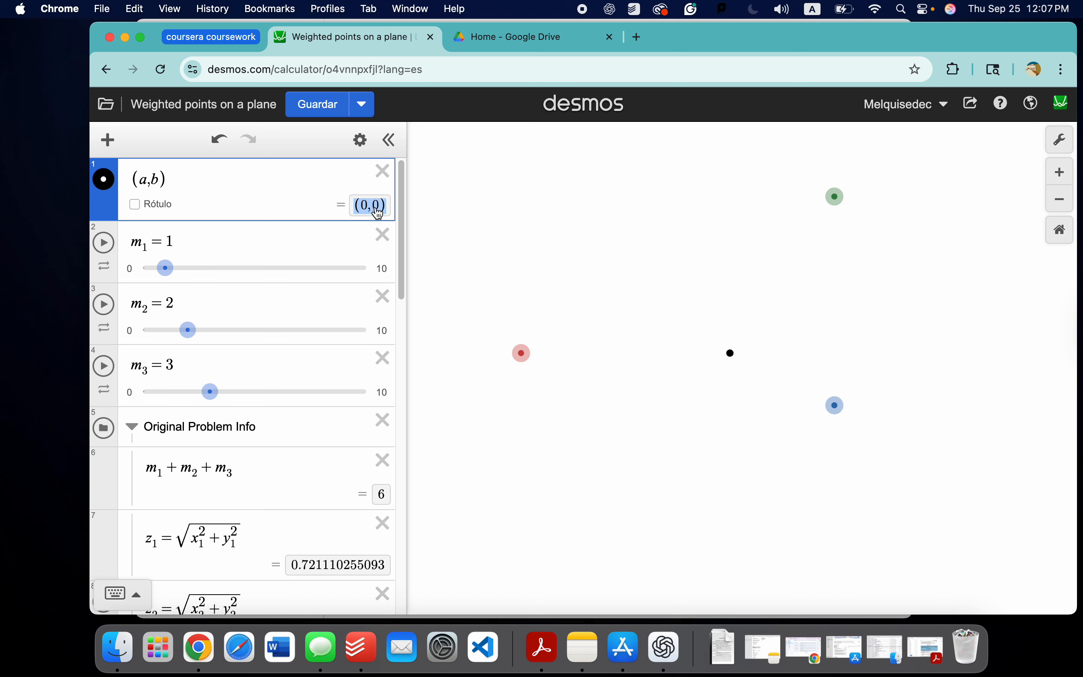
pyautogui.scroll(-20, 262, 258)
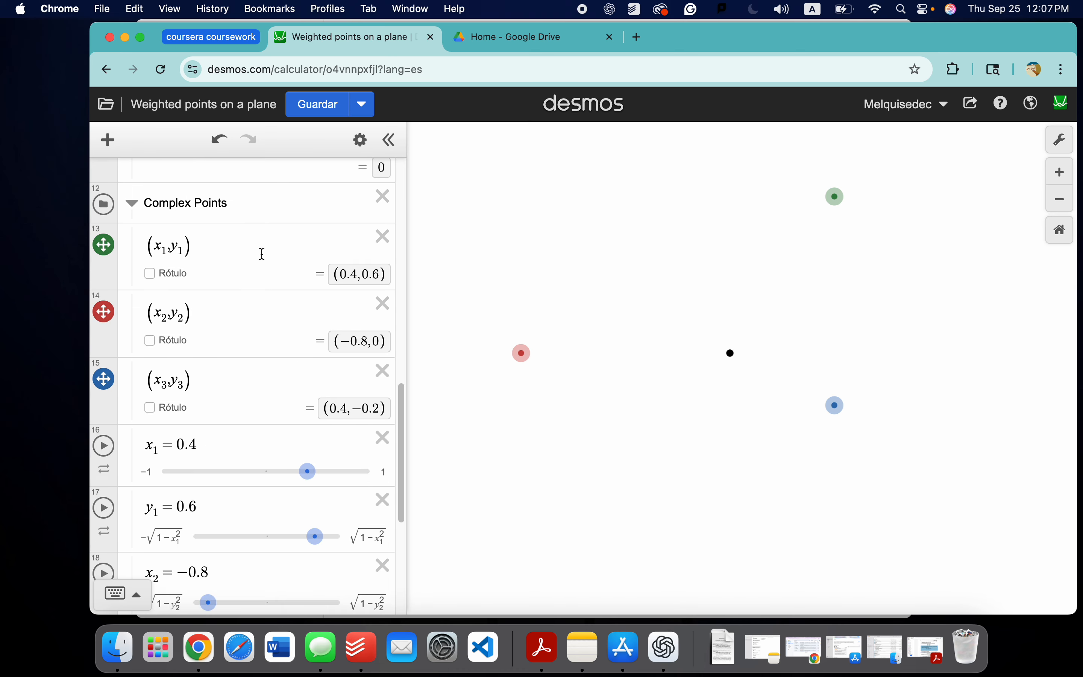
pyautogui.scroll(8, 264, 260)
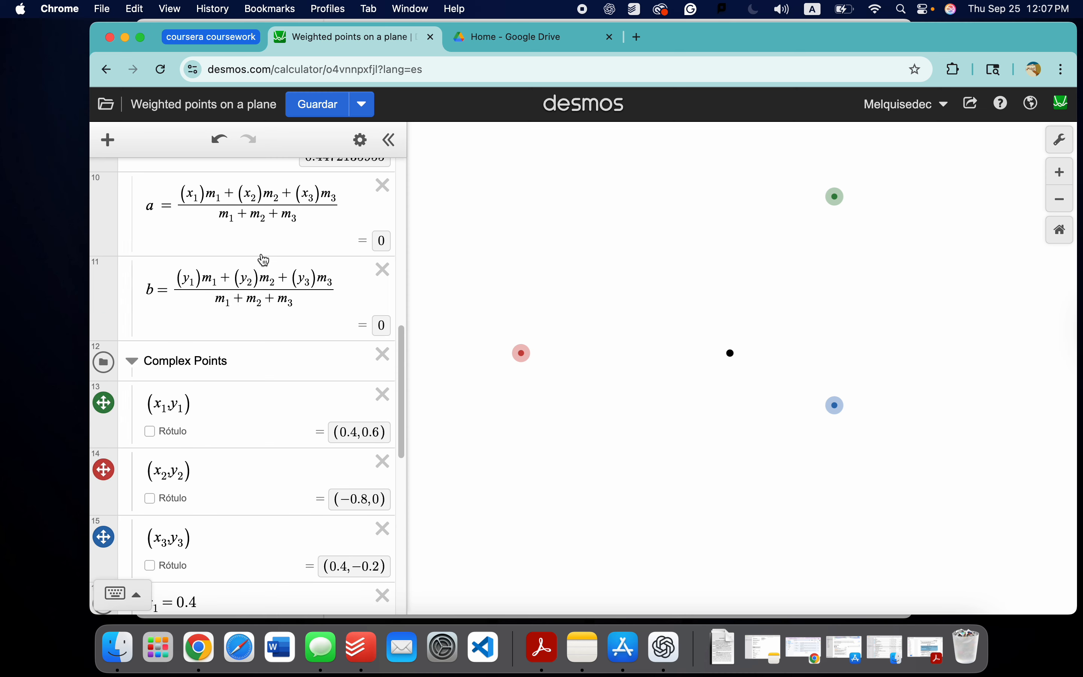
pyautogui.scroll(-8, 164, 355)
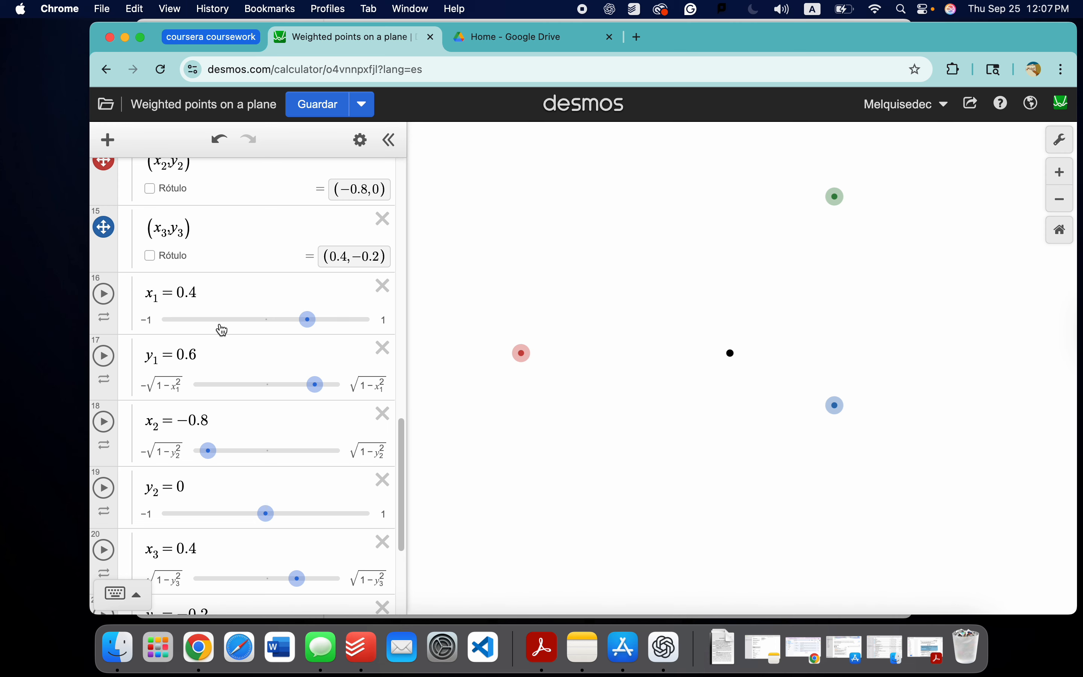
# Step: Collapse the Complex Points folder and show the unit circle x²+y²=1 on the graph
pyautogui.scroll(4, 215, 331)
pyautogui.click(123, 211)
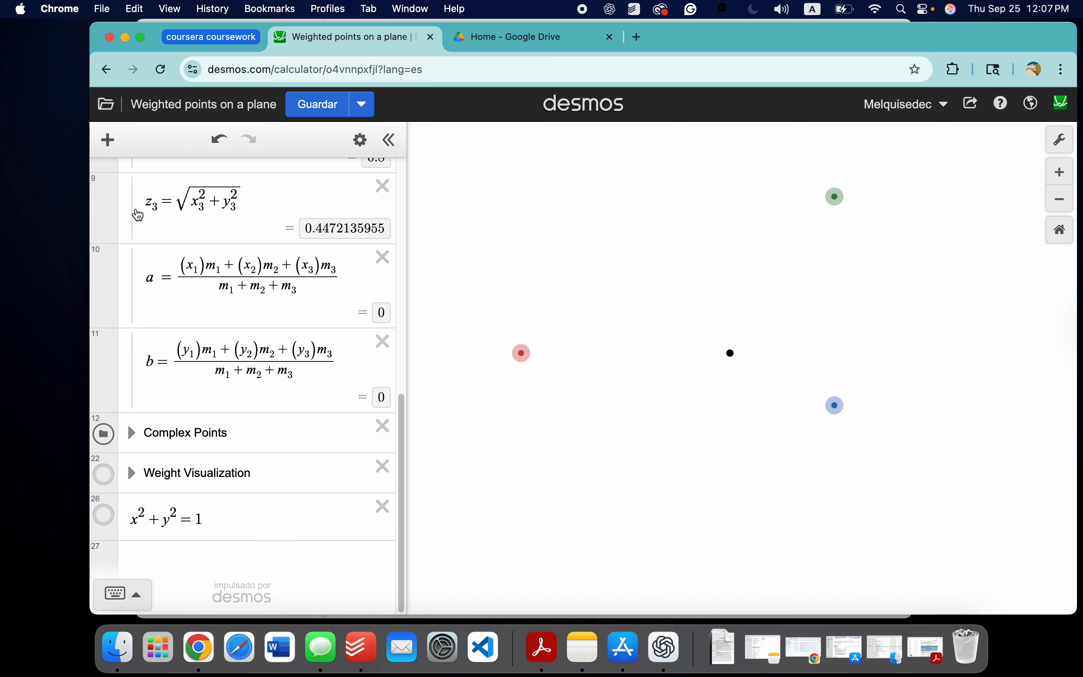
pyautogui.click(107, 516)
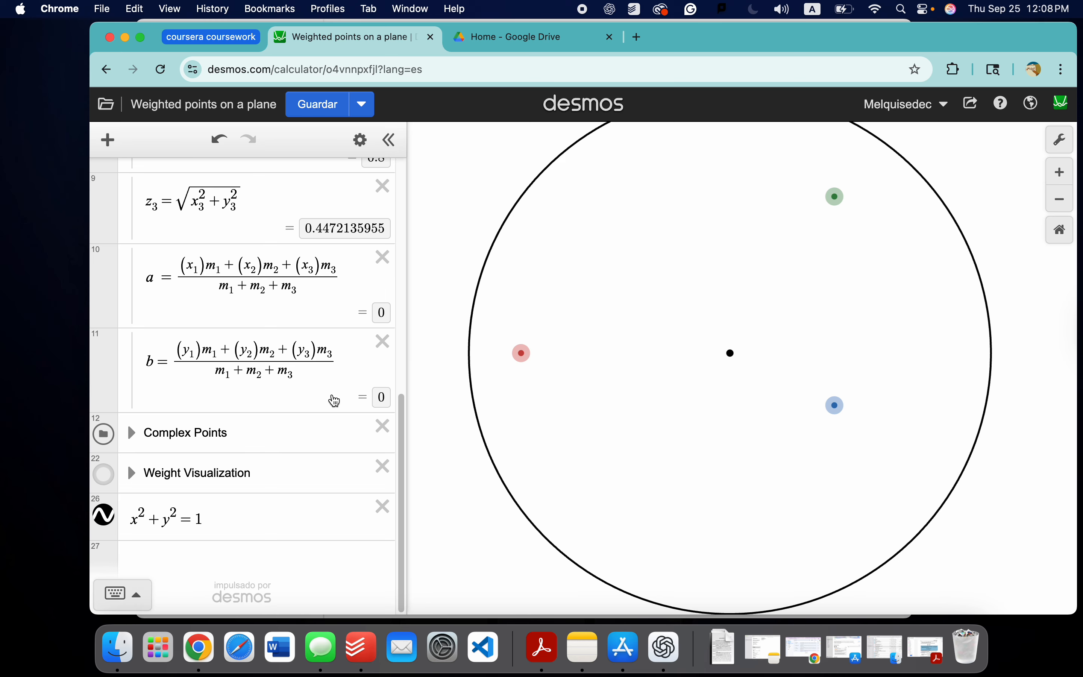
# Step: Examine the modulus expressions in the Original Problem Info folder, highlighting the value of z₁ and the names z₁ and z₂
pyautogui.scroll(10, 303, 429)
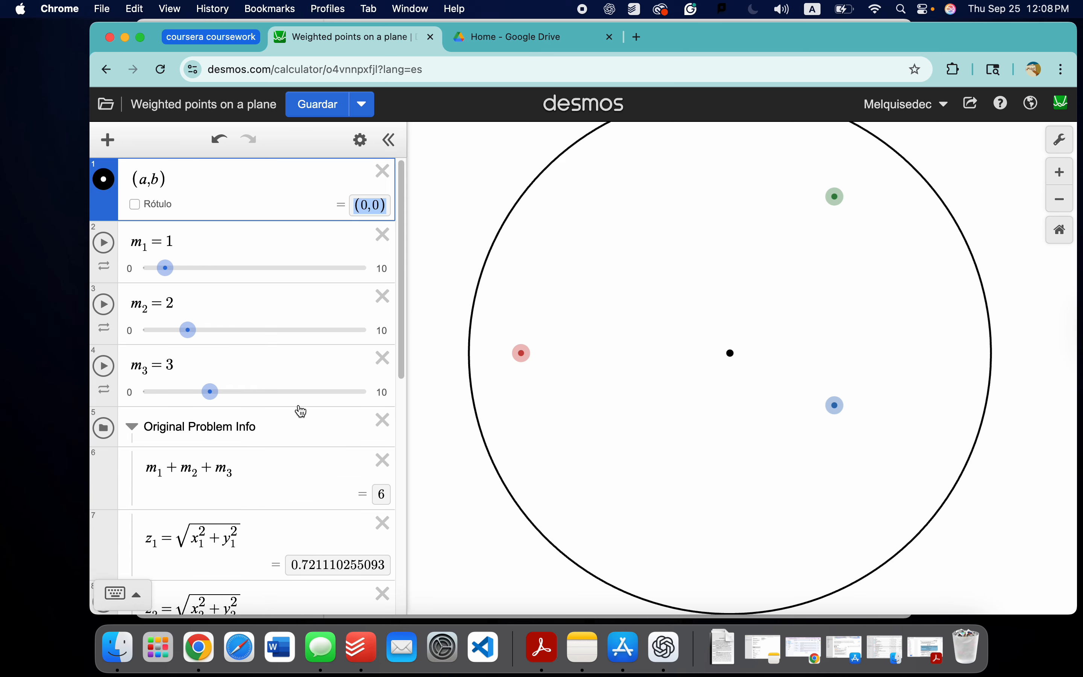
pyautogui.scroll(-3, 300, 410)
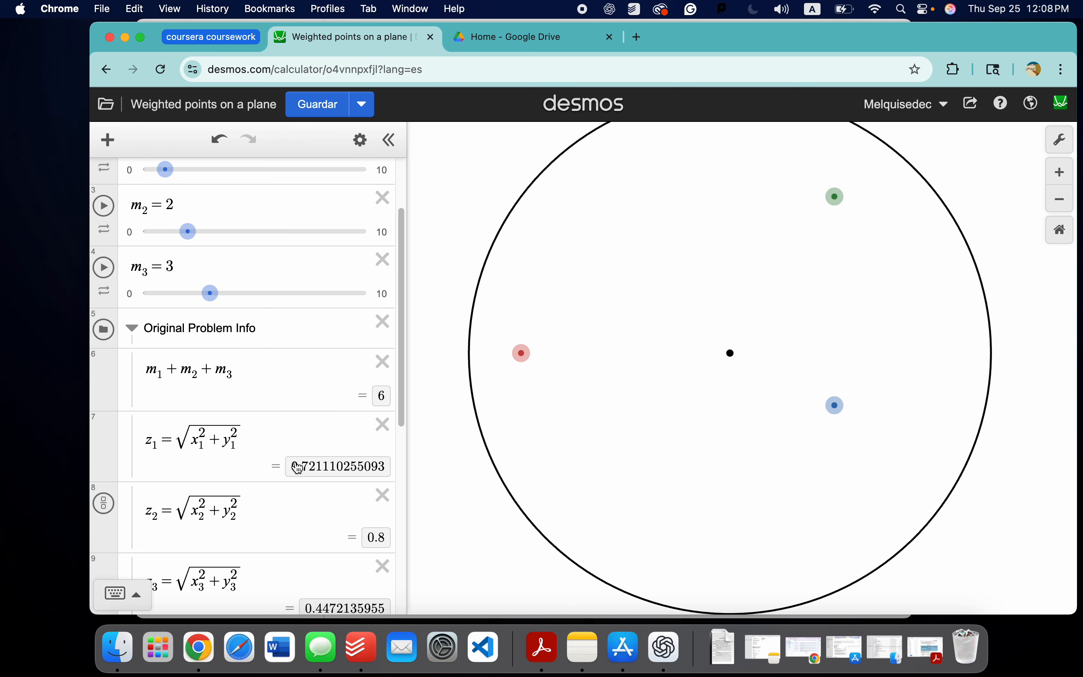
pyautogui.moveTo(299, 468); pyautogui.dragTo(372, 474)
pyautogui.scroll(-1, 295, 479)
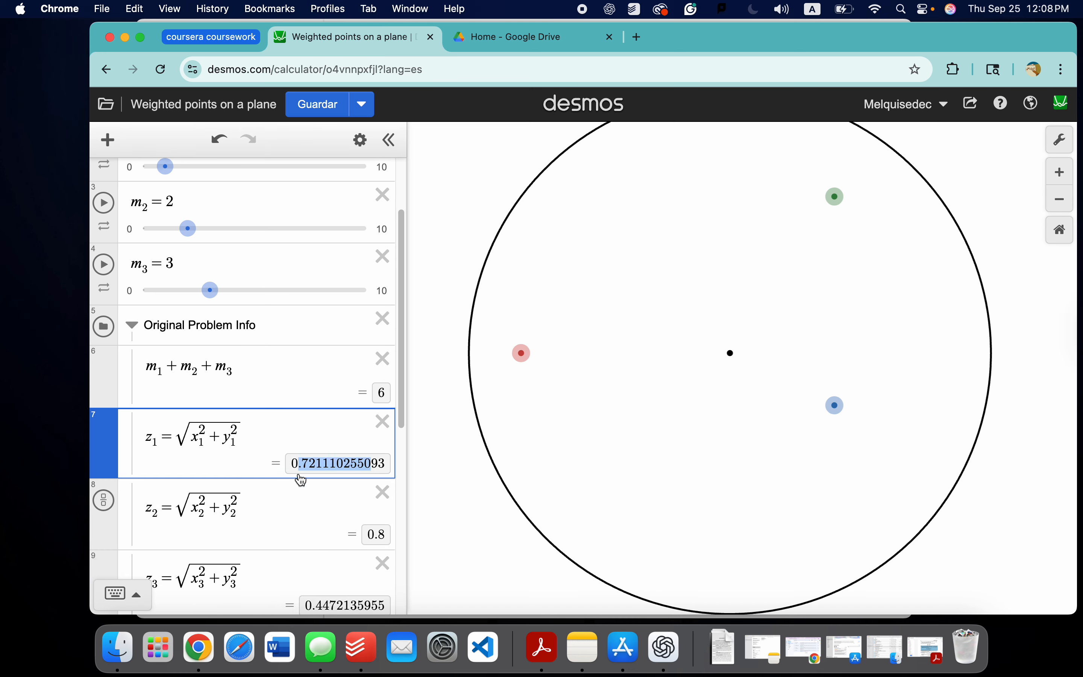
pyautogui.scroll(-3, 299, 476)
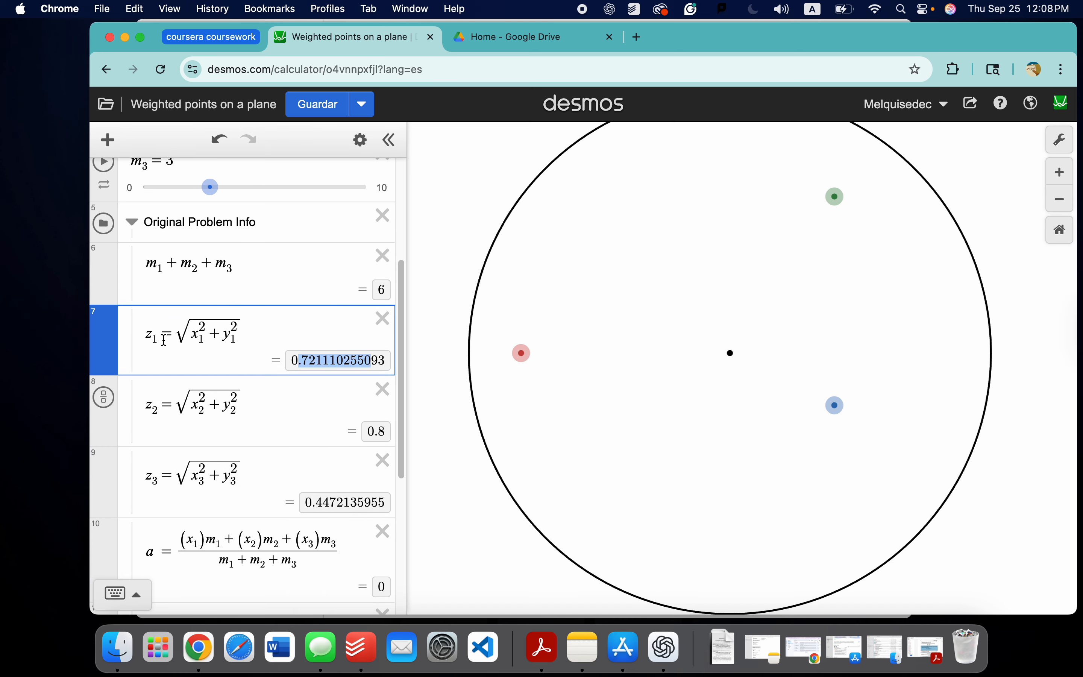
pyautogui.moveTo(164, 340); pyautogui.dragTo(146, 343)
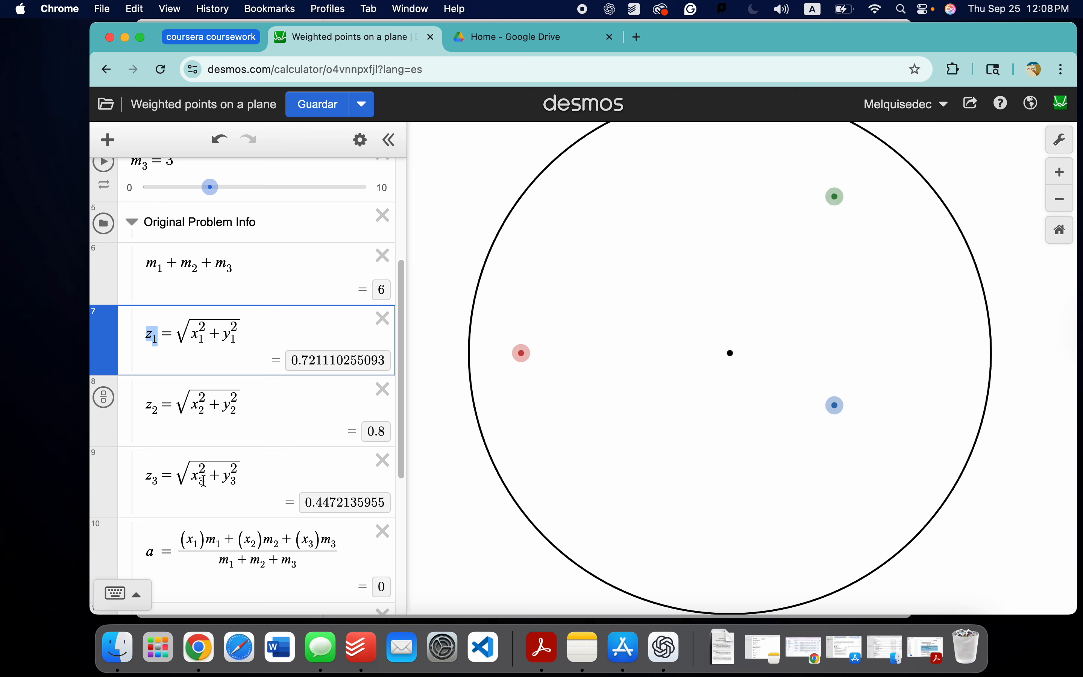
pyautogui.moveTo(156, 411); pyautogui.dragTo(147, 406)
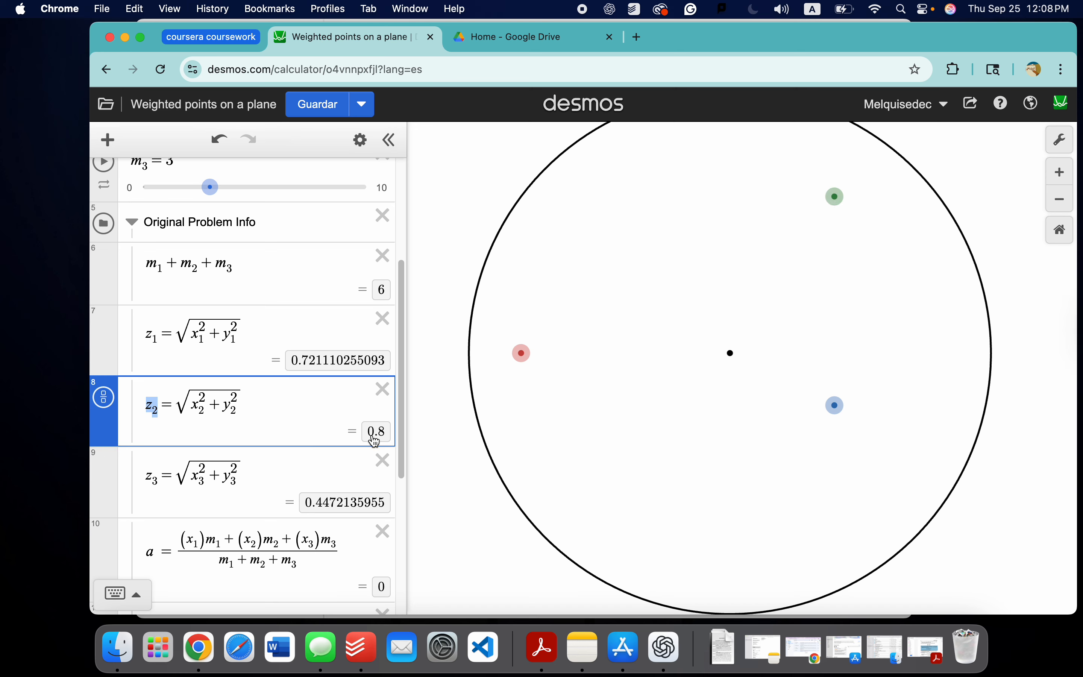
pyautogui.click(836, 406)
pyautogui.scroll(-6, 260, 308)
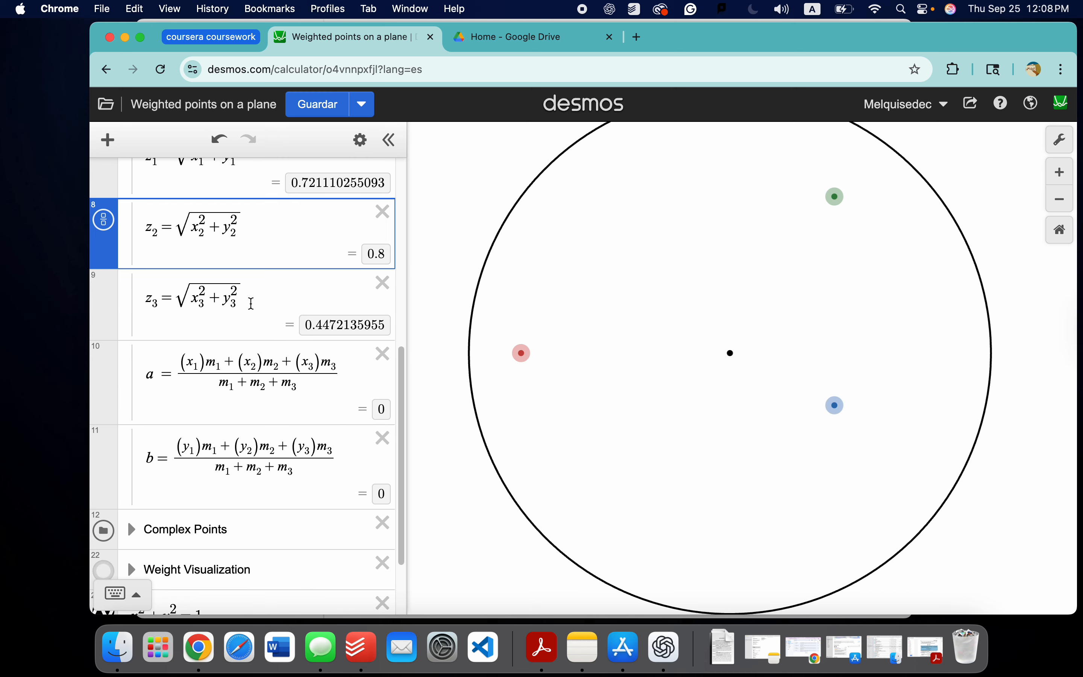
pyautogui.scroll(7, 264, 309)
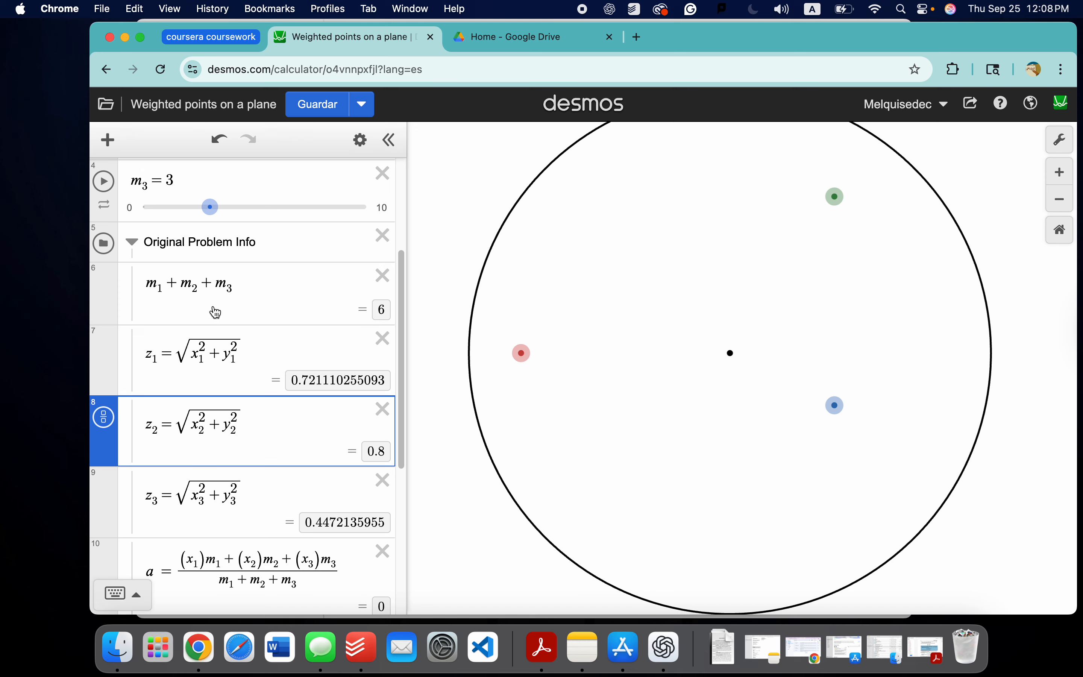
# Step: Collapse the Original Problem Info folder, toggle the unit circle off and on, and select its equation
pyautogui.click(142, 245)
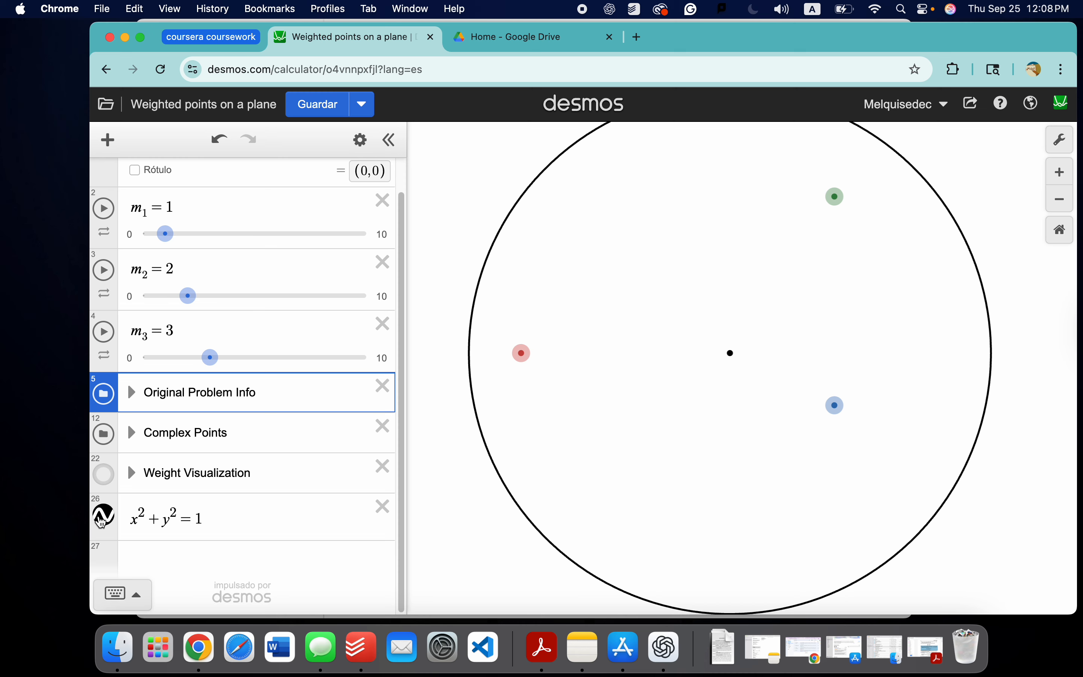
pyautogui.click(106, 519)
pyautogui.click(106, 519)
pyautogui.click(144, 538)
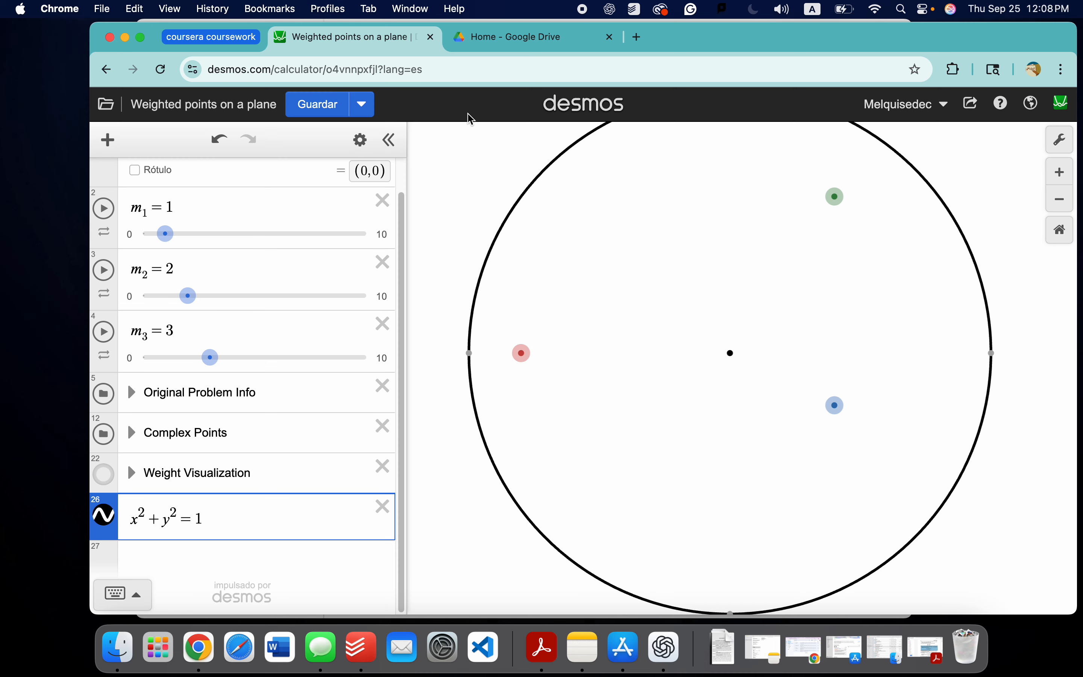
pyautogui.click(360, 140)
pyautogui.click(103, 519)
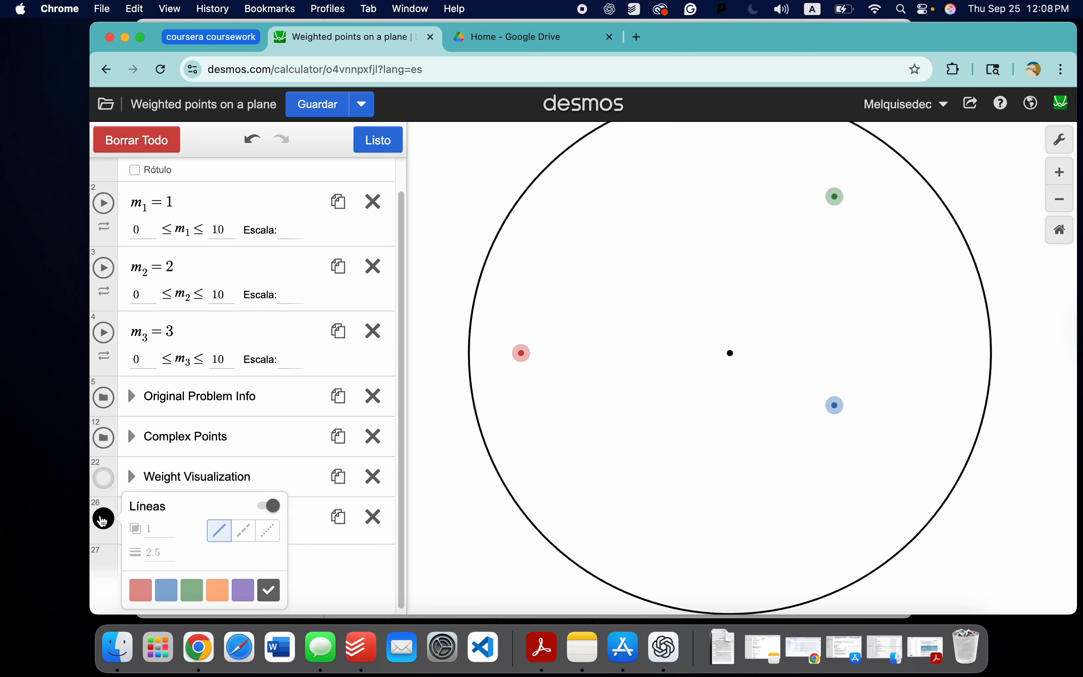
pyautogui.click(156, 491)
# Step: Change the unit circle equation into the inequality x²+y²≤1
pyautogui.click(190, 560)
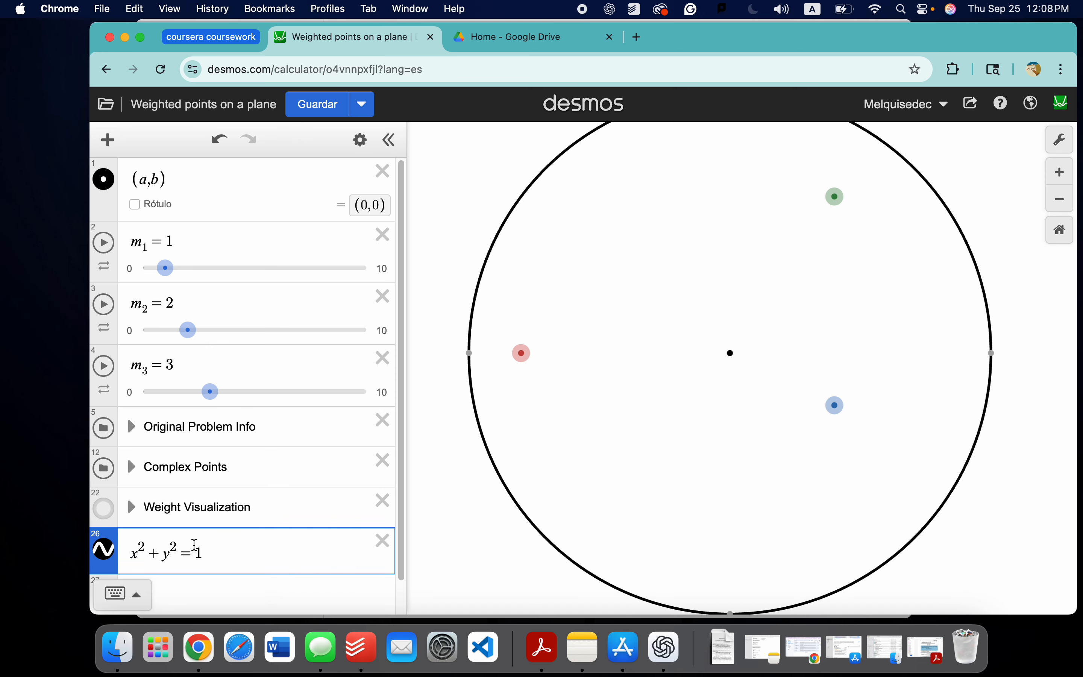
pyautogui.press('BackSpace')
pyautogui.write('<')
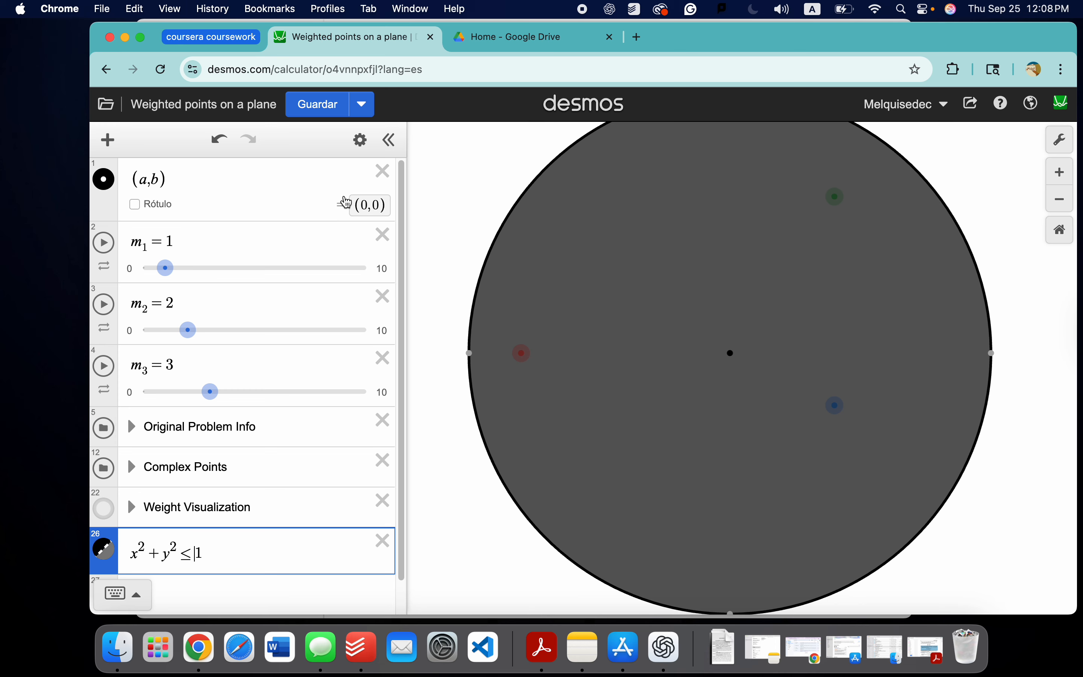
# Step: Set the fill opacity of the unit disk x²+y²≤1 to .133333, after trying .2 and .1
pyautogui.click(360, 141)
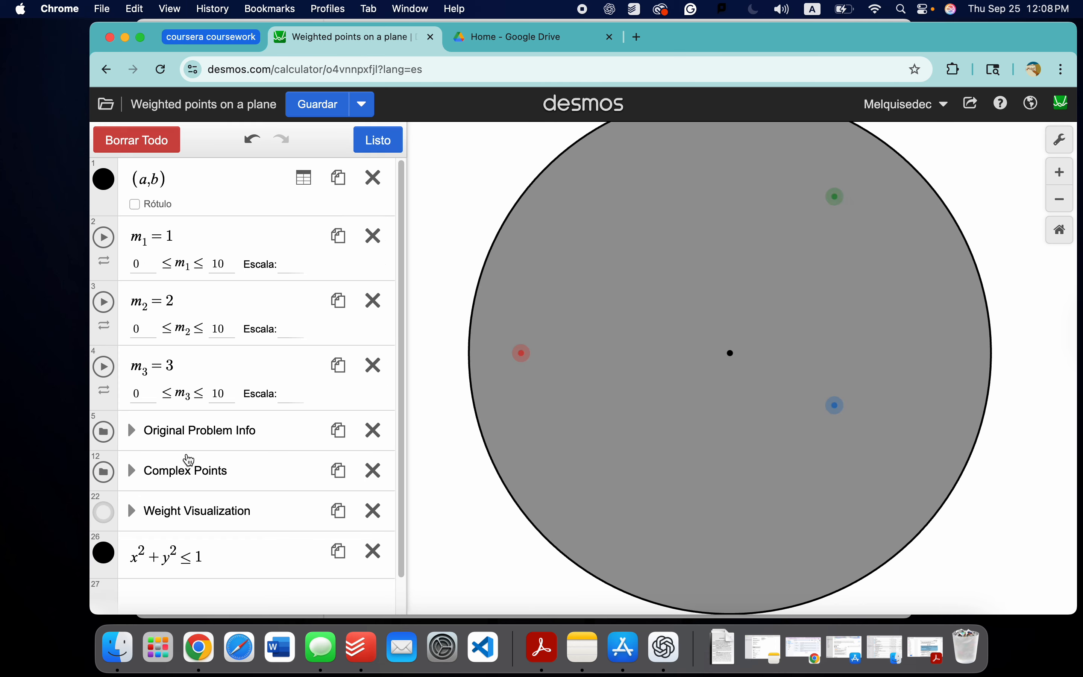
pyautogui.click(104, 557)
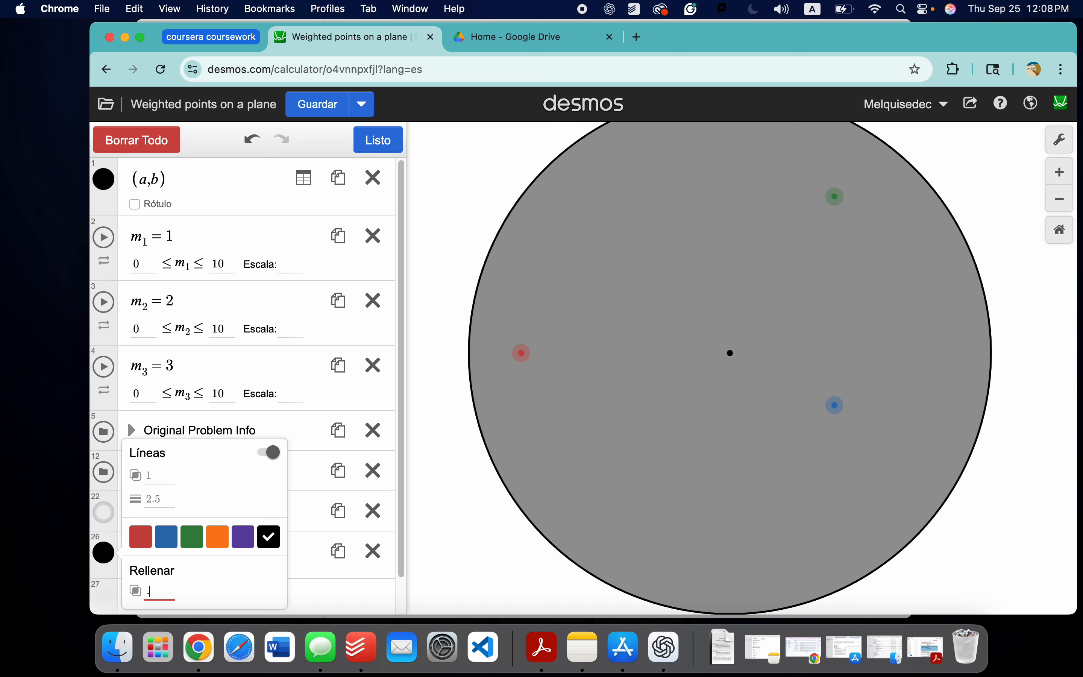
pyautogui.write('.2')
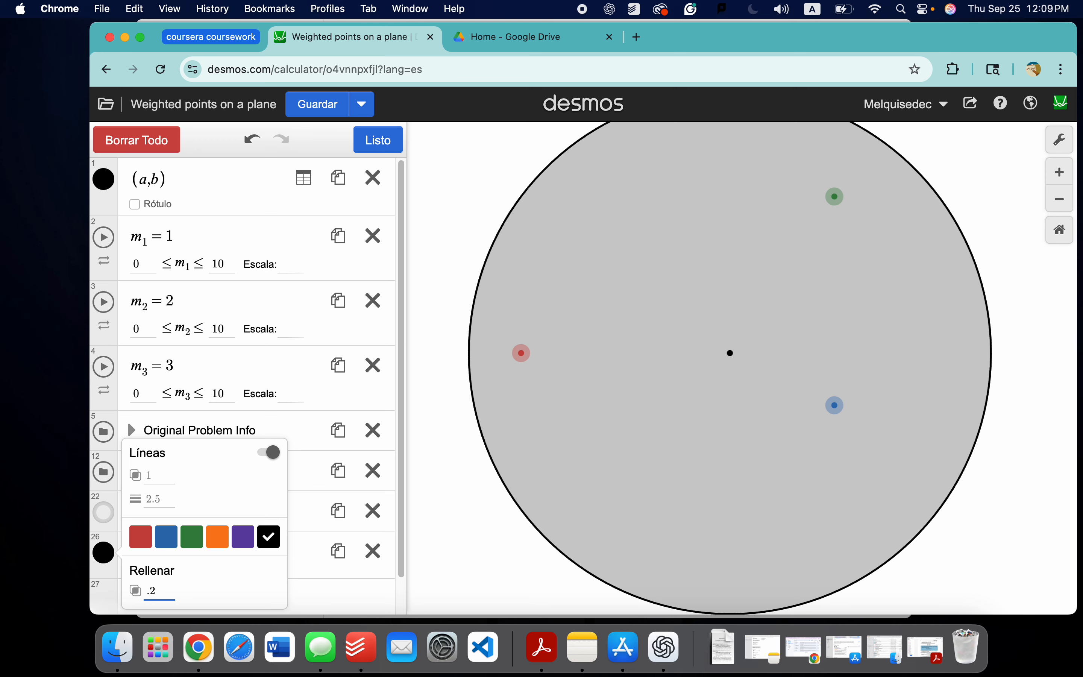
pyautogui.press('BackSpace')
pyautogui.write('1')
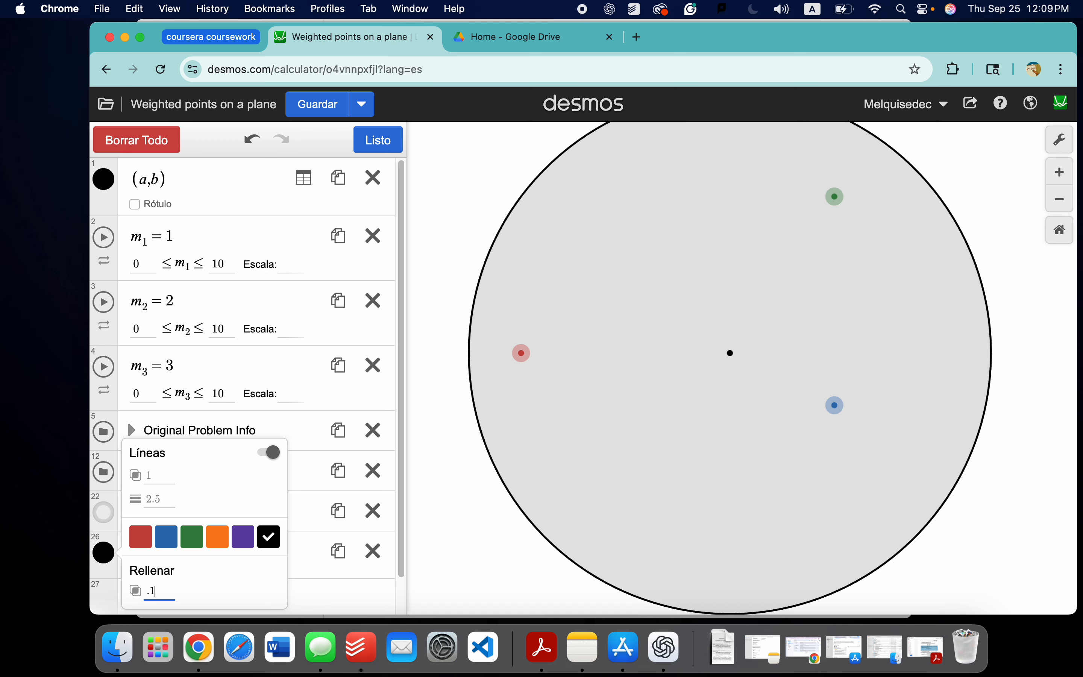
pyautogui.write('33333')
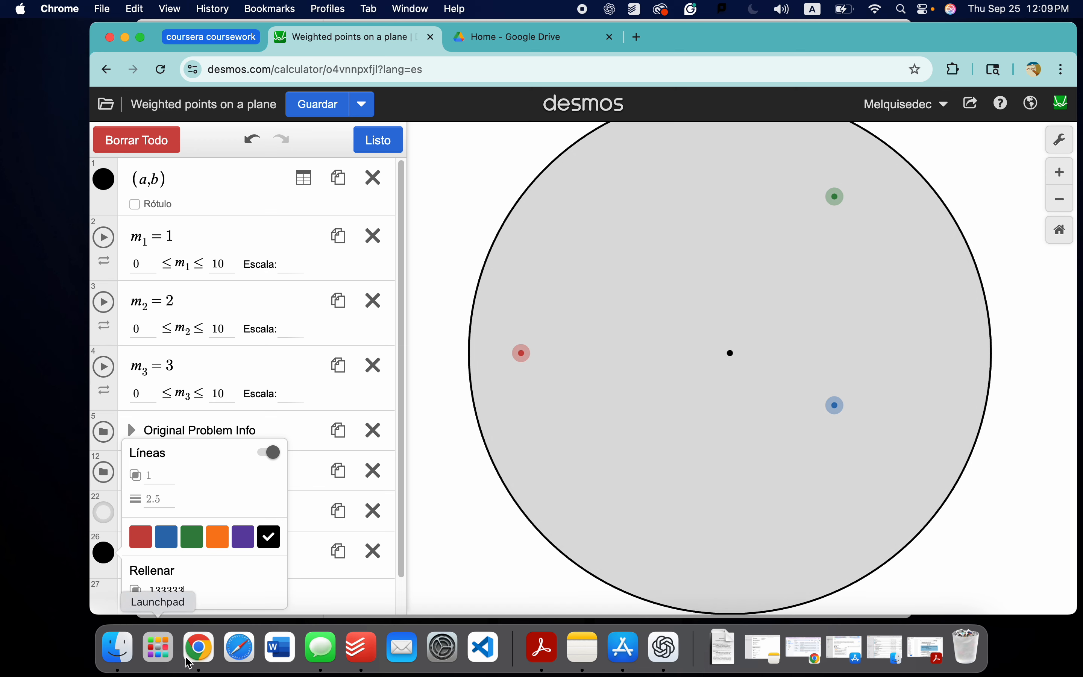
pyautogui.click(295, 595)
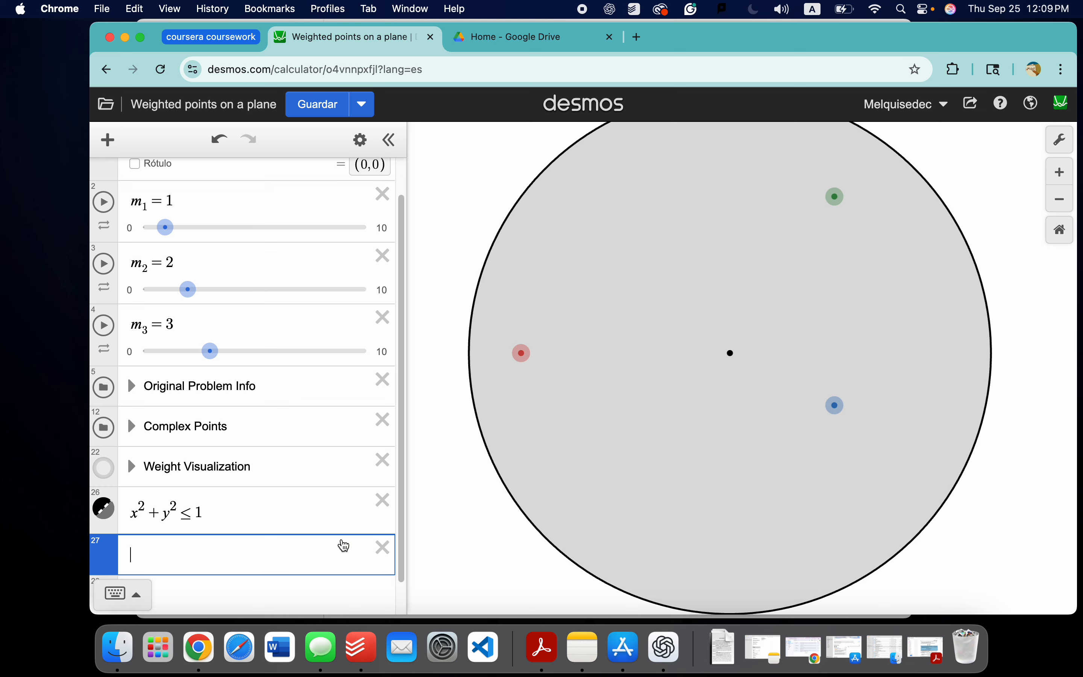
# Step: Expand the Complex Points folder and toggle the green point (x₁,y₁) off and on
pyautogui.scroll(3, 791, 418)
pyautogui.scroll(-4, 766, 452)
pyautogui.scroll(-2, 765, 452)
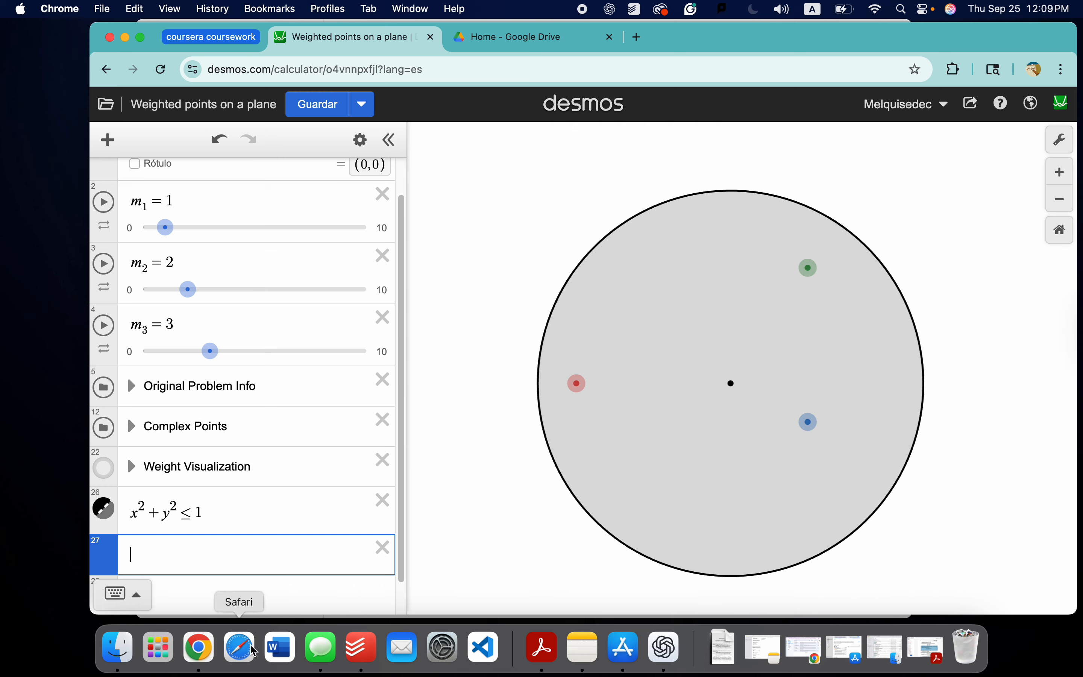
pyautogui.scroll(2, 254, 501)
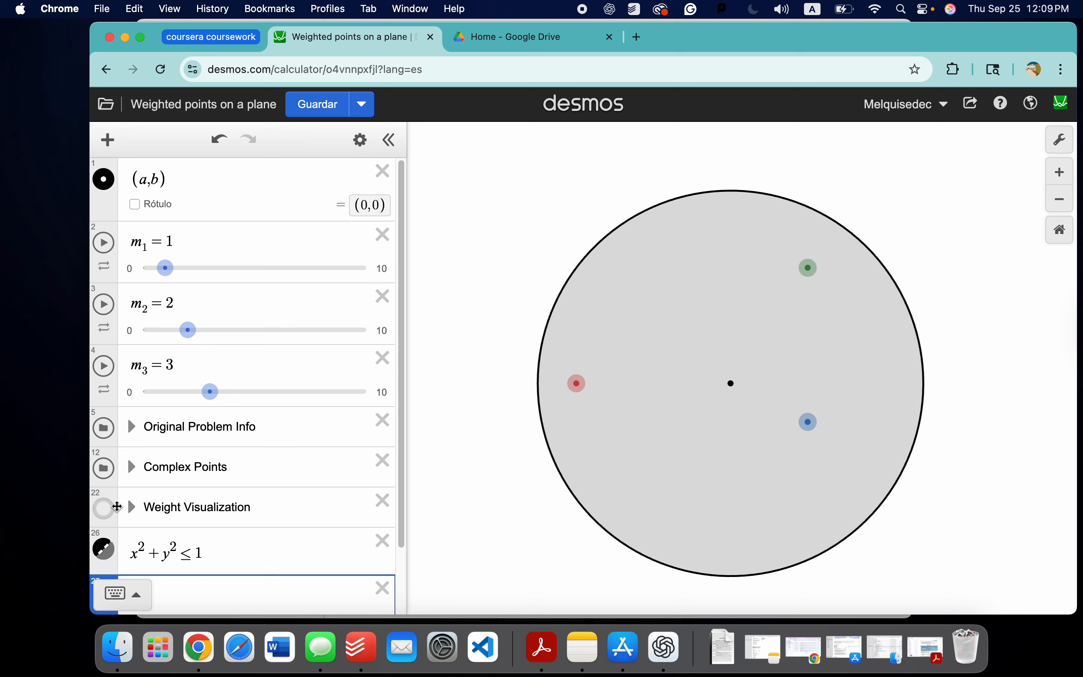
pyautogui.click(135, 470)
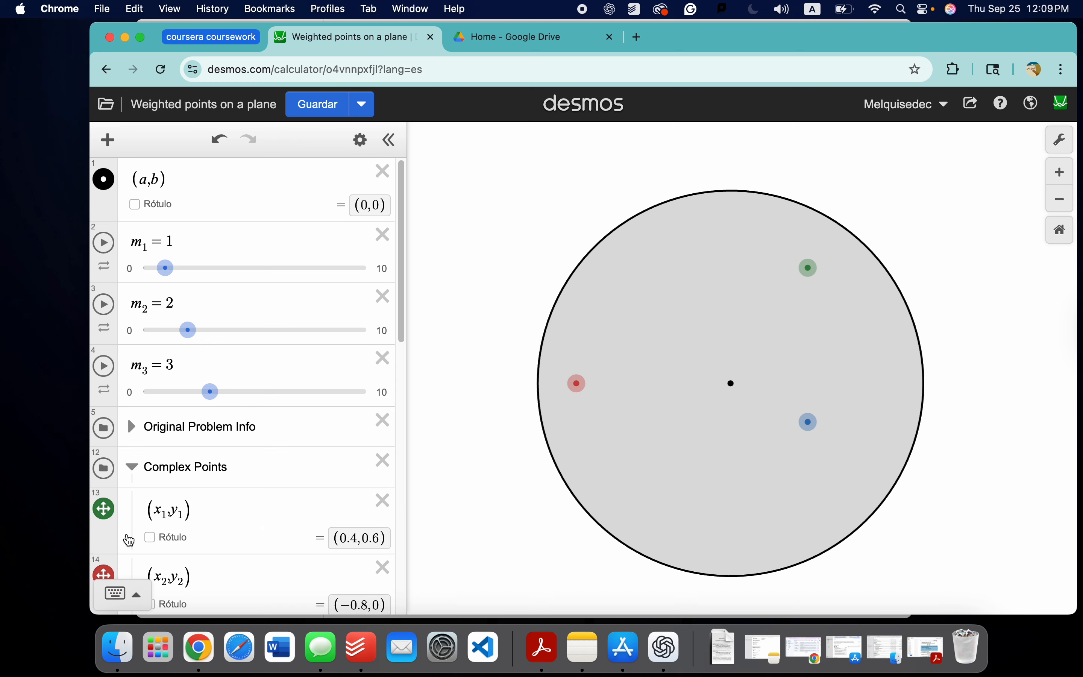
pyautogui.click(113, 511)
pyautogui.click(114, 512)
# Step: Move the green point to about (-0.25, 0.41), the blue point to about (0.486, -0.54), and the green point to about (0.464, 0.258)
pyautogui.moveTo(811, 269); pyautogui.dragTo(683, 308)
pyautogui.moveTo(805, 421); pyautogui.dragTo(837, 495)
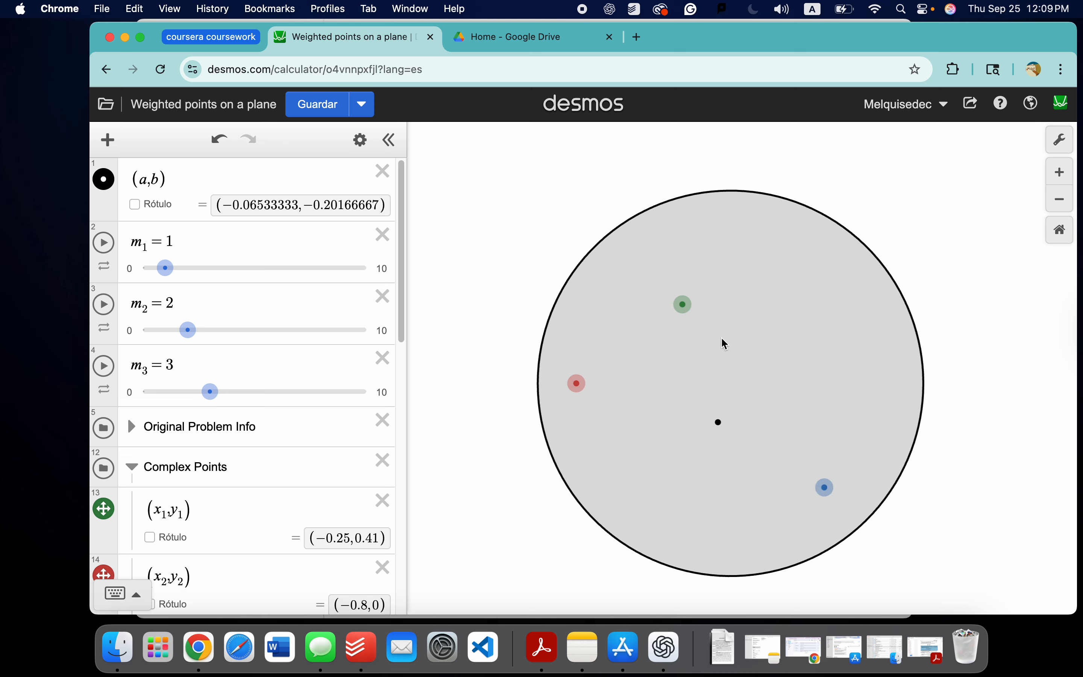
pyautogui.moveTo(683, 305); pyautogui.dragTo(822, 333)
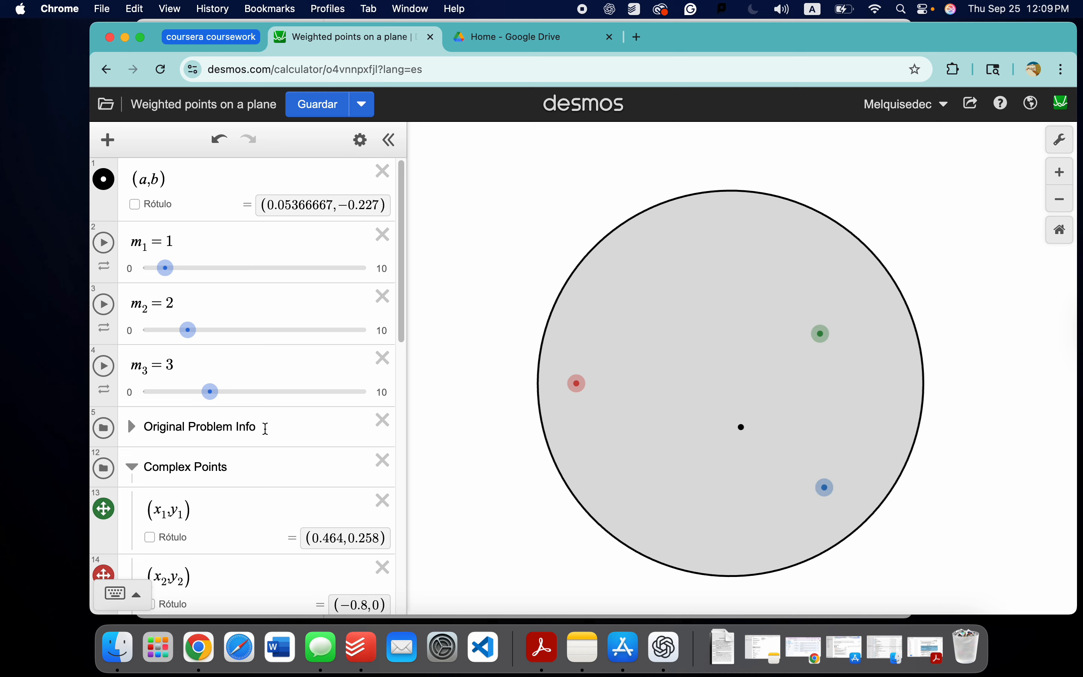
# Step: Move the green point to about (0.444, 0.418) and collapse the Complex Points folder
pyautogui.scroll(-3, 273, 418)
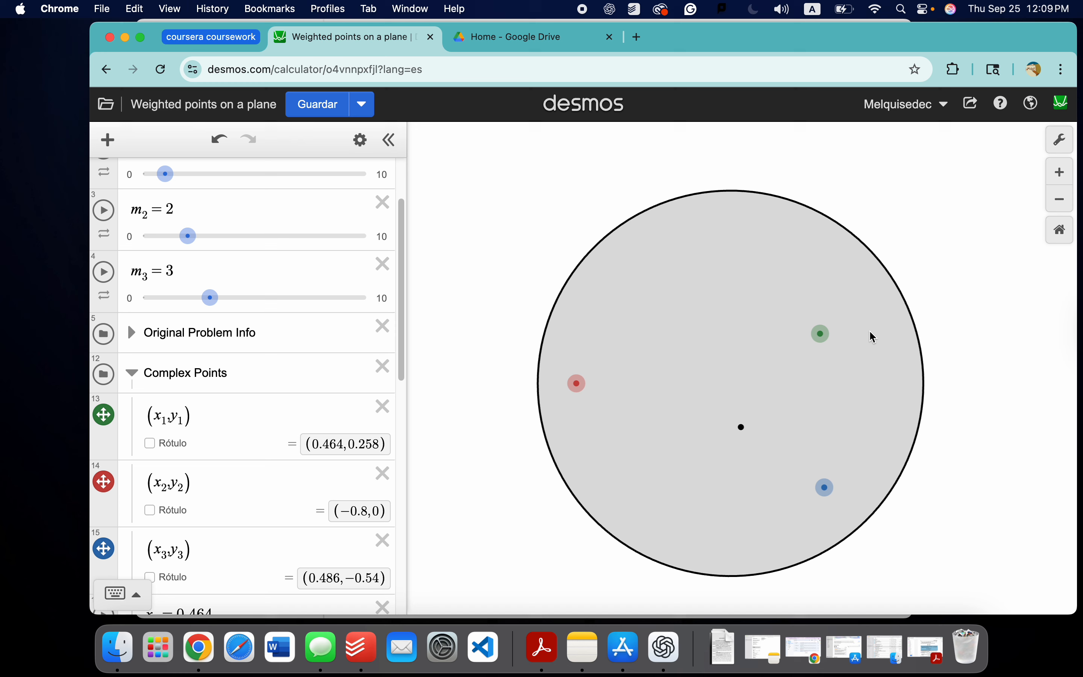
pyautogui.moveTo(818, 343); pyautogui.dragTo(818, 303)
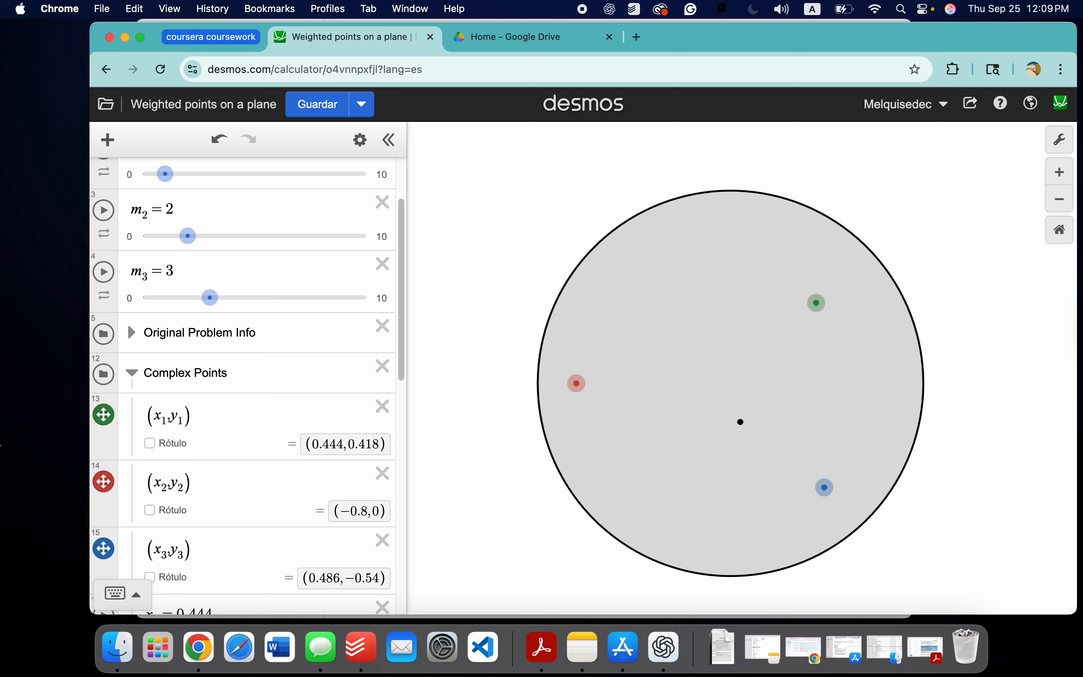
pyautogui.click(131, 373)
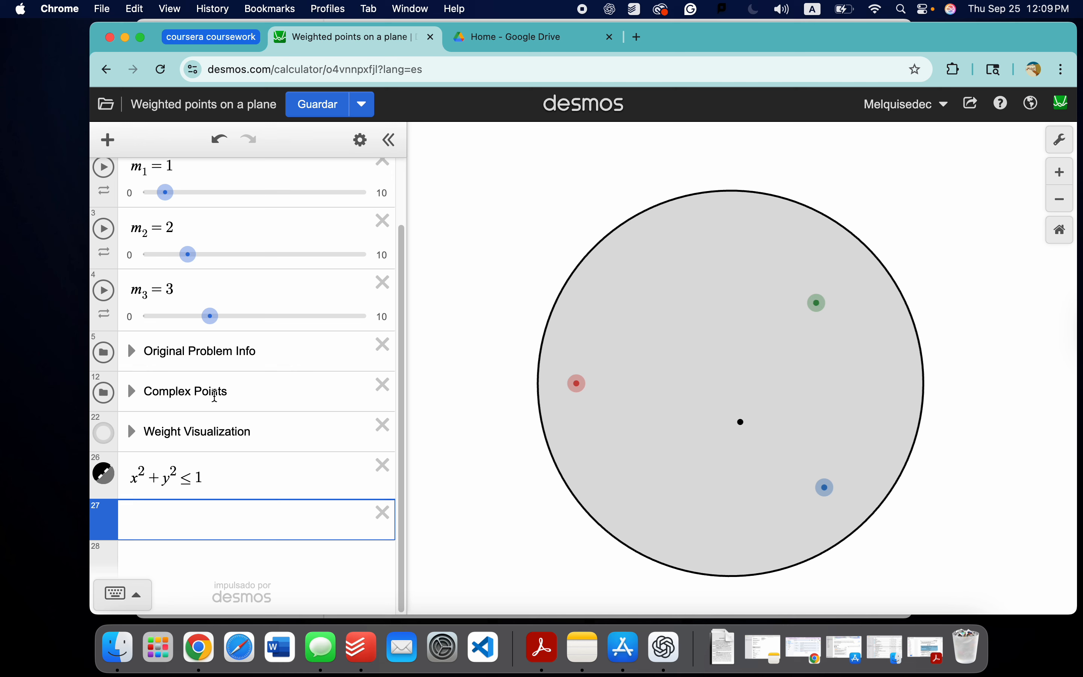
# Step: Move the green point to about (0.51, 0.277) and expand the Complex Points folder
pyautogui.moveTo(831, 302); pyautogui.dragTo(829, 340)
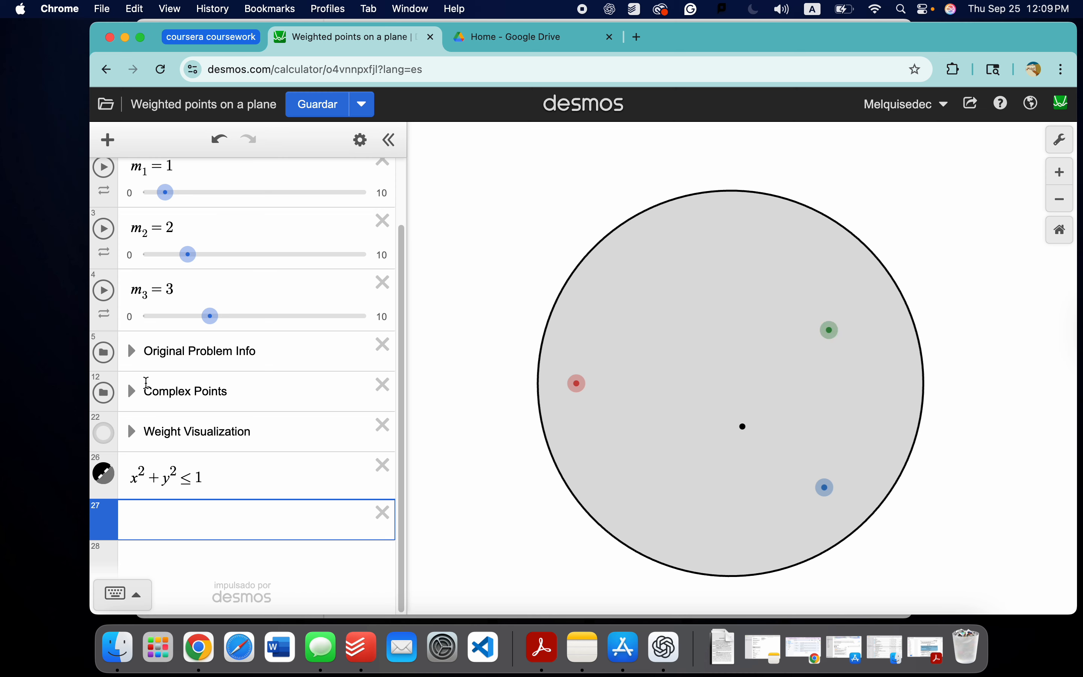
pyautogui.click(132, 391)
pyautogui.scroll(-4, 202, 391)
pyautogui.scroll(-5, 205, 392)
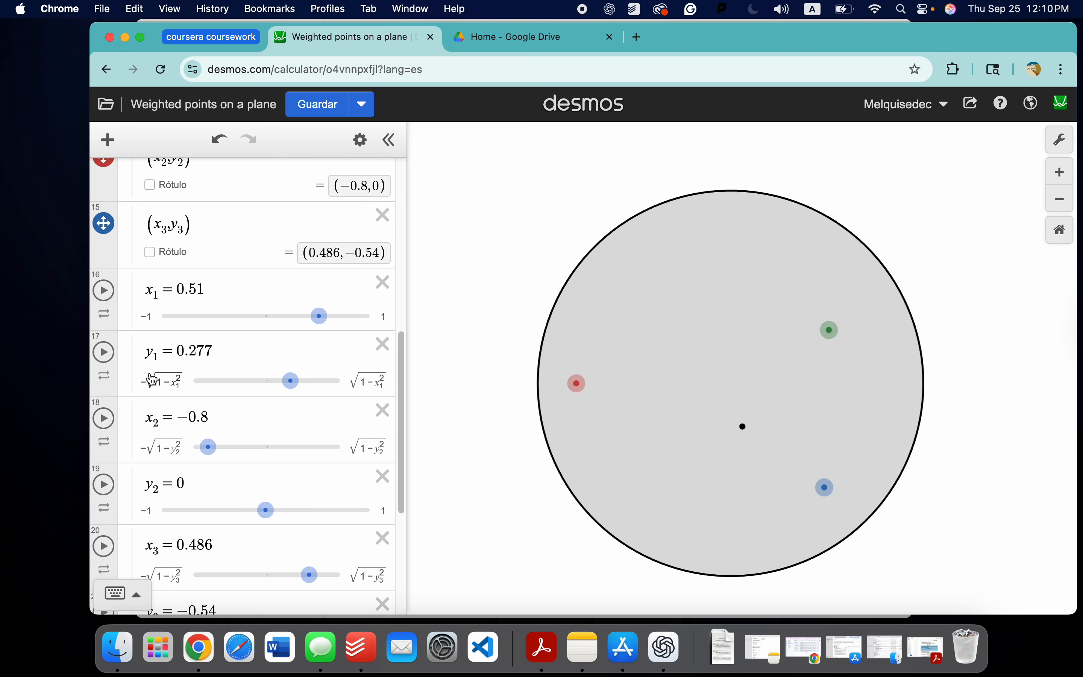
# Step: Examine the lower and upper limits of the y₁ slider, −√(1−x₁²) and √(1−x₁²)
pyautogui.click(366, 376)
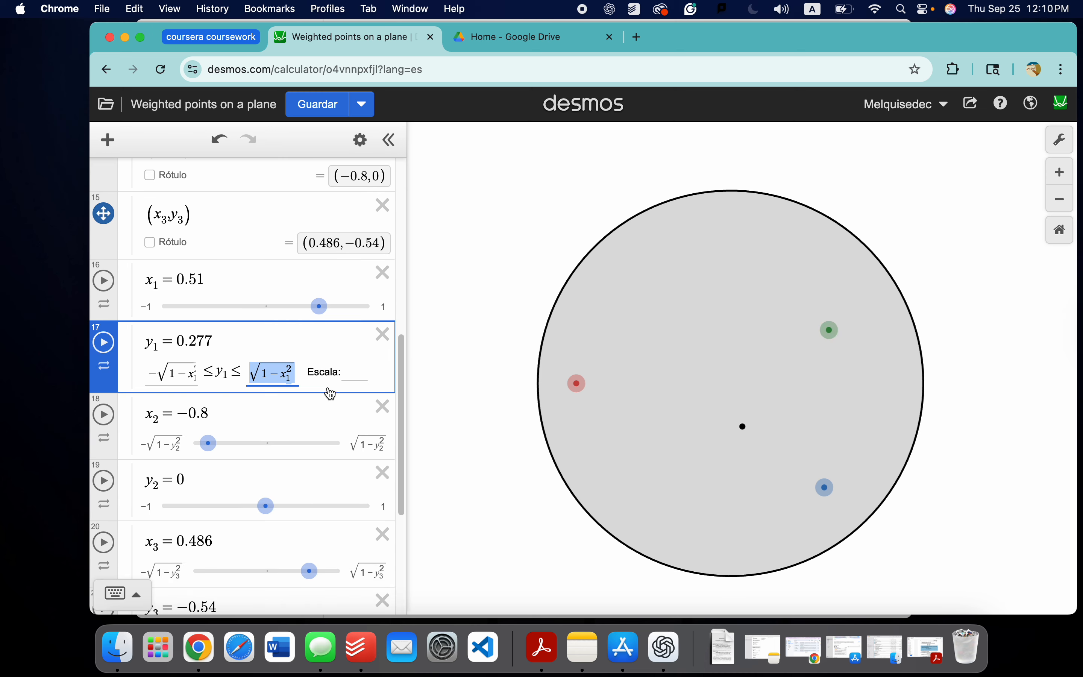
pyautogui.click(255, 410)
pyautogui.click(176, 373)
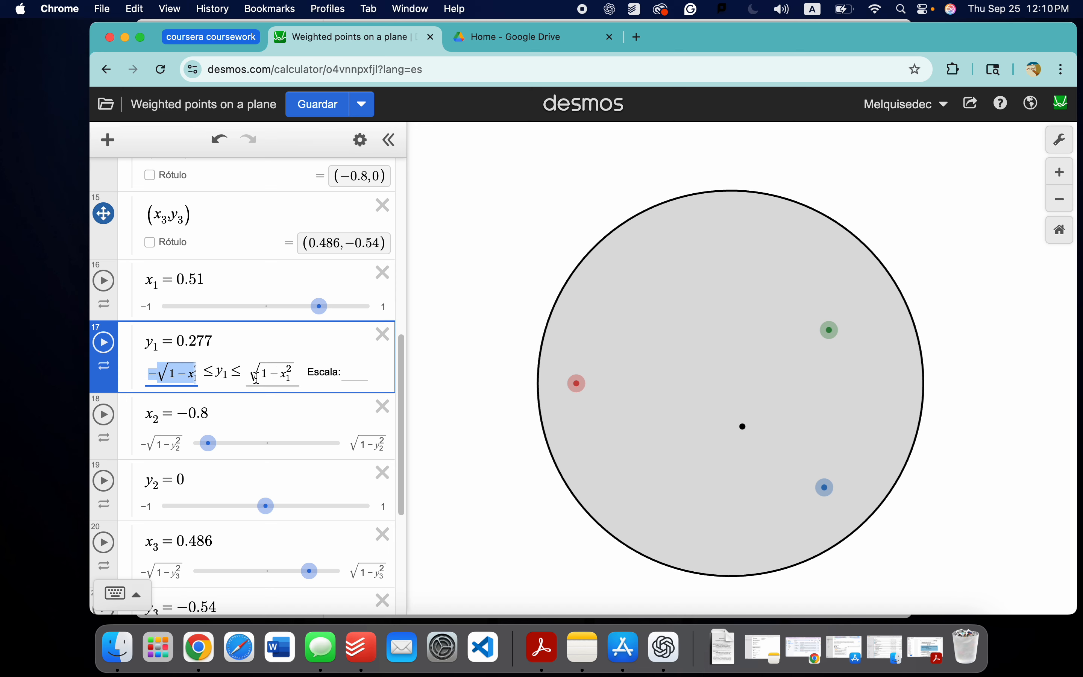
pyautogui.click(264, 374)
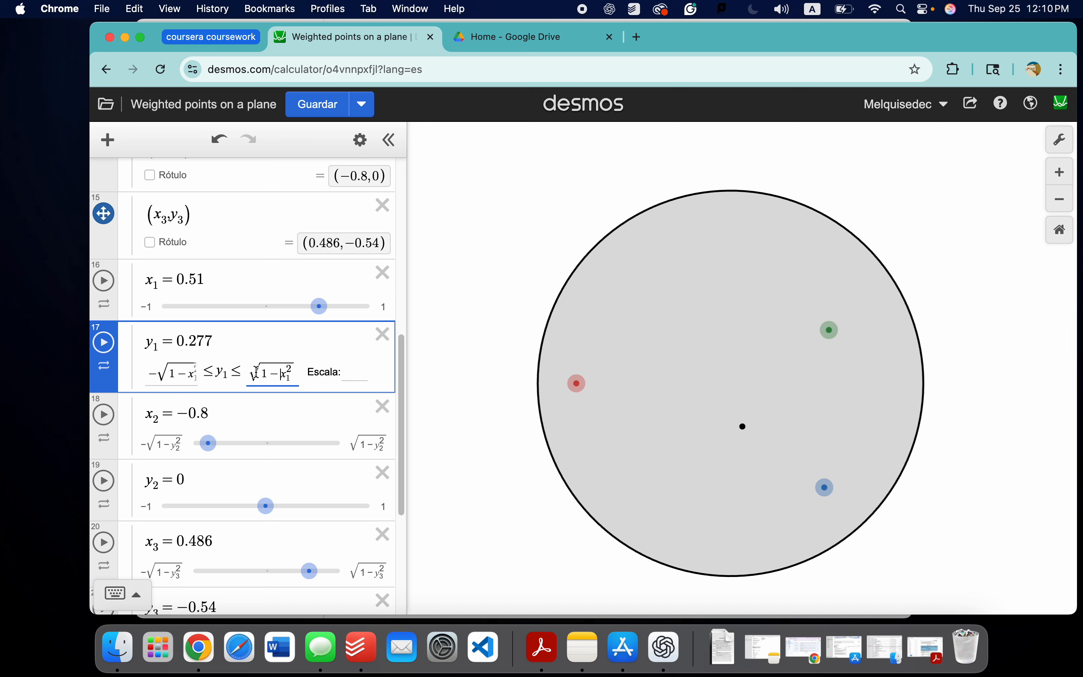
pyautogui.doubleClick(253, 373)
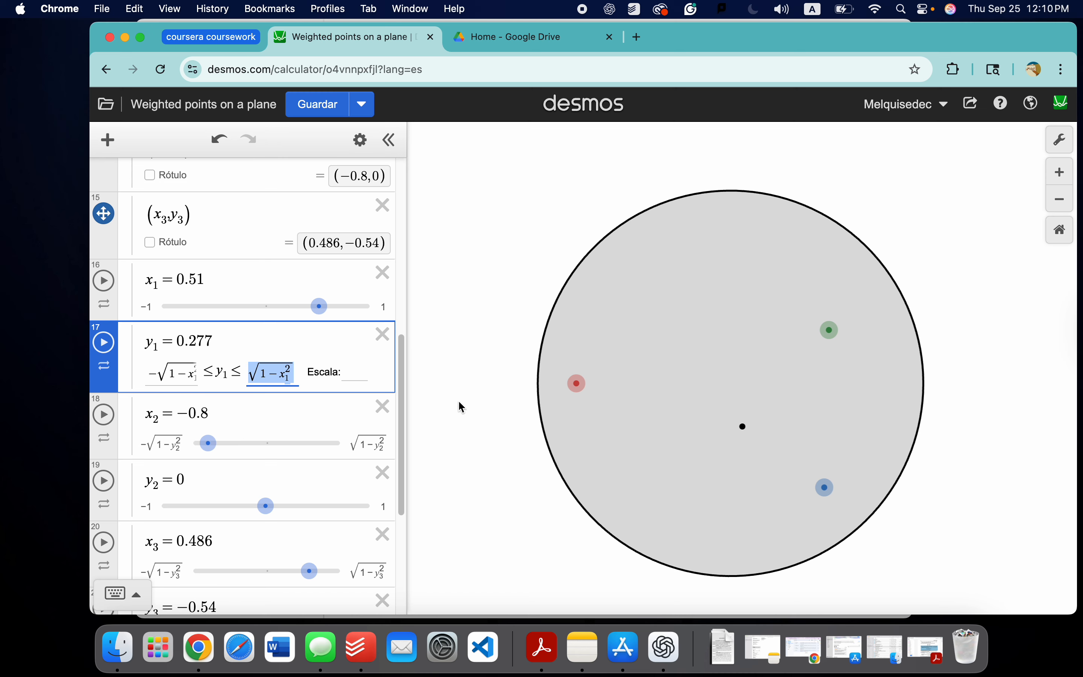
# Step: Move the green point around the disk through about (0.288, 0.72) and (-0.497, 0.857) to about (-0.798, 0.43)
pyautogui.scroll(3, 210, 355)
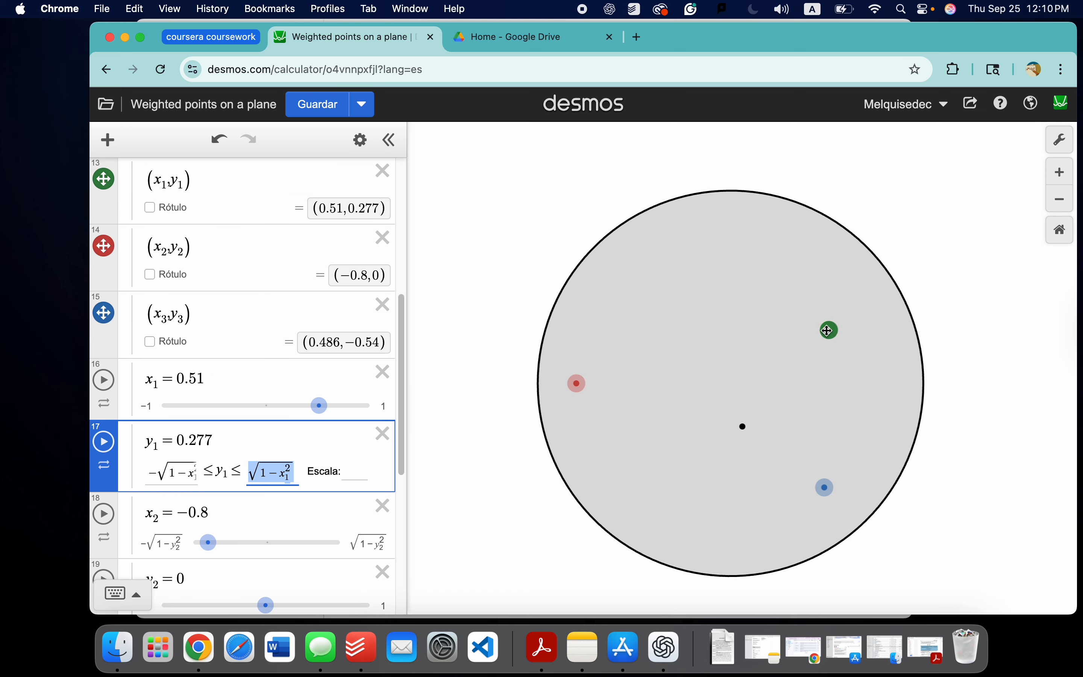
pyautogui.moveTo(831, 330); pyautogui.dragTo(786, 244)
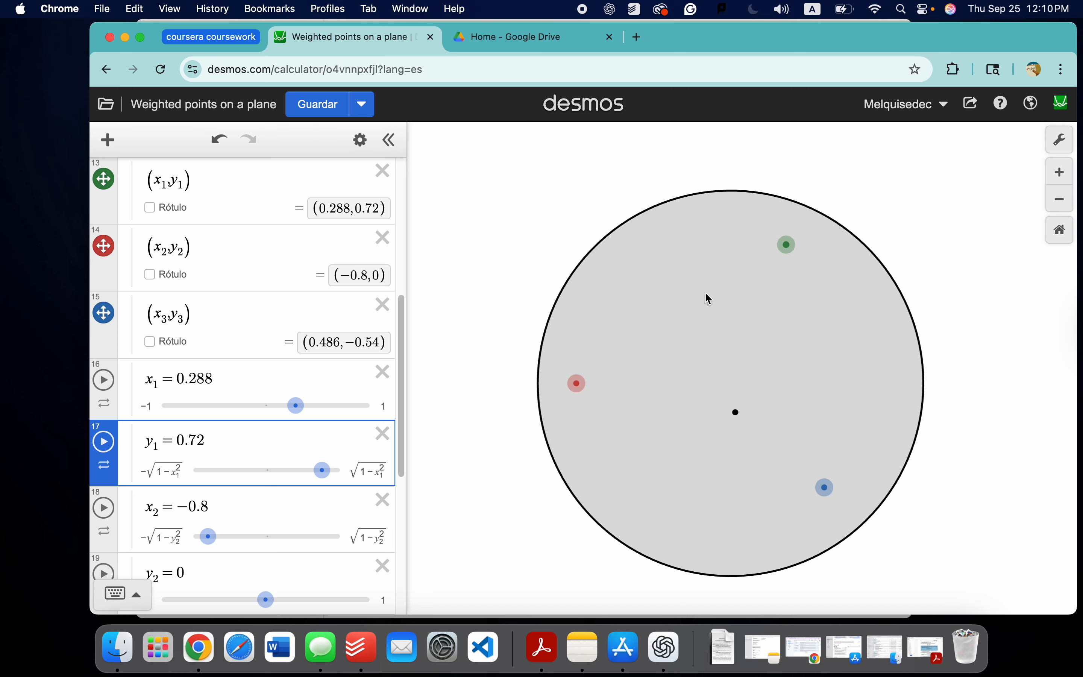
pyautogui.moveTo(784, 246); pyautogui.dragTo(568, 474)
pyautogui.moveTo(555, 445); pyautogui.dragTo(639, 216)
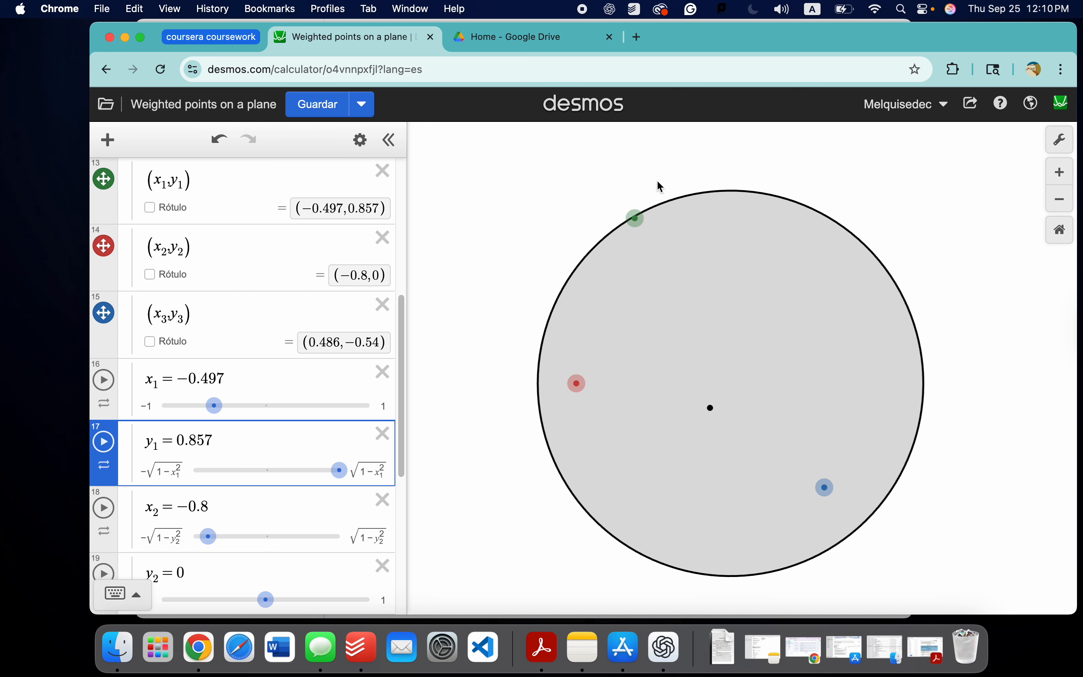
pyautogui.click(632, 218)
pyautogui.moveTo(636, 218); pyautogui.dragTo(578, 301)
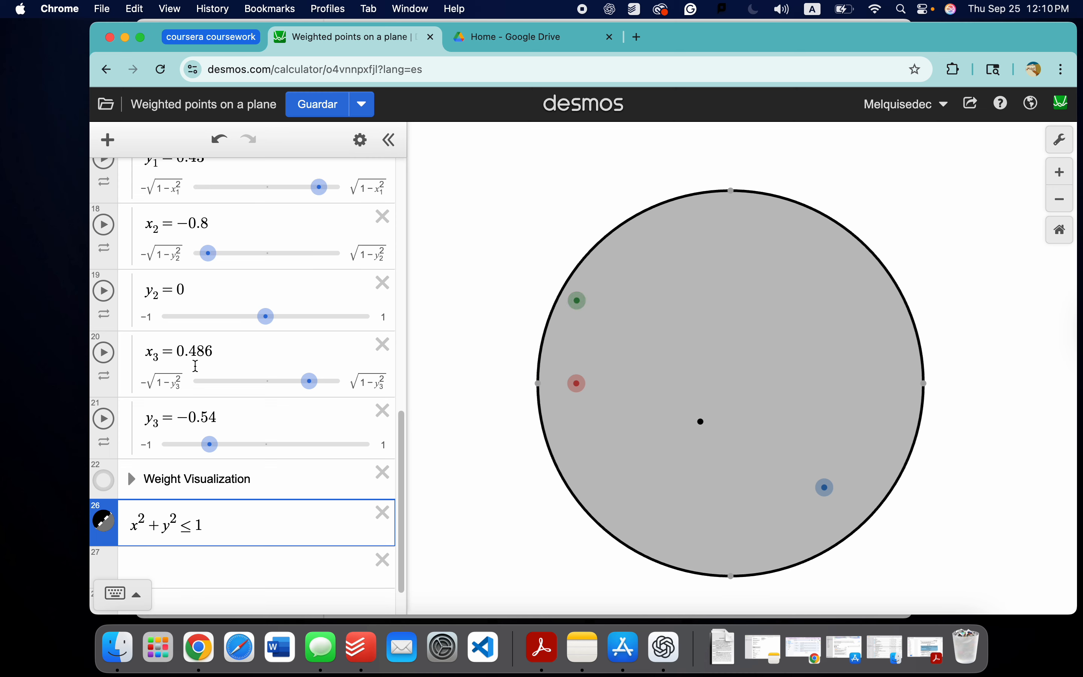
# Step: Show the coordinates of the unit circle's leftmost point and move the green point onto it at (-1, 0)
pyautogui.scroll(5, 196, 366)
pyautogui.click(540, 383)
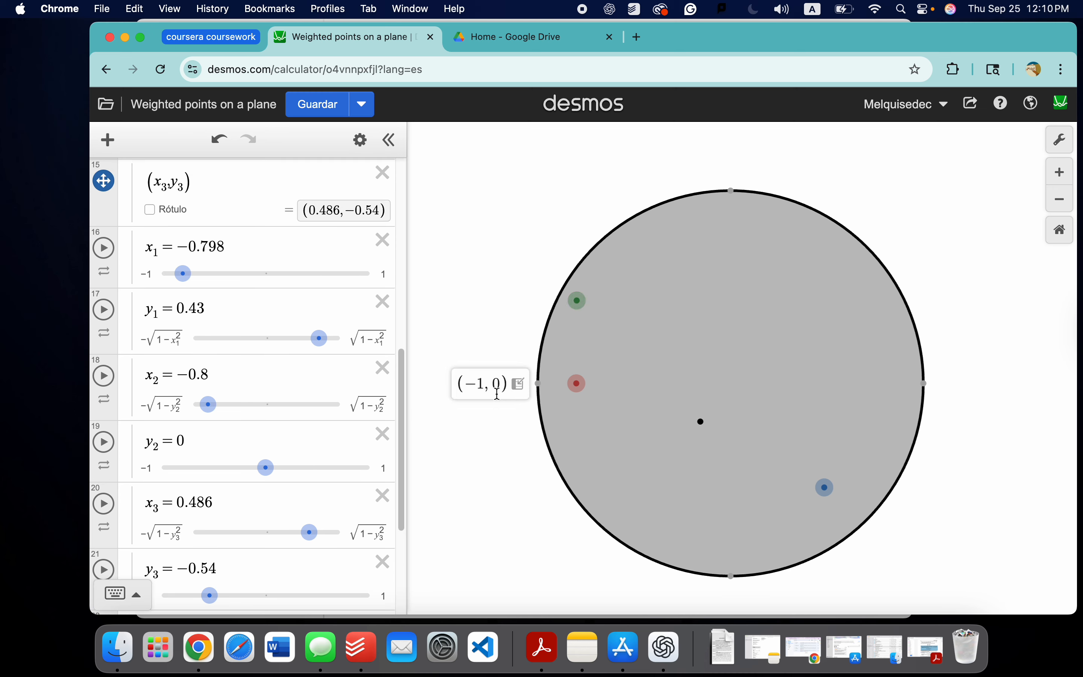
pyautogui.scroll(2, 247, 382)
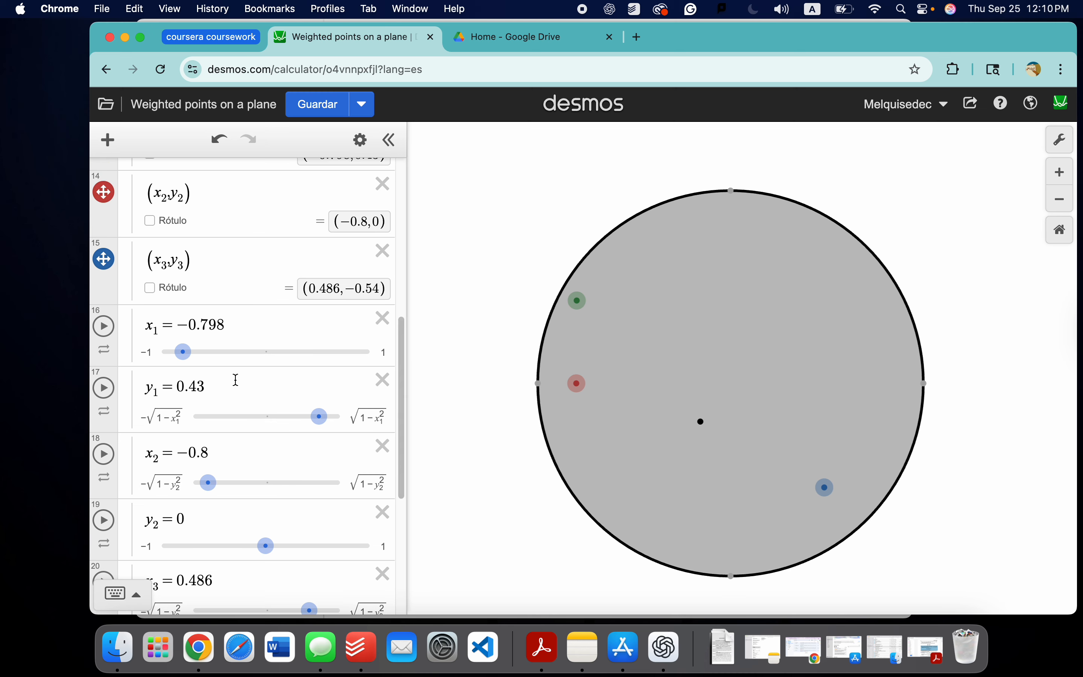
pyautogui.moveTo(571, 300); pyautogui.dragTo(534, 388)
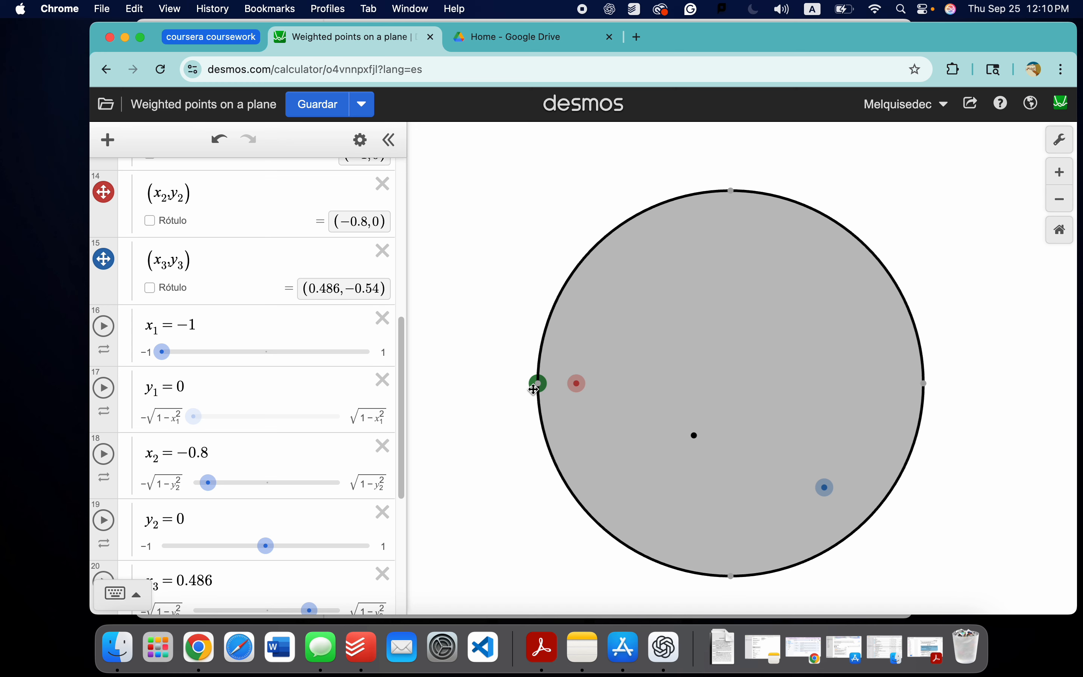
# Step: Clear both limits of the x₁ slider and move the green point to about (-0.95, -0.016)
pyautogui.click(144, 353)
pyautogui.press('BackSpace')
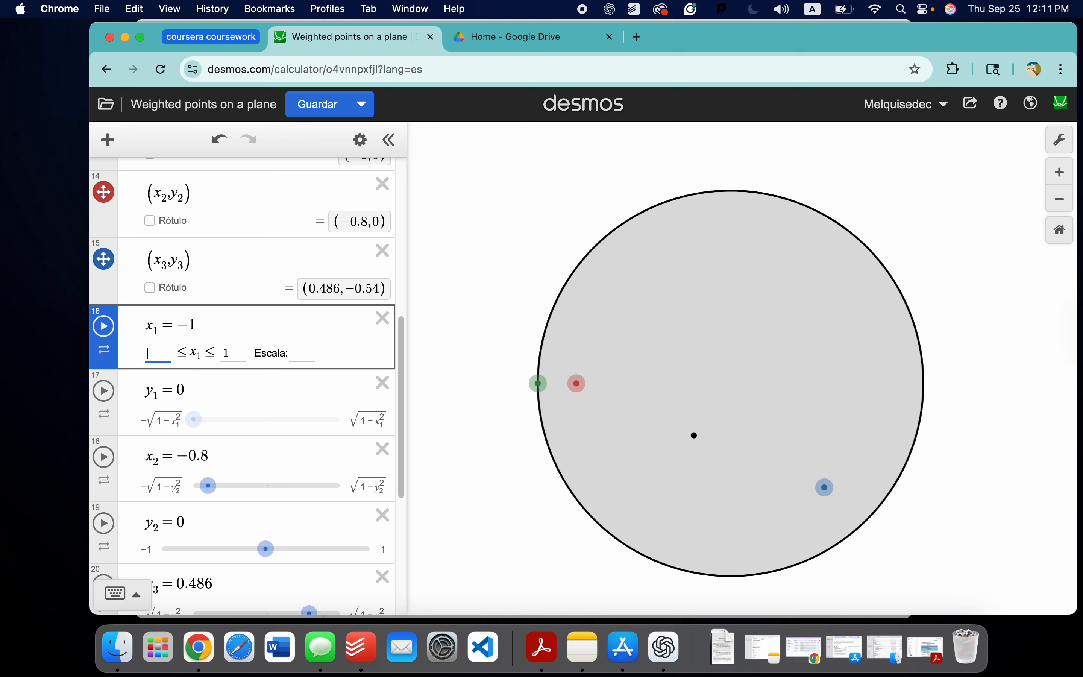
pyautogui.click(232, 353)
pyautogui.click(529, 308)
pyautogui.moveTo(545, 390)
pyautogui.mouseDown()
pyautogui.moveTo(526, 391)
pyautogui.moveTo(496, 366)
pyautogui.moveTo(506, 343)
pyautogui.moveTo(447, 383)
pyautogui.moveTo(565, 391)
pyautogui.moveTo(500, 389)
pyautogui.moveTo(559, 385)
pyautogui.moveTo(506, 385)
pyautogui.moveTo(547, 386)
pyautogui.mouseUp()
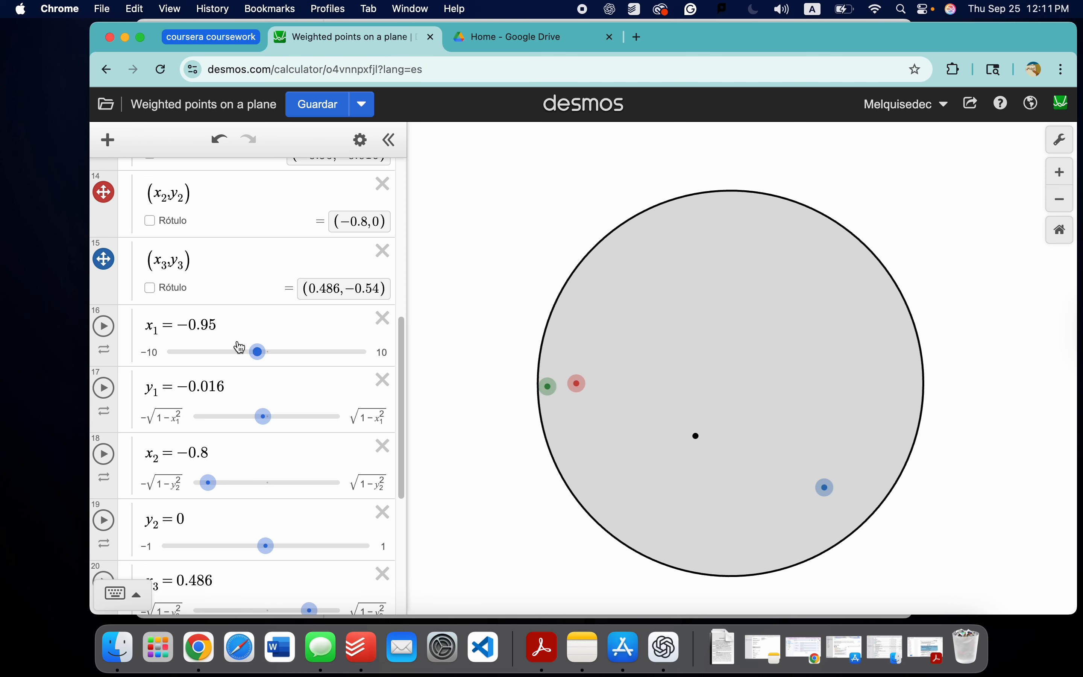
# Step: Set the lower limit of the x₁ slider to −√(1−y₂²)
pyautogui.click(231, 331)
pyautogui.click(157, 353)
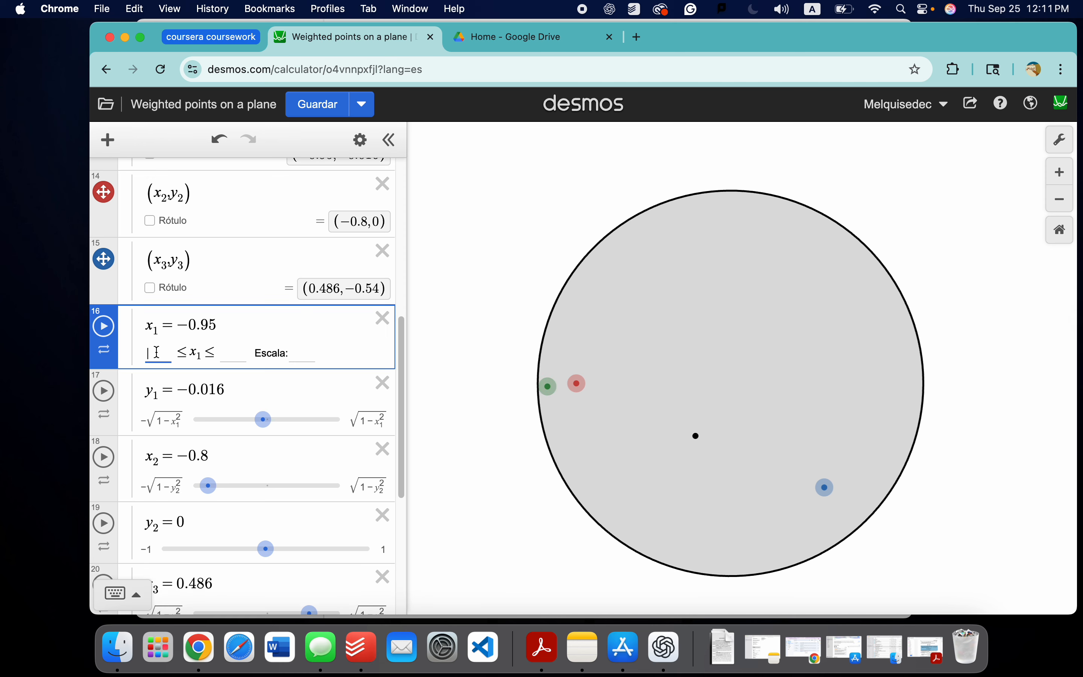
pyautogui.write('-')
pyautogui.write('sqrt1-')
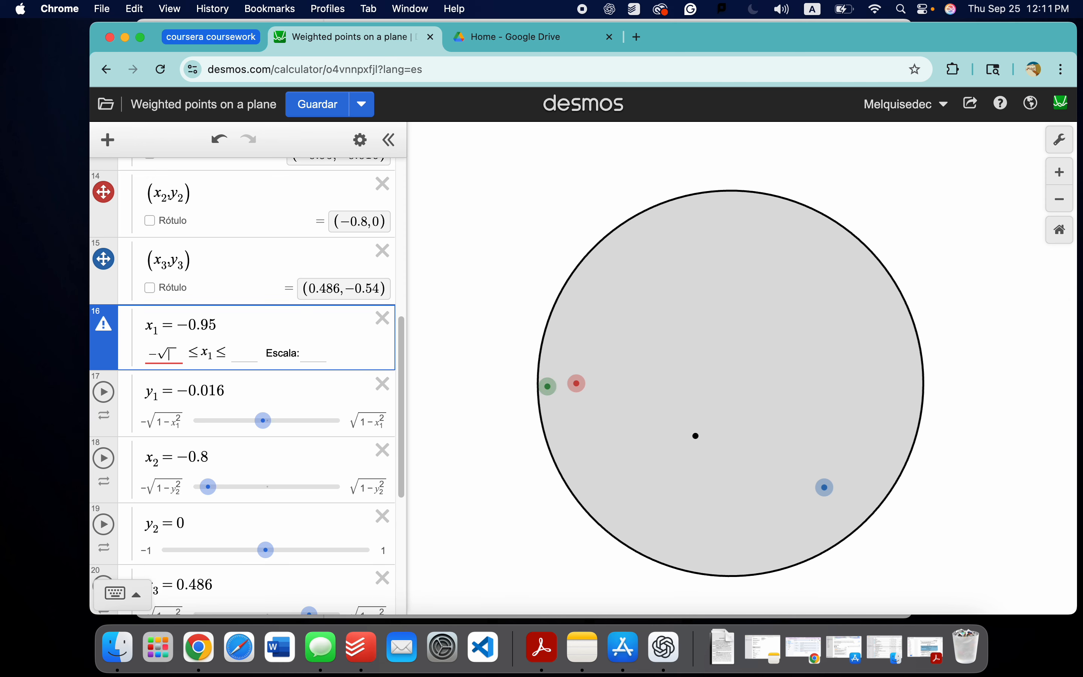
pyautogui.write('y_2^2')
pyautogui.press('XF86MonBrightnessDown')
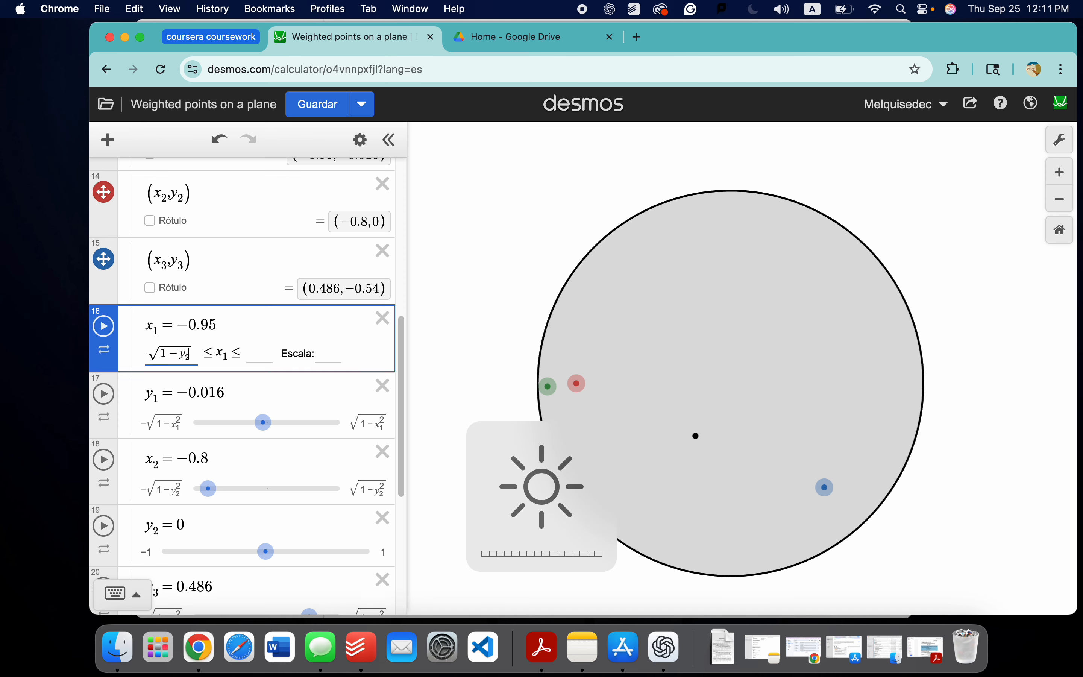
pyautogui.write('^22')
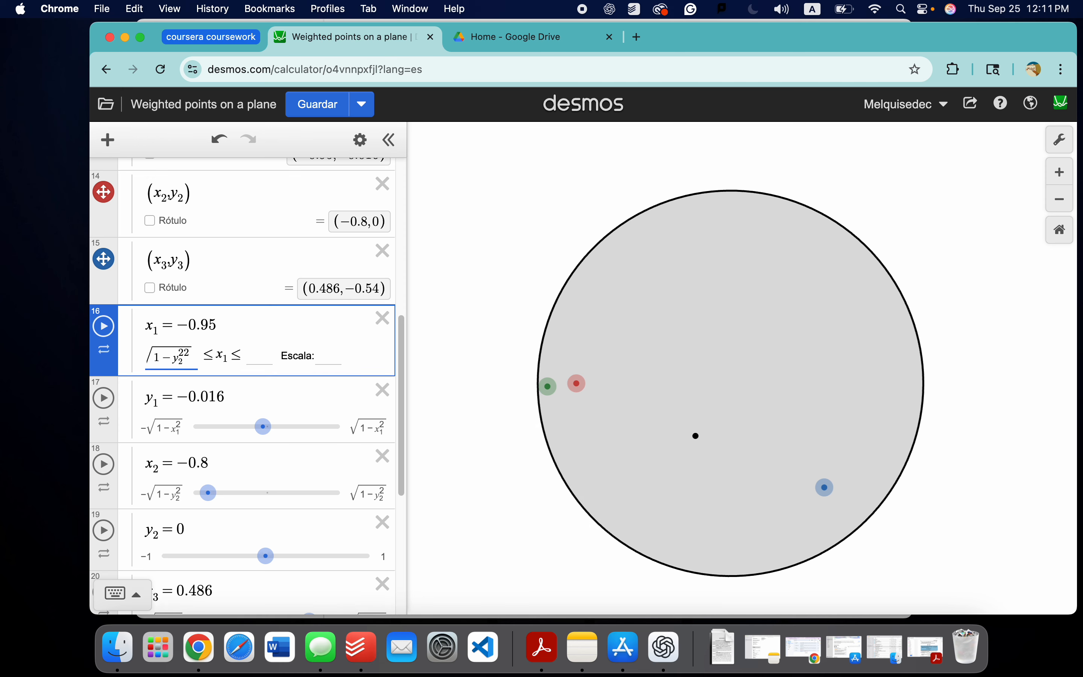
pyautogui.press('BackSpace')
# Step: Try to limit the x₁ slider to between −√(1−y₁²) and √(1−y₁²), correcting the lower limit's subscript to 1
pyautogui.click(249, 349)
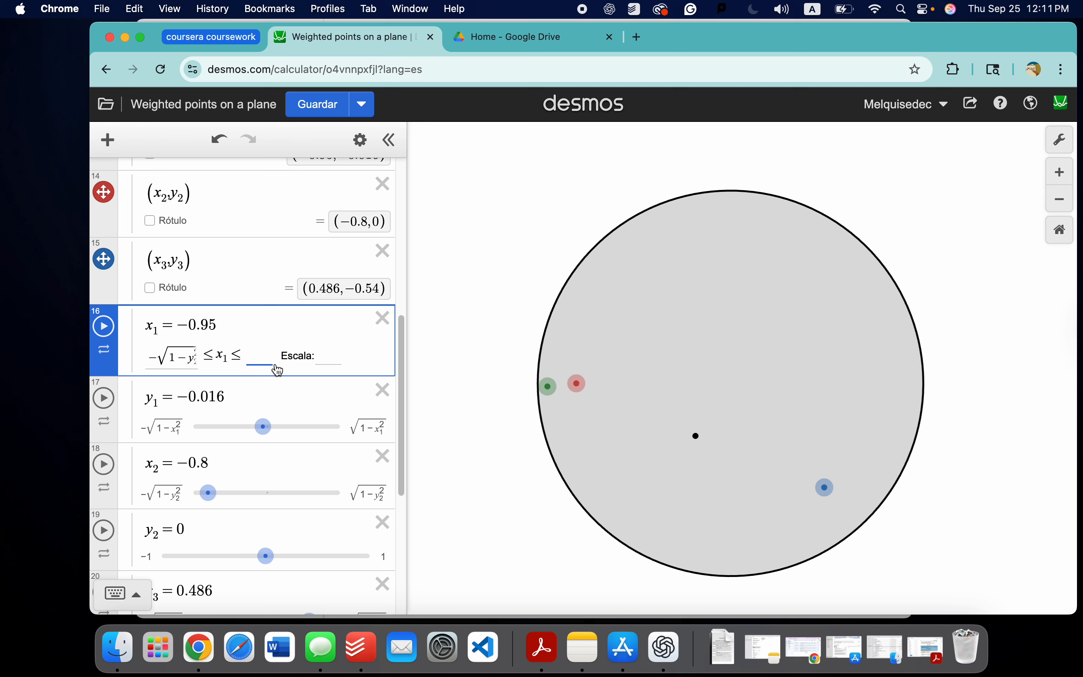
pyautogui.write('sqrt')
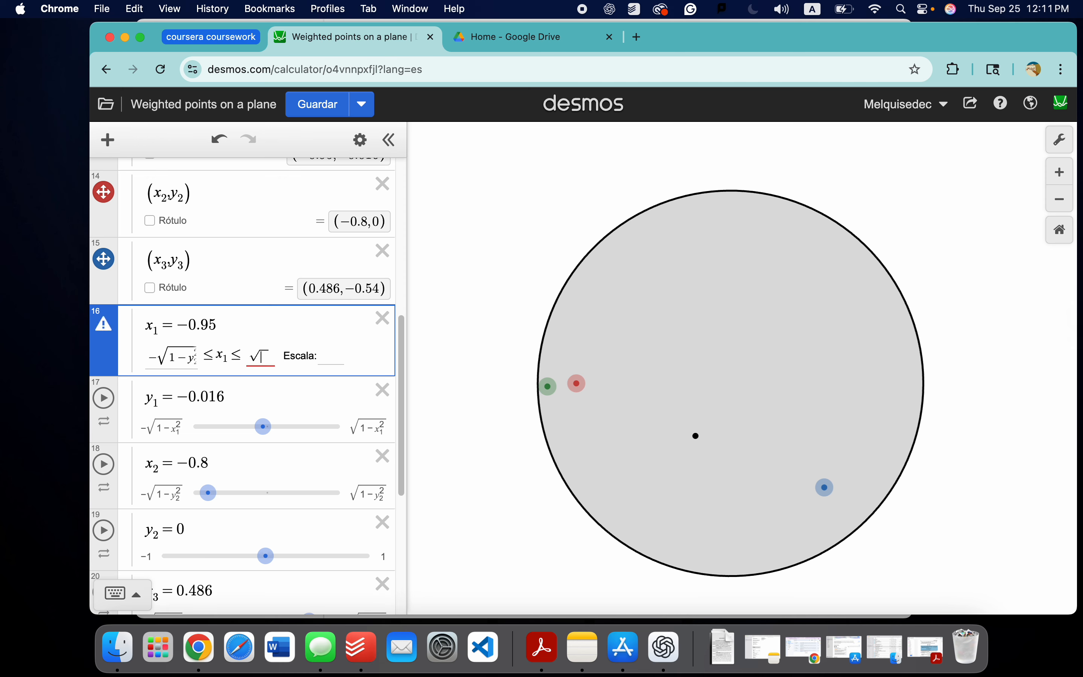
pyautogui.write('1-')
pyautogui.write('y')
pyautogui.click(191, 363)
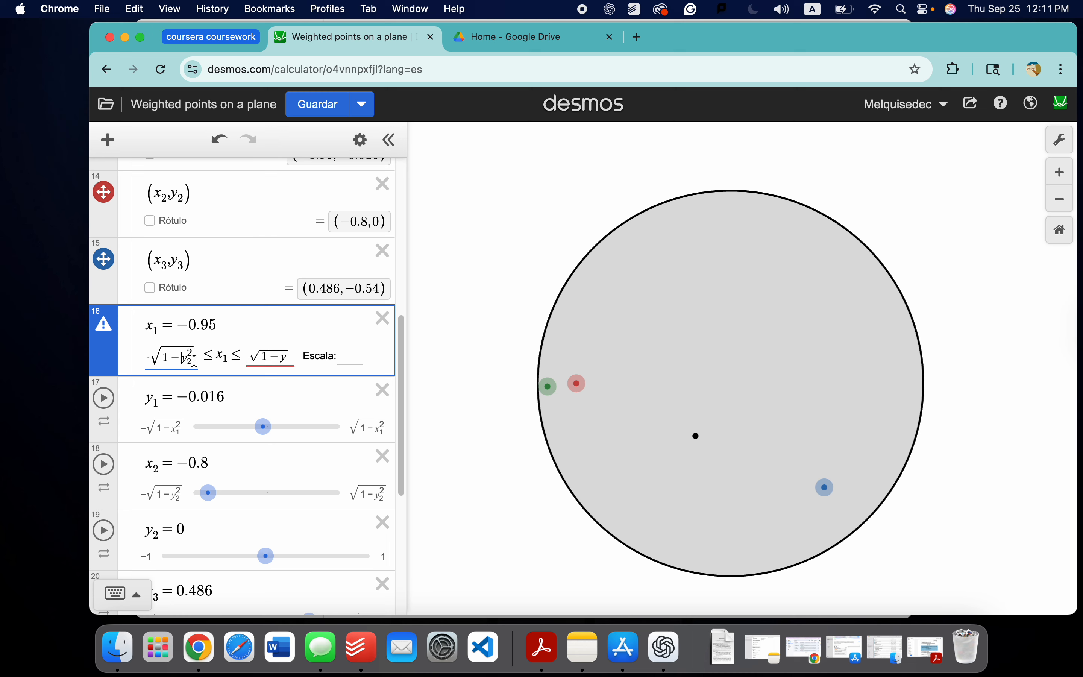
pyautogui.click(188, 362)
pyautogui.write('1')
pyautogui.click(287, 343)
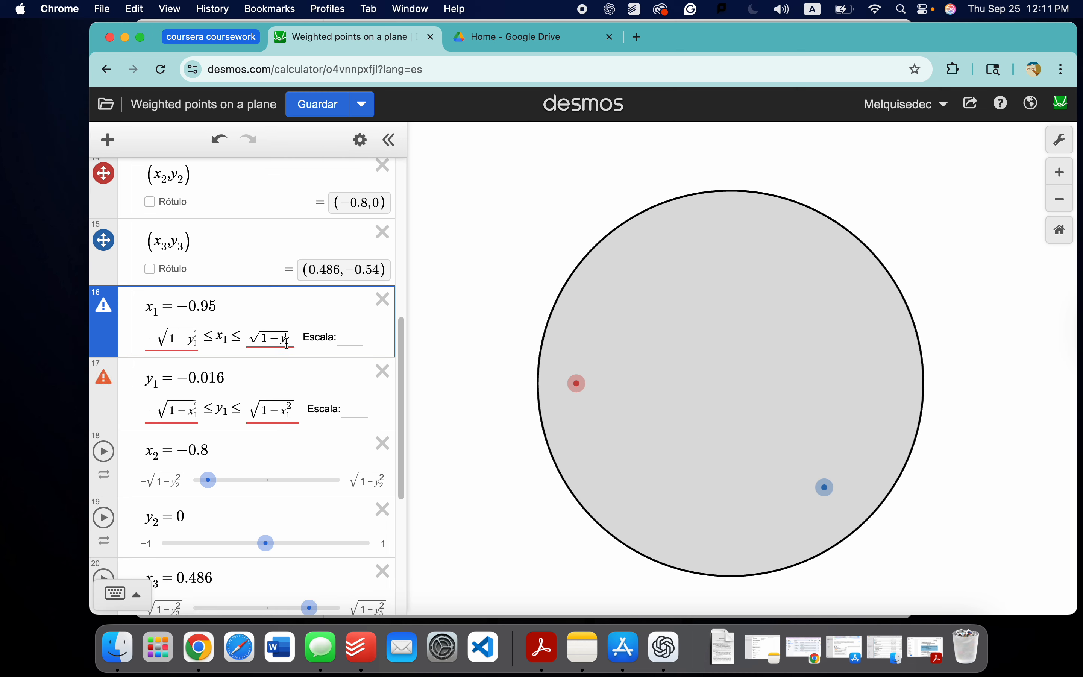
pyautogui.write('1')
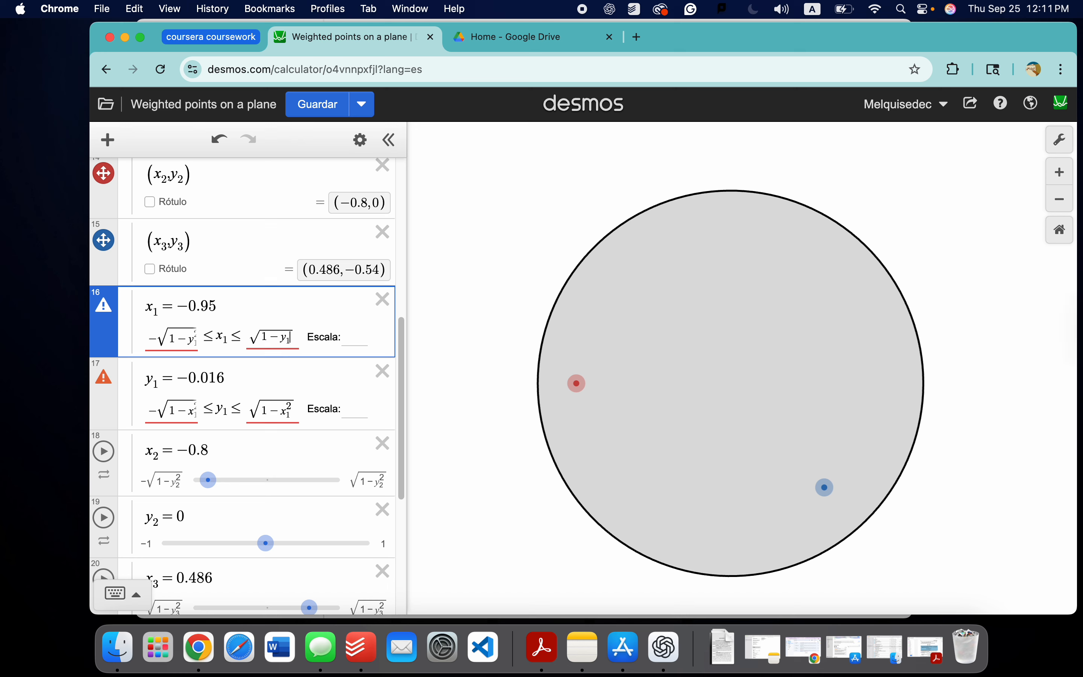
pyautogui.write('^2')
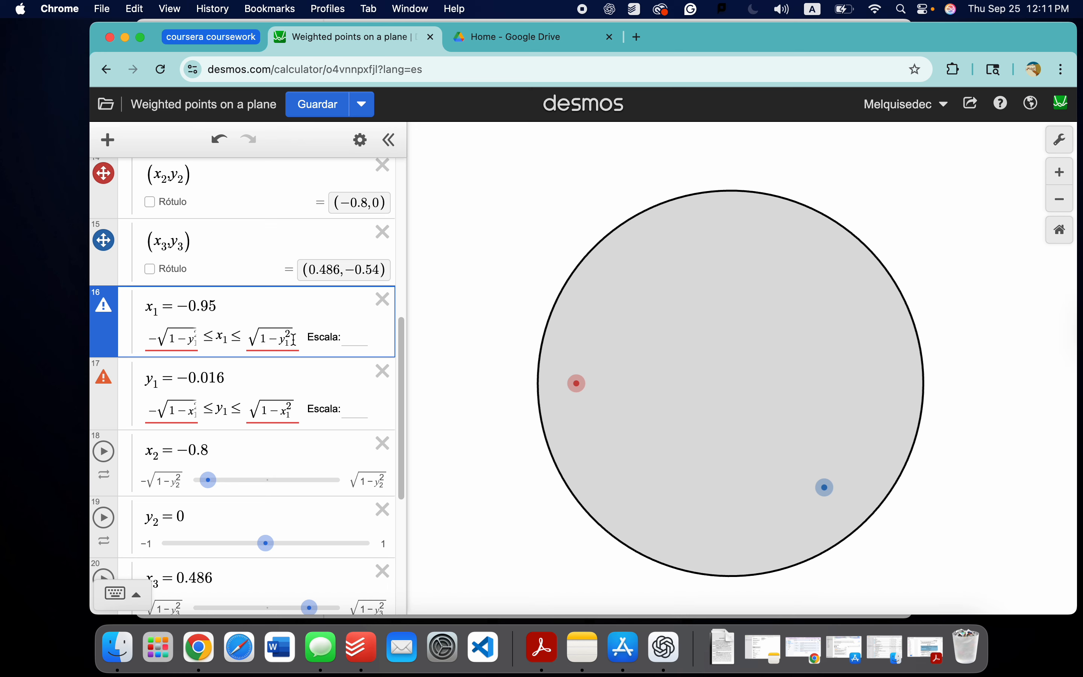
# Step: Remove both square-root limits from the x₁ slider and move the green point to about (-0.367, 0.7)
pyautogui.moveTo(293, 338); pyautogui.dragTo(240, 338)
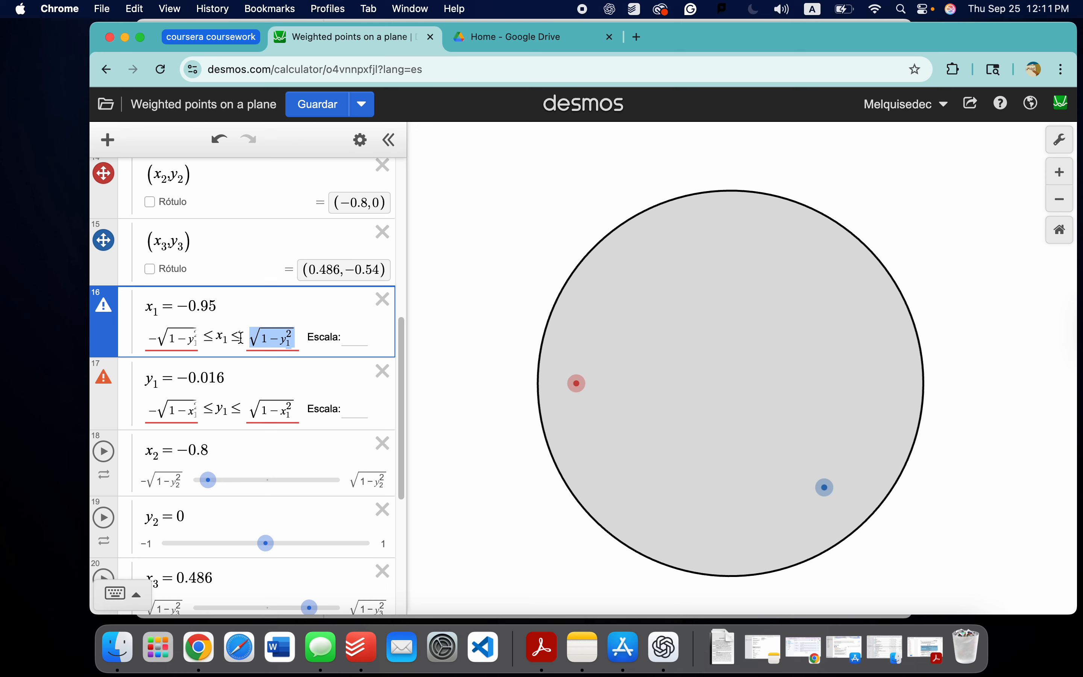
pyautogui.press('BackSpace')
pyautogui.press('Left')
pyautogui.press('Left')
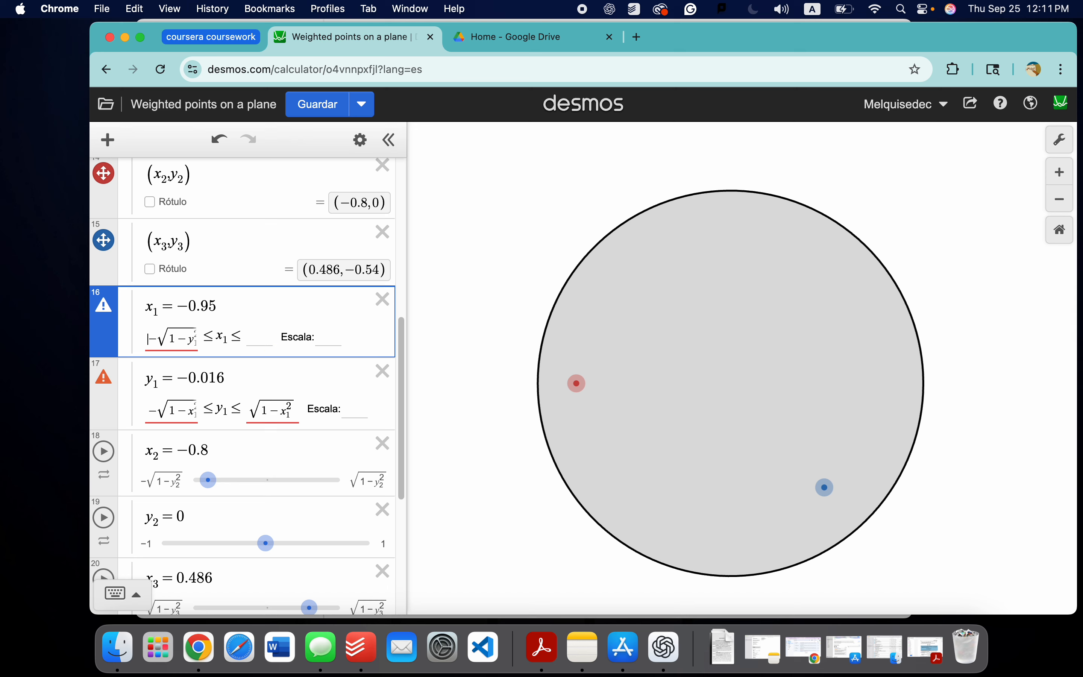
pyautogui.press('Down')
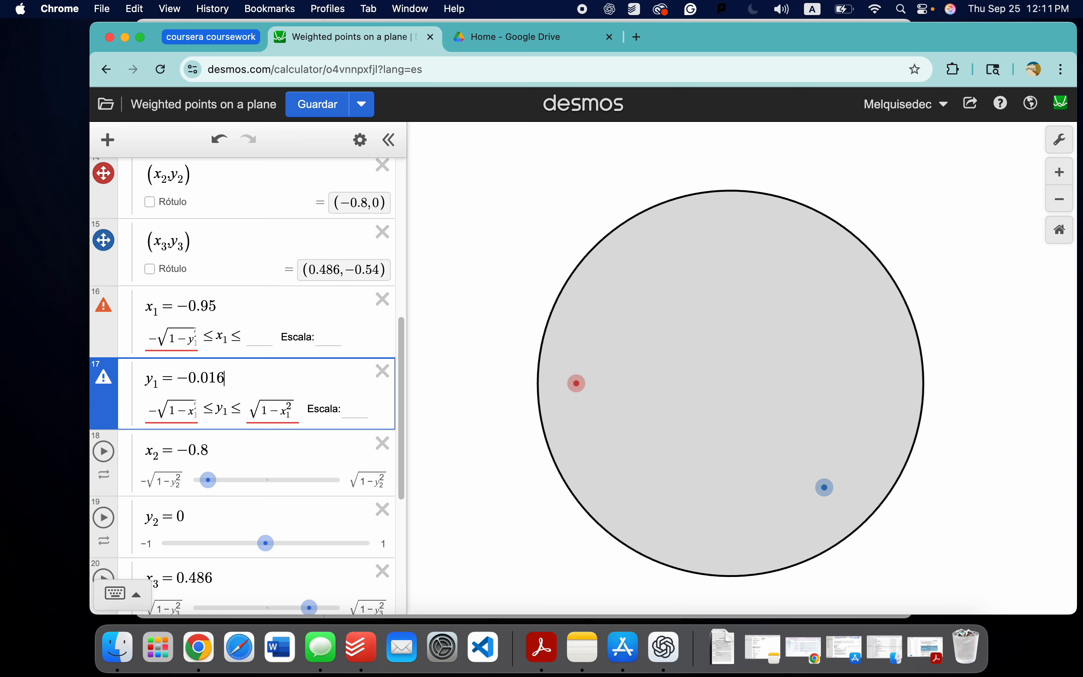
pyautogui.click(184, 339)
pyautogui.moveTo(108, 317)
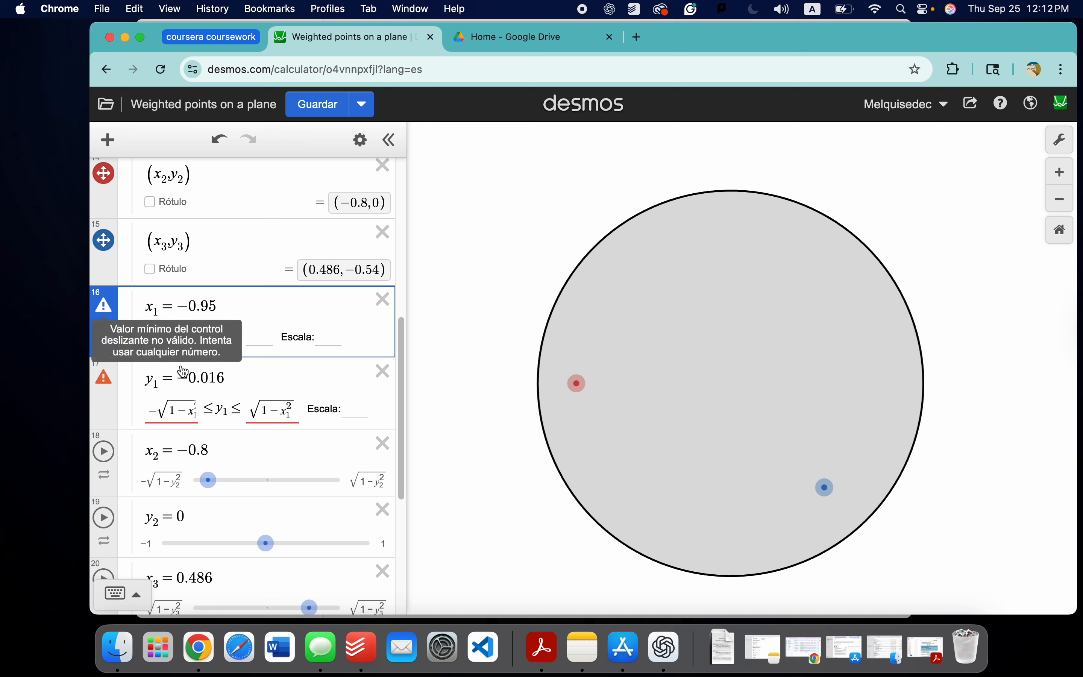
pyautogui.moveTo(191, 334); pyautogui.dragTo(186, 335)
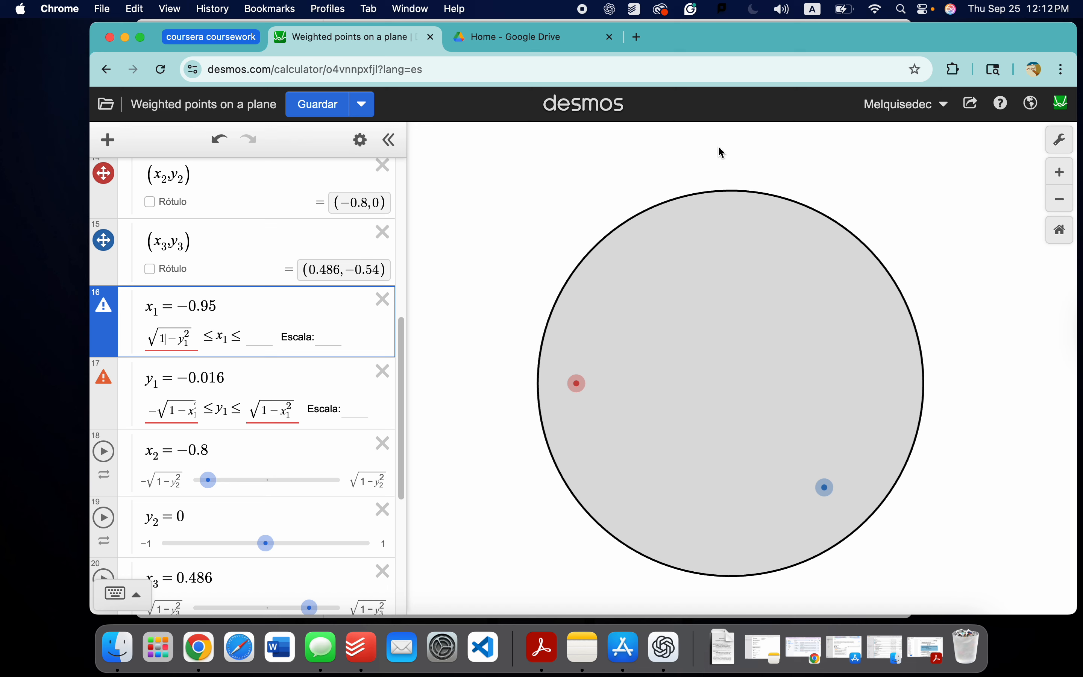
pyautogui.press('BackSpace')
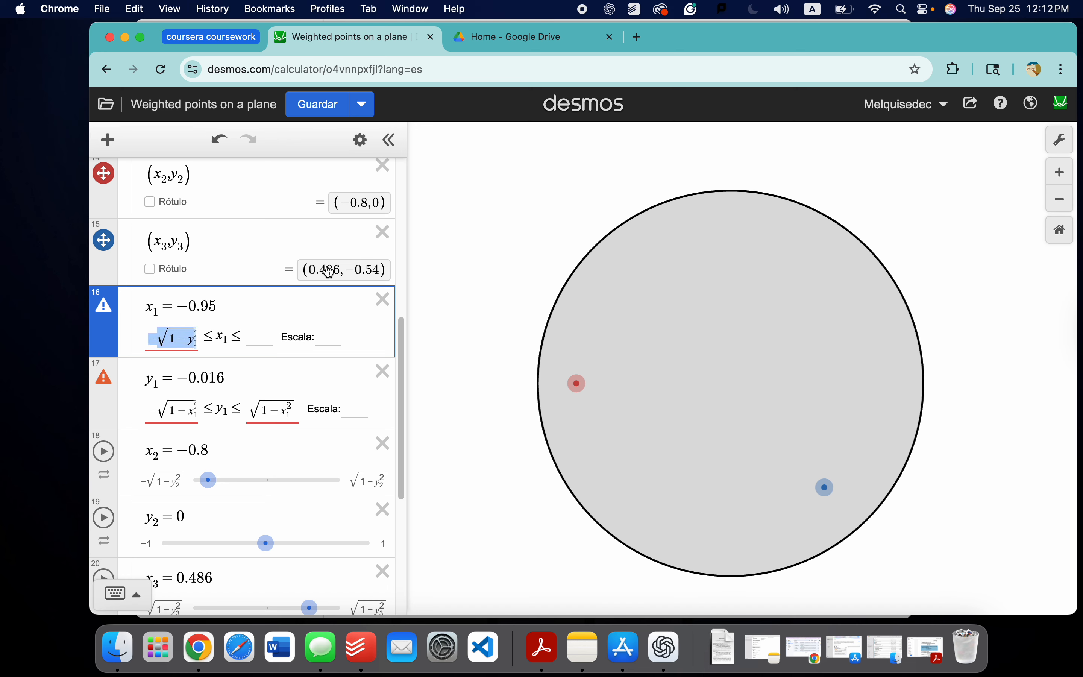
pyautogui.press('BackSpace')
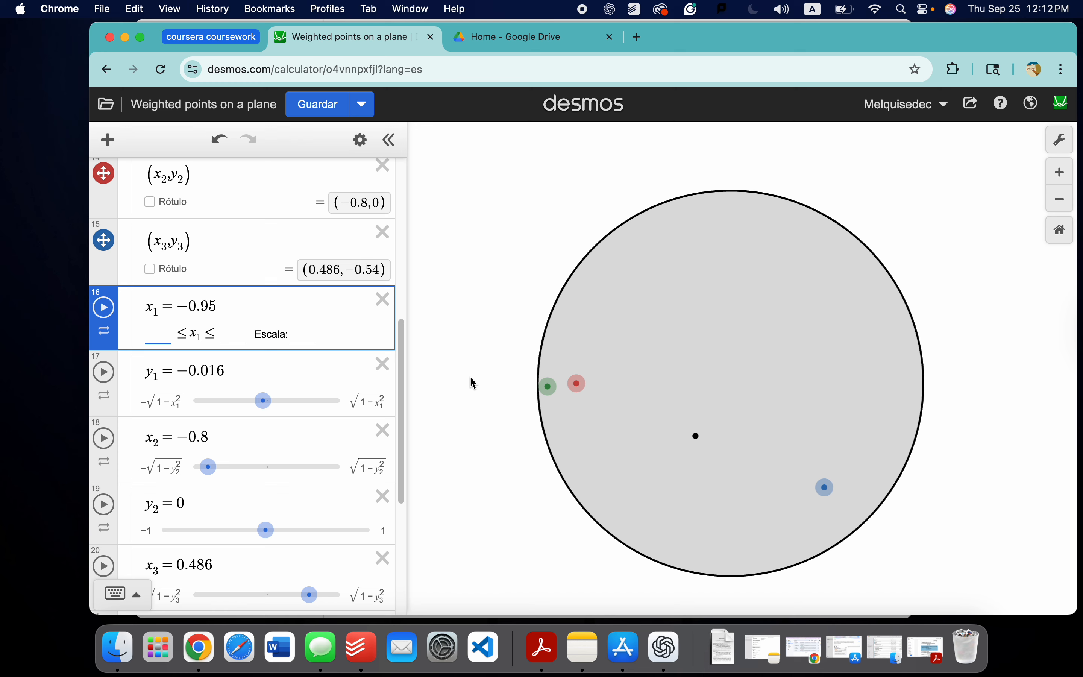
pyautogui.moveTo(556, 385); pyautogui.dragTo(660, 248)
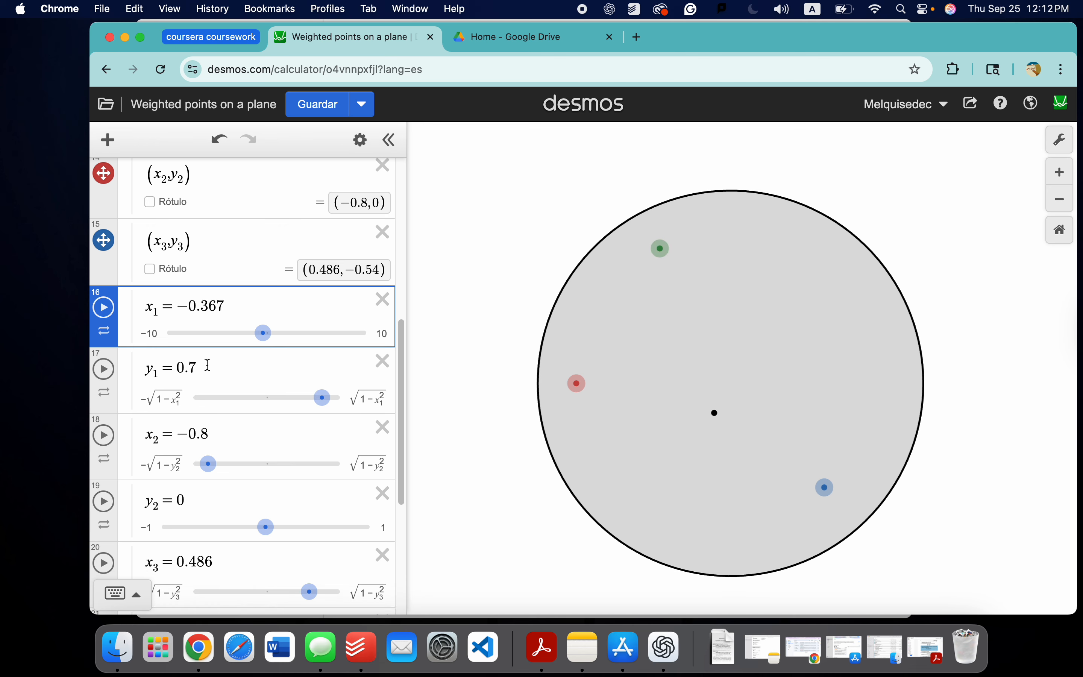
# Step: Set the x₁ slider's limits to -1 and 1, and move the green point to (-1, 0)
pyautogui.click(172, 328)
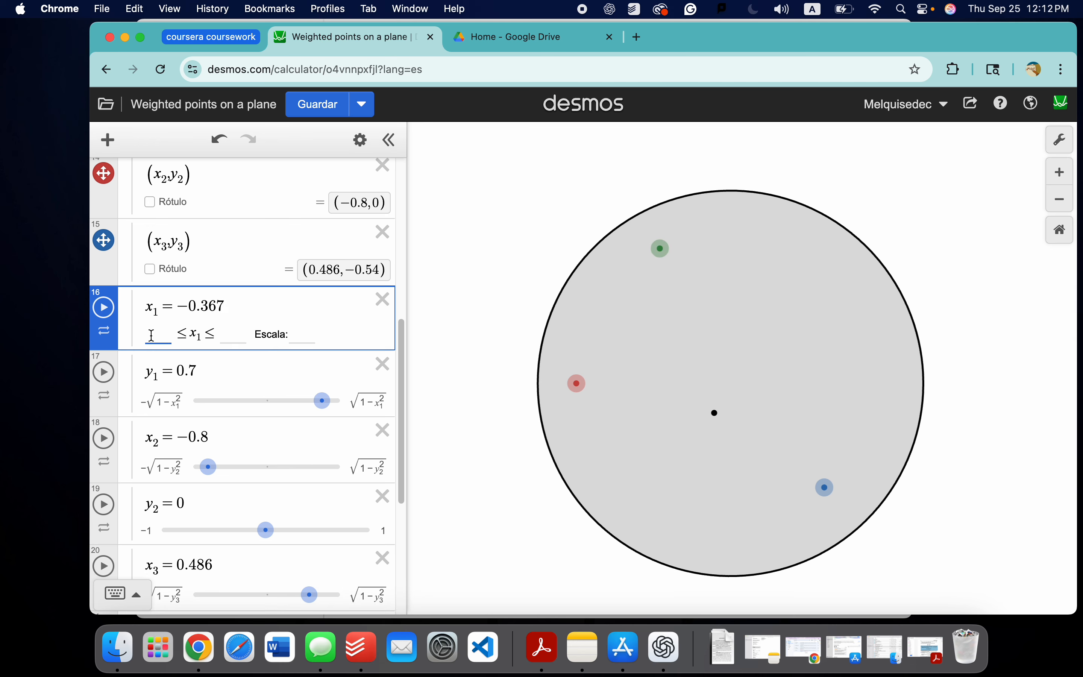
pyautogui.write('-1')
pyautogui.click(232, 336)
pyautogui.write('1')
pyautogui.moveTo(646, 244); pyautogui.dragTo(496, 394)
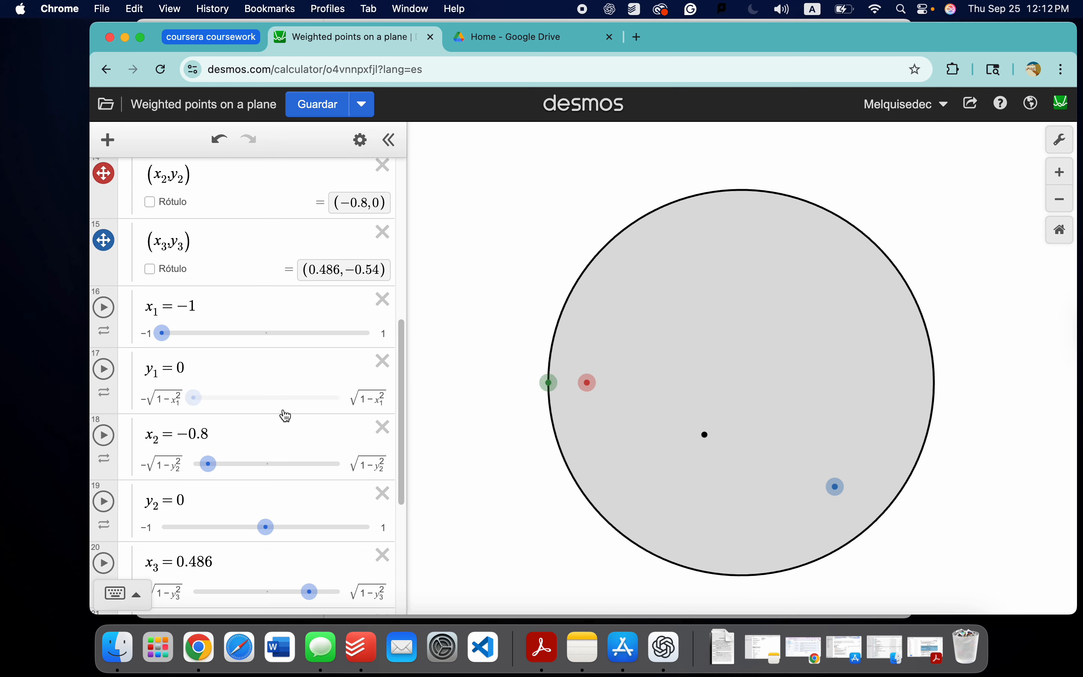
# Step: Move the green point to about (-0.547, -0.246) and the red point to about (-0.446, 0.15) inside the disk
pyautogui.scroll(5, 216, 401)
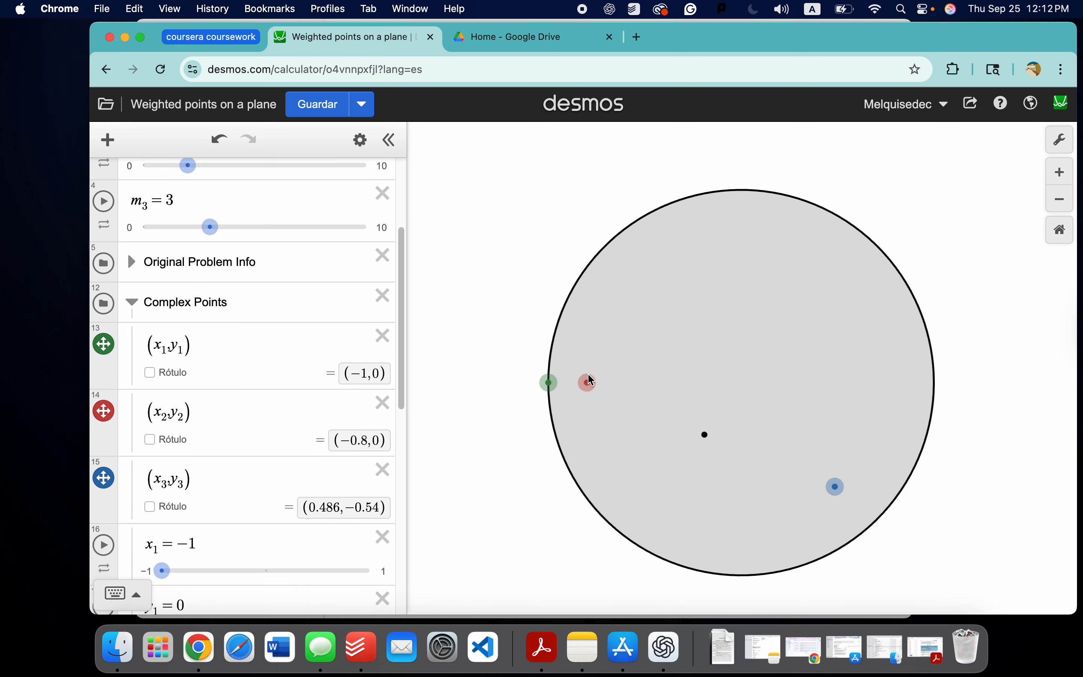
pyautogui.moveTo(591, 381); pyautogui.dragTo(700, 343)
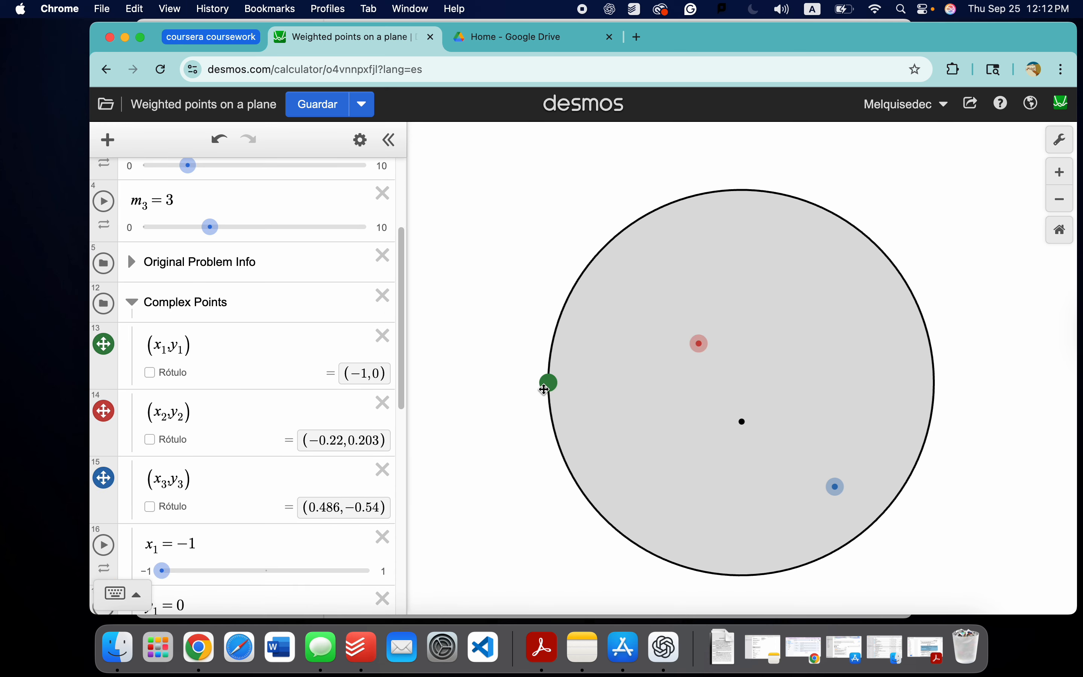
pyautogui.moveTo(545, 389); pyautogui.dragTo(633, 433)
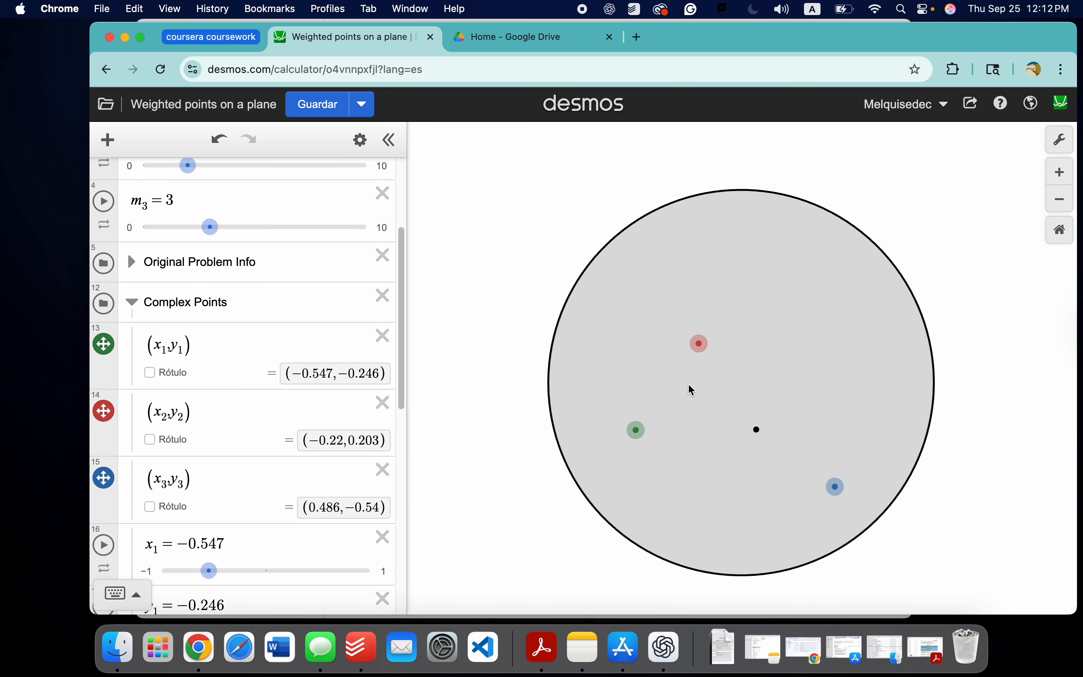
pyautogui.moveTo(699, 343); pyautogui.dragTo(658, 352)
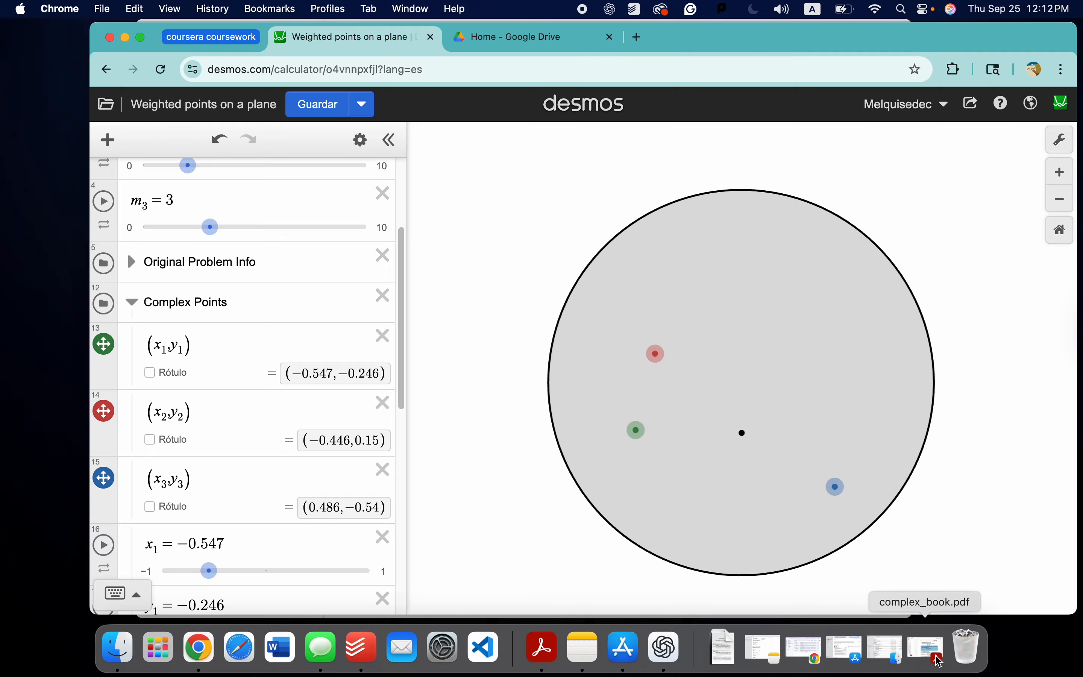
# Step: Review problem 23's conditions and inequality in complex_book.pdf in Acrobat, and return to the Desmos graph in Chrome
pyautogui.click(927, 648)
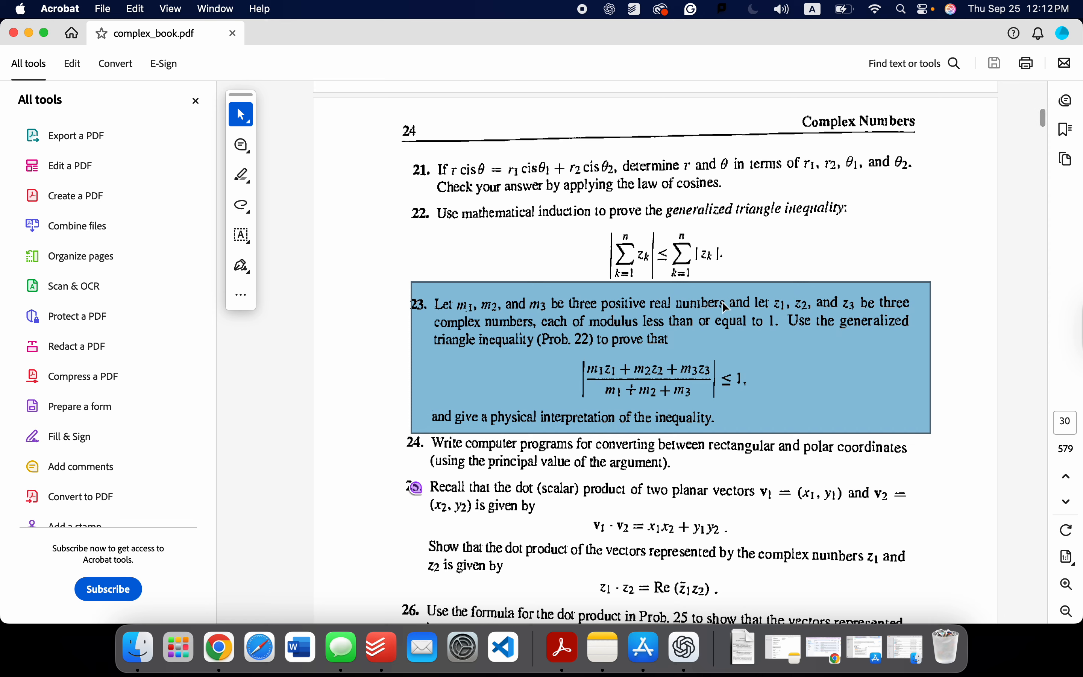
pyautogui.click(782, 307)
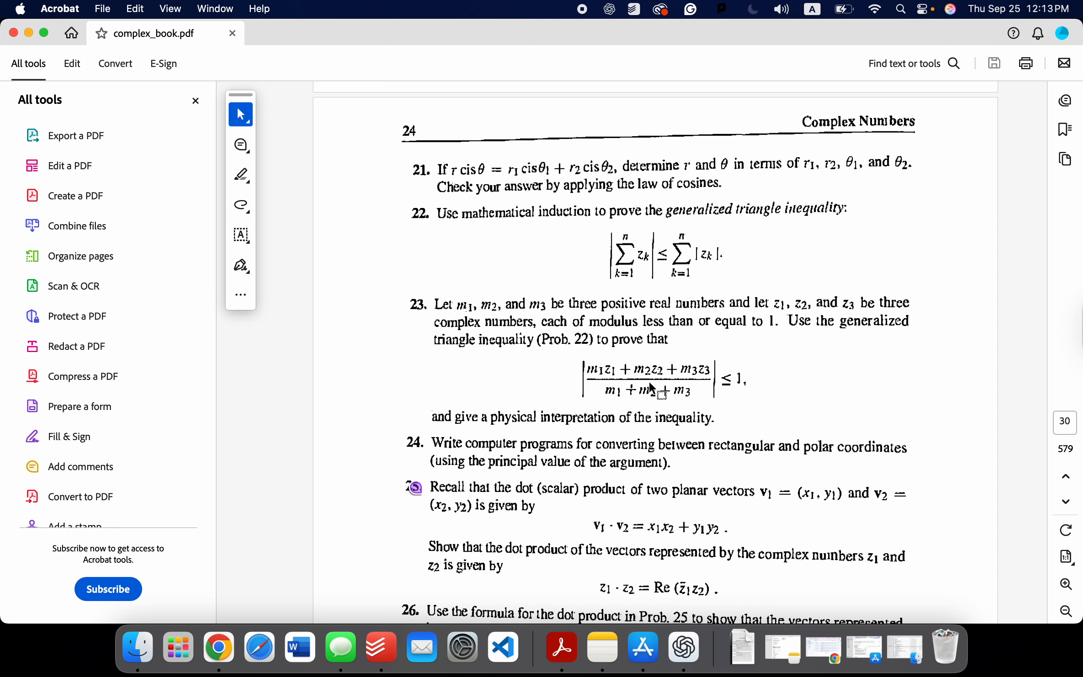
pyautogui.click(28, 33)
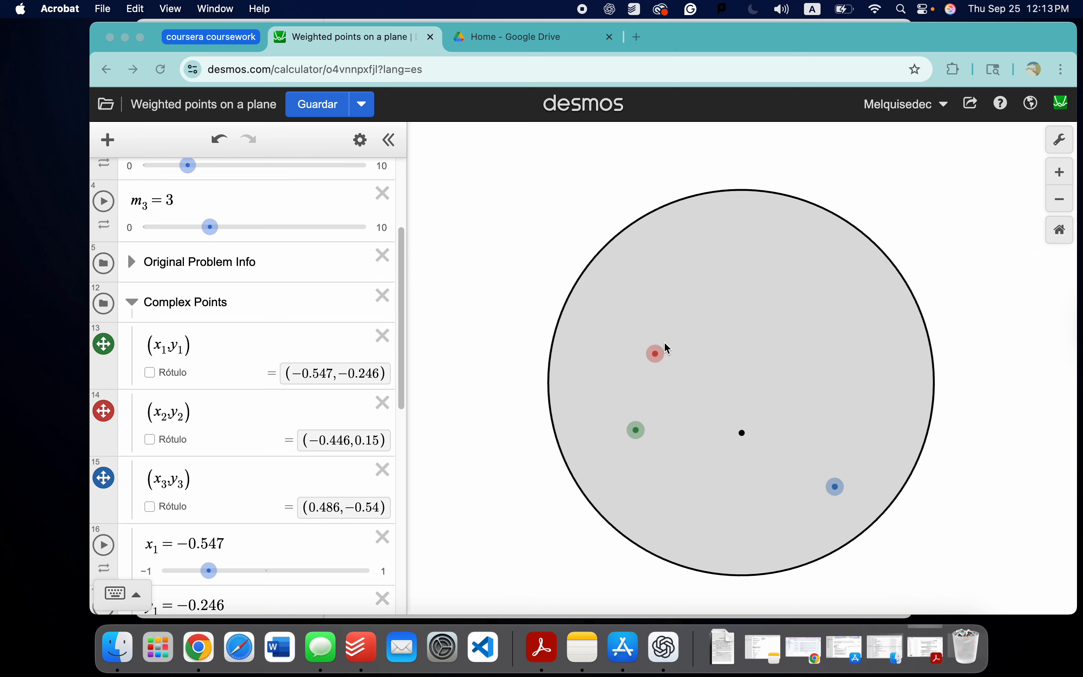
pyautogui.click(665, 356)
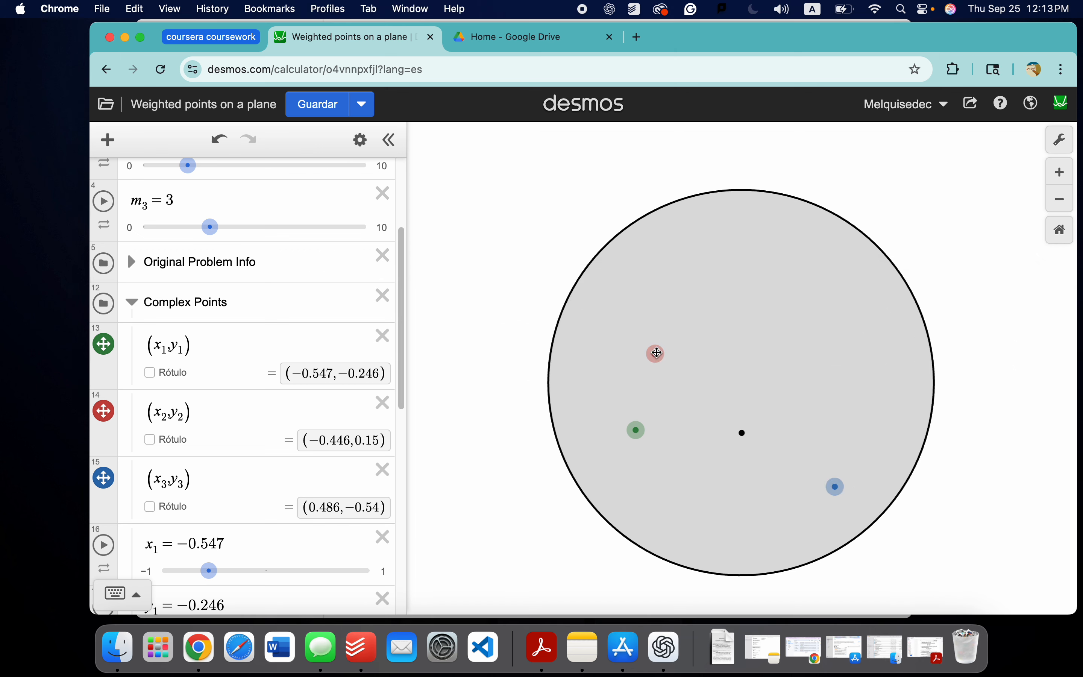
# Step: Move the three points onto the circle: red to about (0.46, 0.888), green to (-0.926, -0.297), blue to (0.842, -0.54)
pyautogui.moveTo(656, 354); pyautogui.dragTo(869, 208)
pyautogui.moveTo(639, 429); pyautogui.dragTo(575, 440)
pyautogui.moveTo(835, 487); pyautogui.dragTo(923, 488)
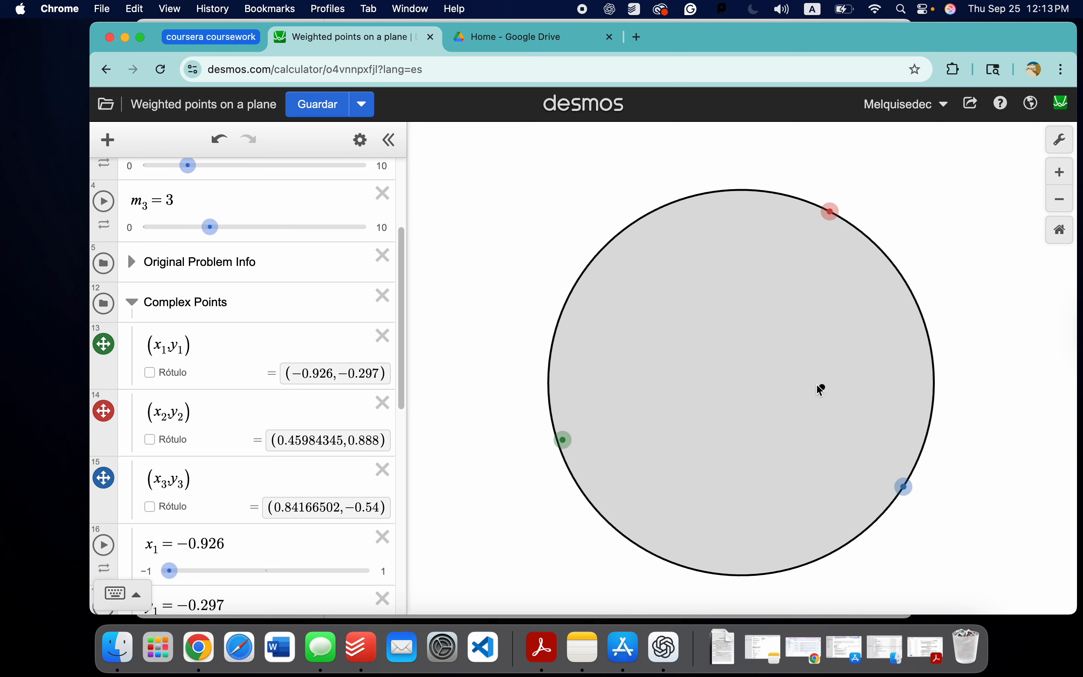
pyautogui.moveTo(821, 391); pyautogui.dragTo(807, 416)
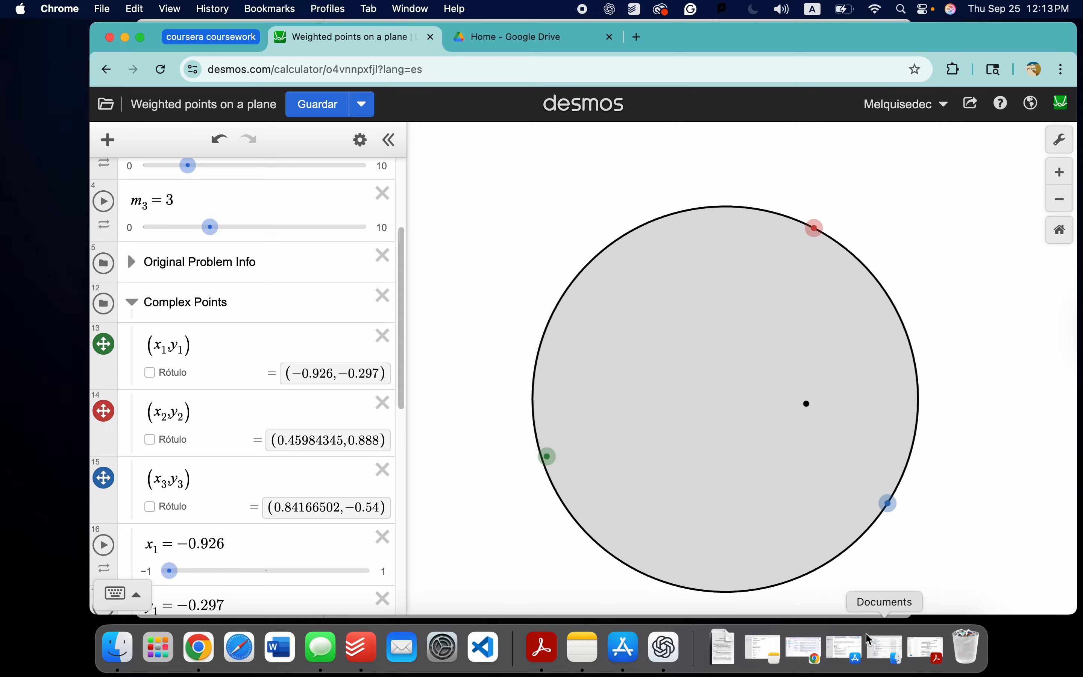
# Step: Switch to Acrobat to check problem 23's inequality once more, and return to the Desmos graph in Chrome
pyautogui.click(926, 648)
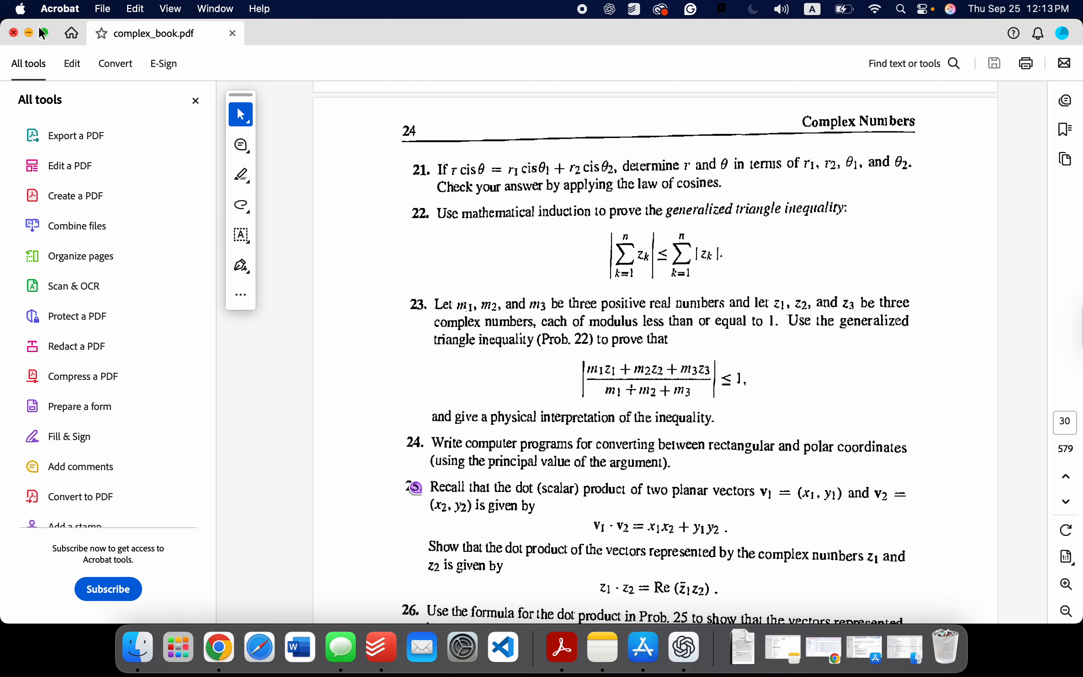
pyautogui.click(28, 32)
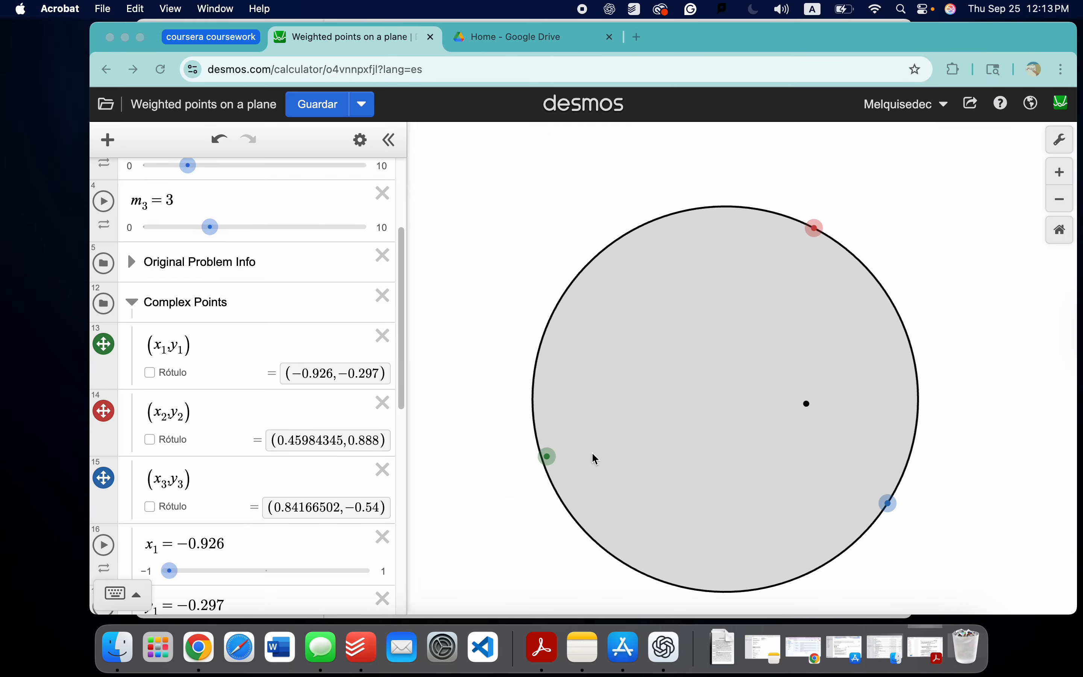
pyautogui.click(553, 463)
# Step: Move the green point to about (-0.946, 0.324) and the red point to about (-0.844, -0.537) on the circle
pyautogui.moveTo(547, 433); pyautogui.dragTo(544, 336)
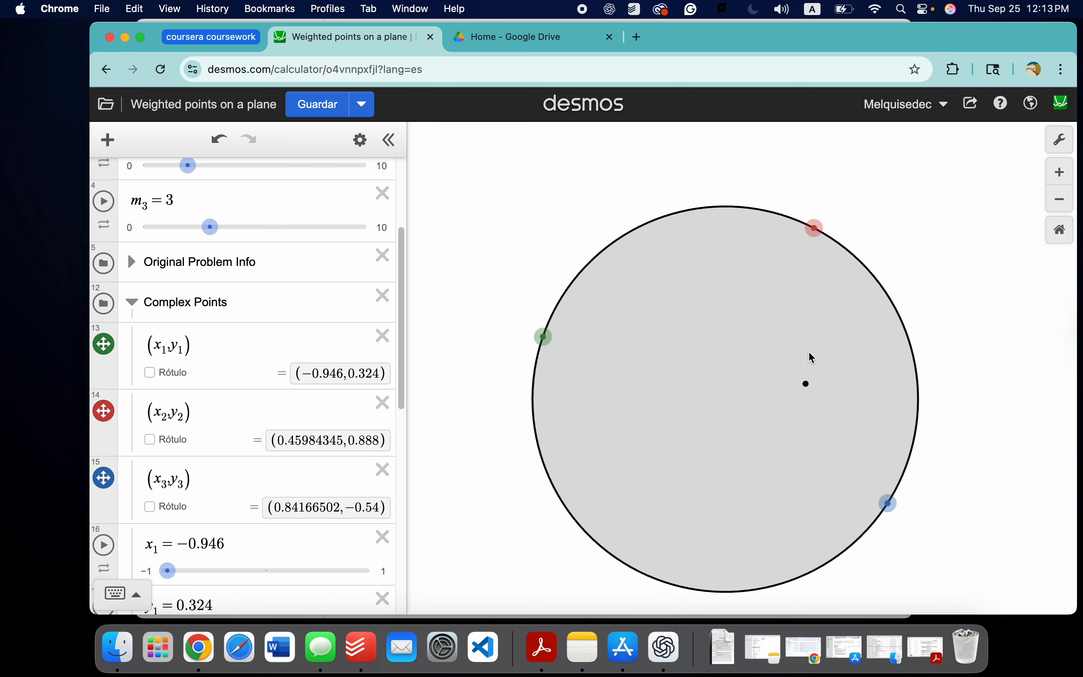
pyautogui.moveTo(828, 237); pyautogui.dragTo(745, 456)
pyautogui.moveTo(482, 502); pyautogui.dragTo(479, 510)
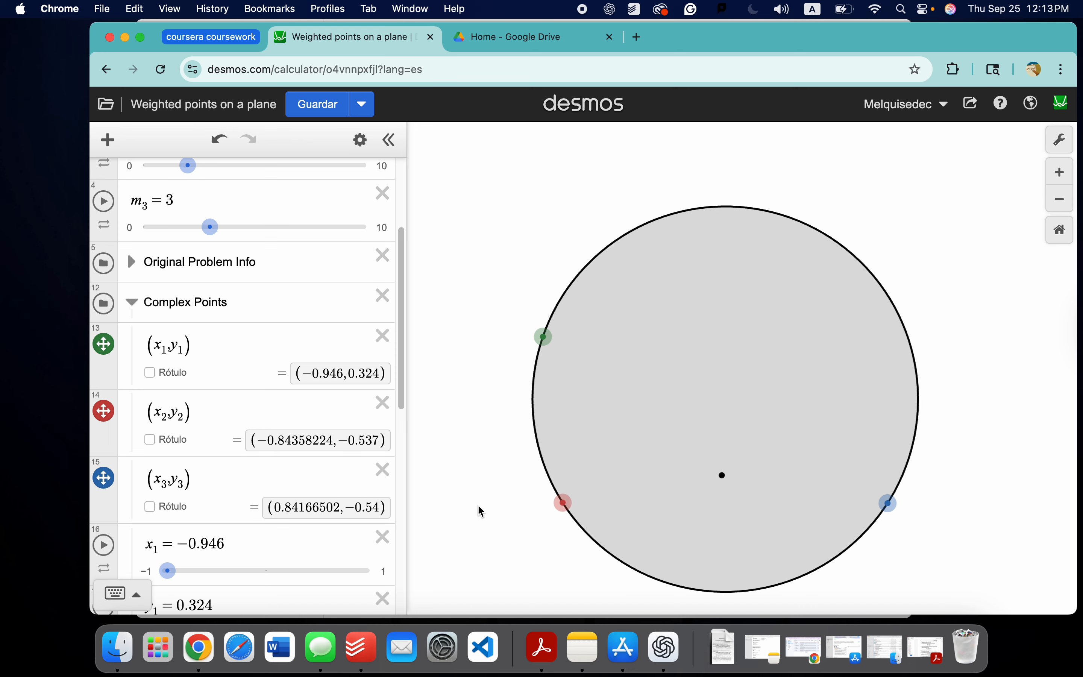
# Step: Expand the Weight Visualization folder in the expression list
pyautogui.scroll(-5, 268, 303)
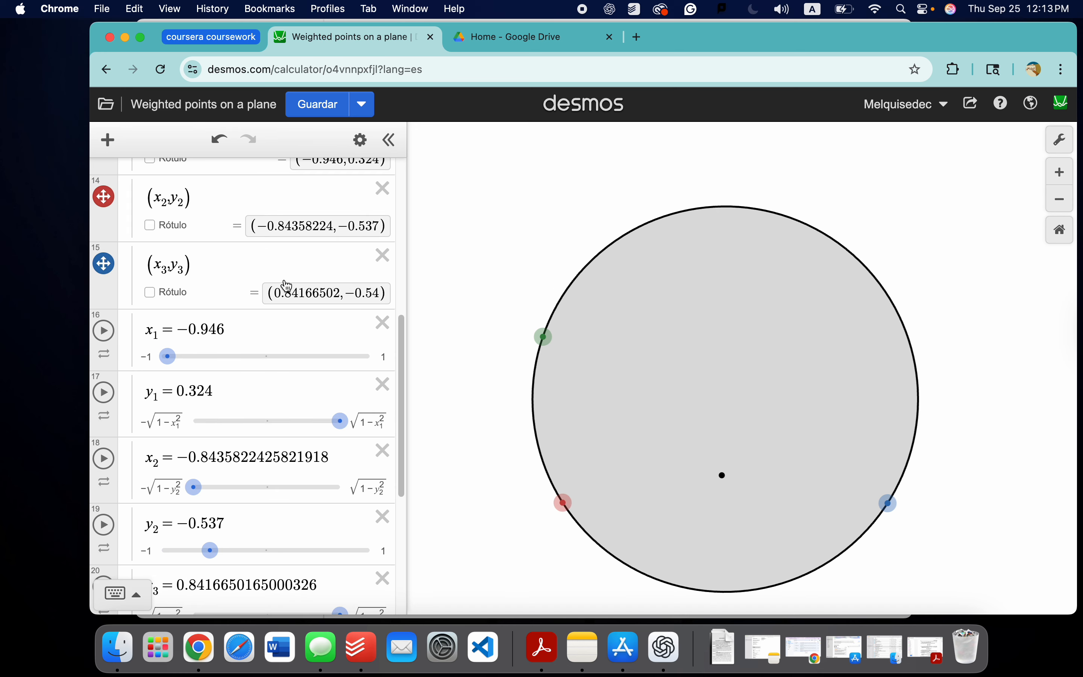
pyautogui.scroll(-7, 276, 301)
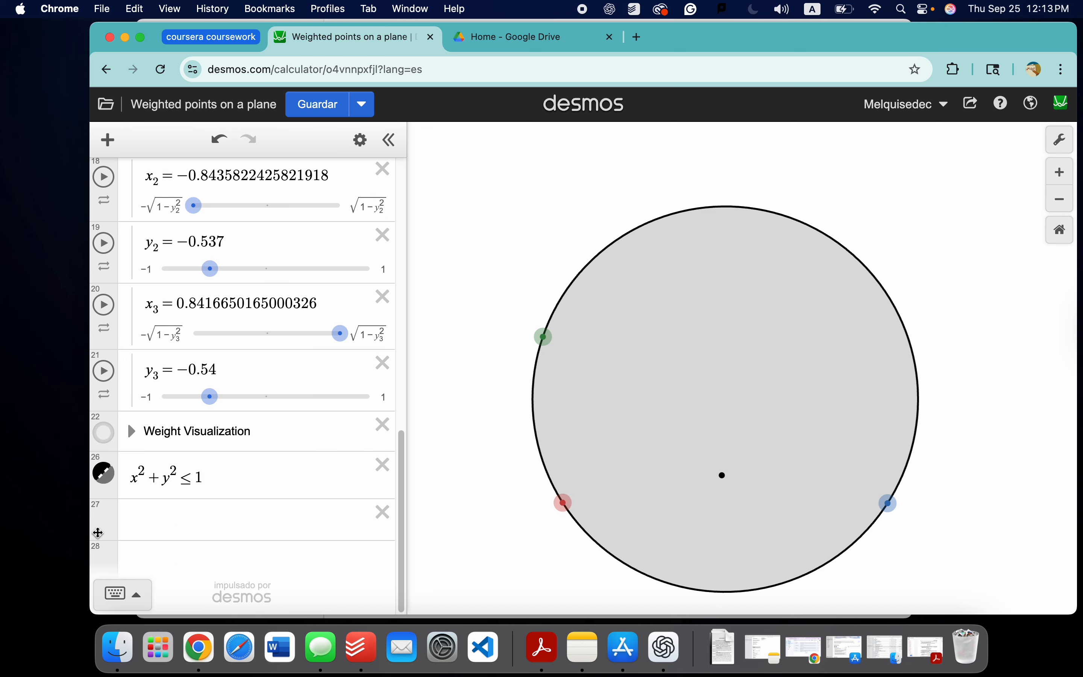
pyautogui.click(136, 433)
# Step: Move the green point to about (0.162, 0.51) and the red point to about (-0.48, -0.326) inside the disk
pyautogui.scroll(7, 190, 410)
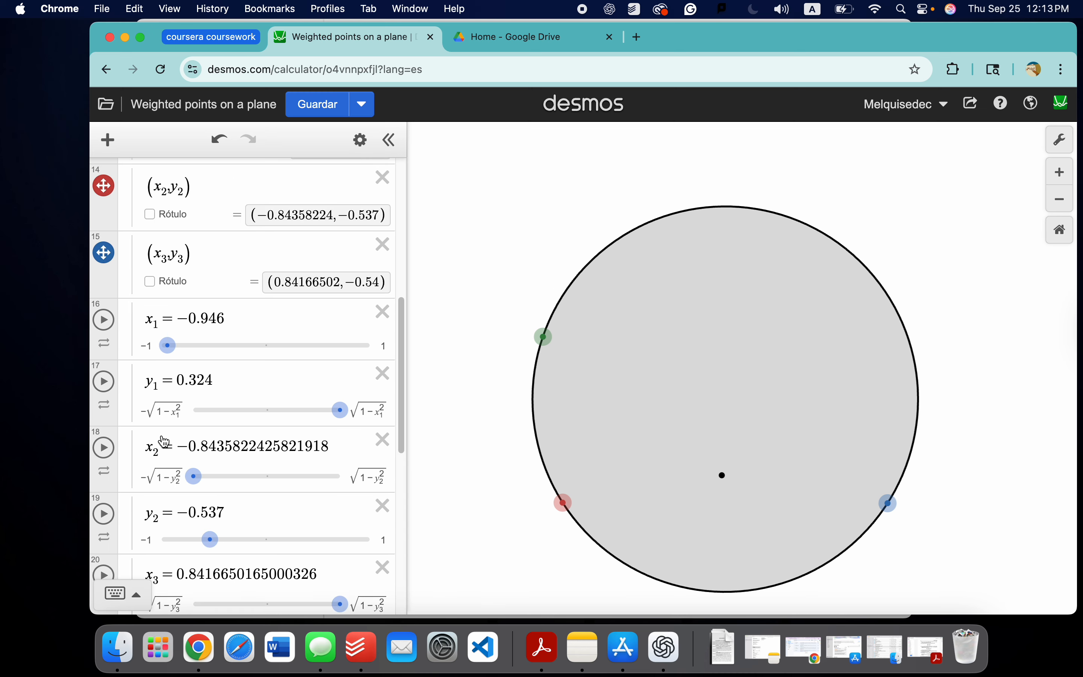
pyautogui.moveTo(544, 337); pyautogui.dragTo(758, 301)
pyautogui.moveTo(560, 504); pyautogui.dragTo(634, 461)
pyautogui.scroll(9, 242, 336)
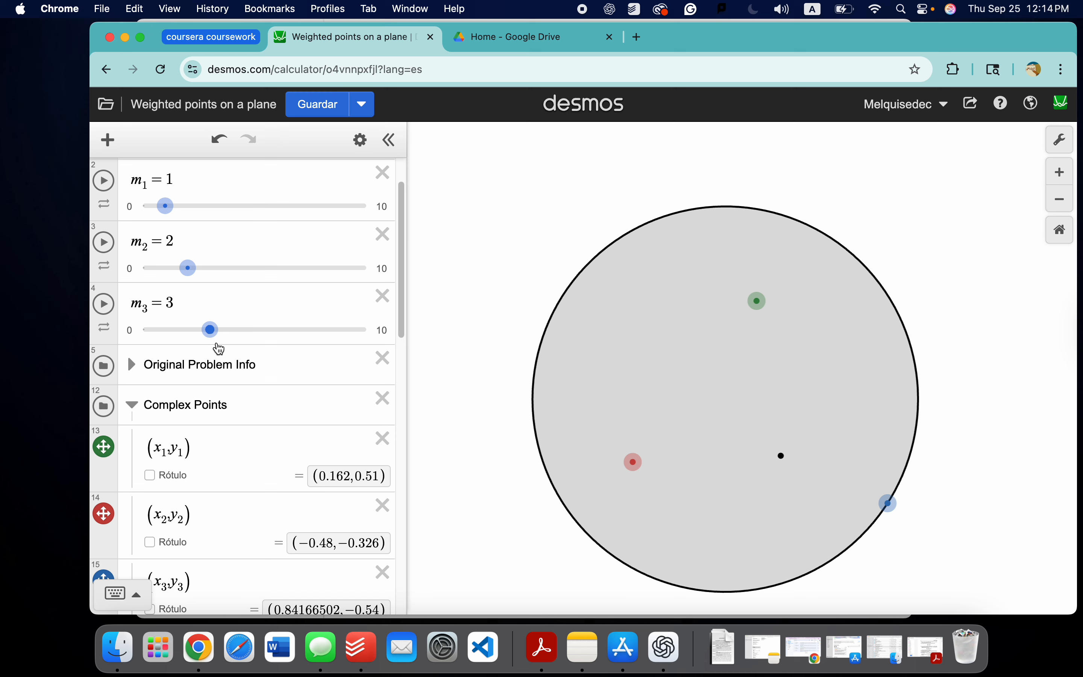
# Step: Show the three Weight Visualization inequalities so that each point is drawn with a disk scaled by its weight
pyautogui.scroll(-10, 249, 476)
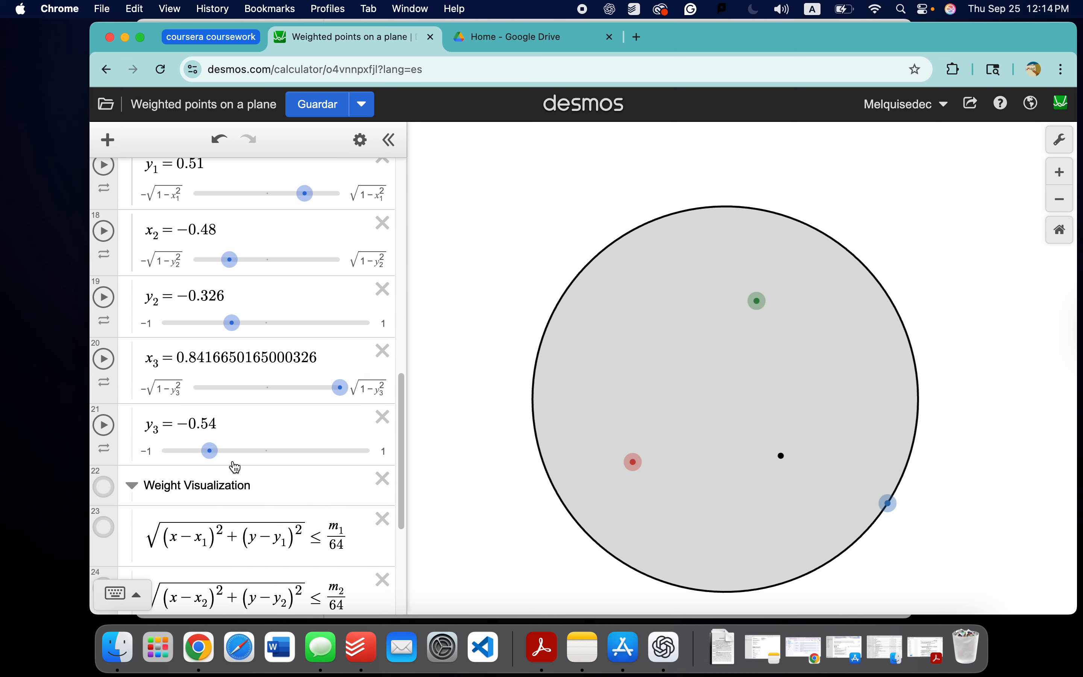
pyautogui.scroll(-3, 297, 449)
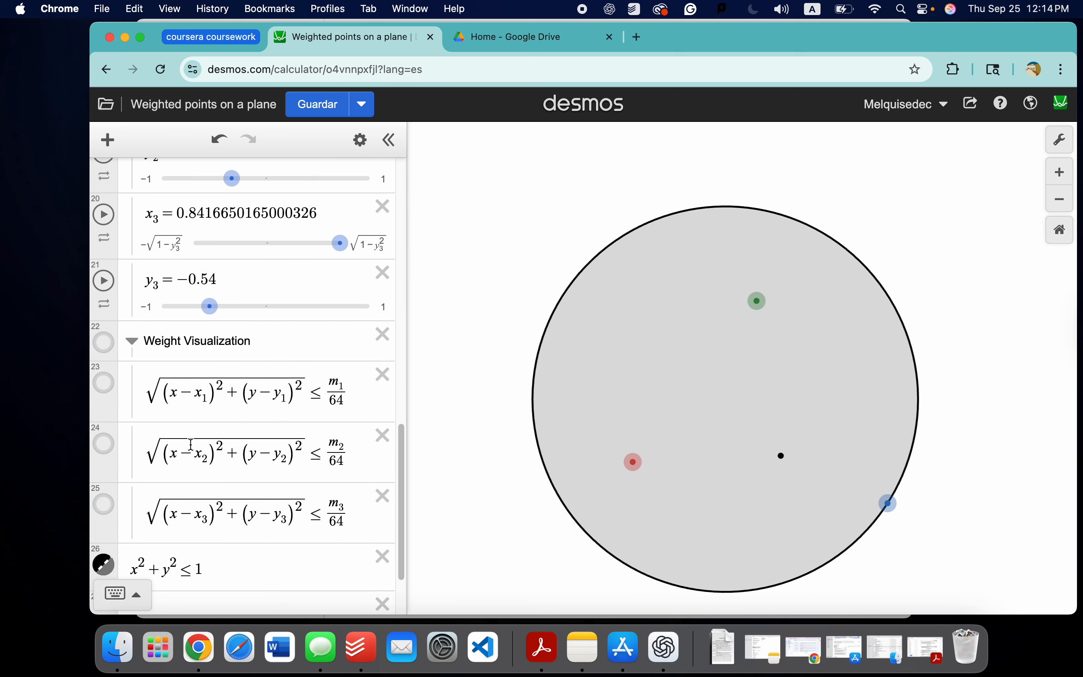
pyautogui.click(106, 383)
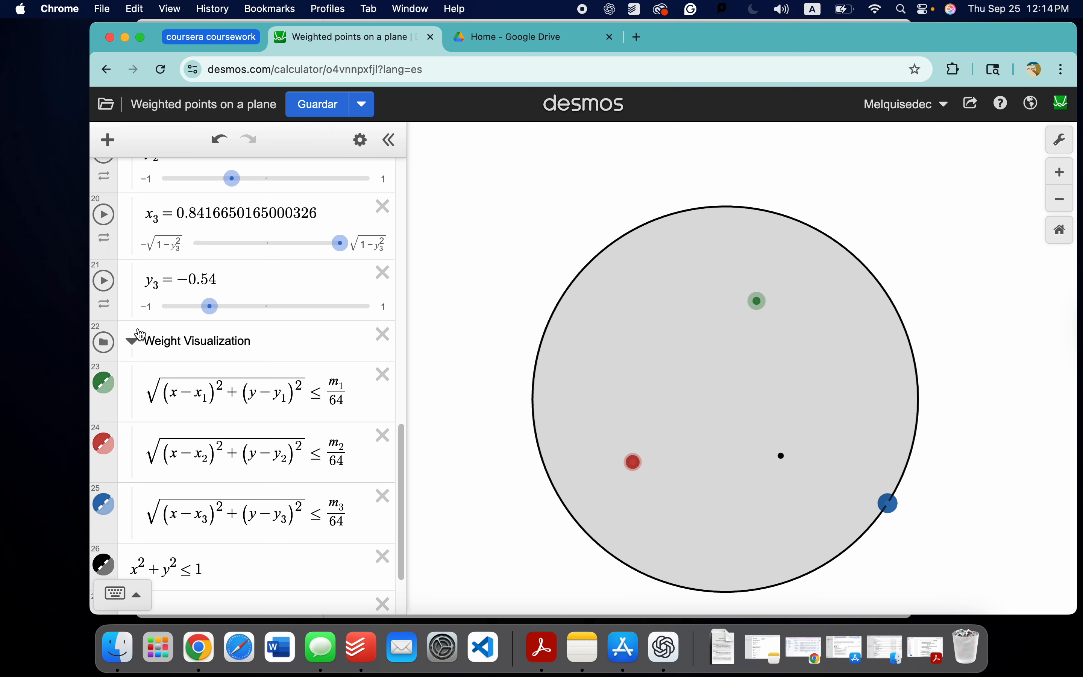
# Step: Collapse the Weight Visualization and Complex Points folders
pyautogui.click(133, 341)
pyautogui.scroll(5, 140, 319)
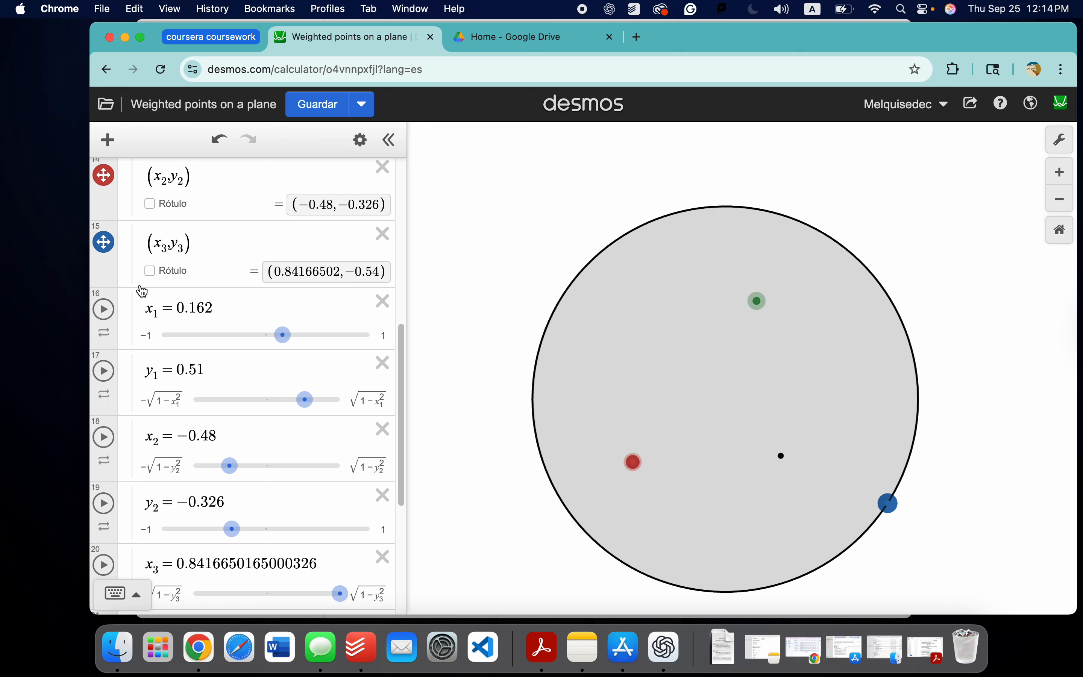
pyautogui.scroll(5, 139, 295)
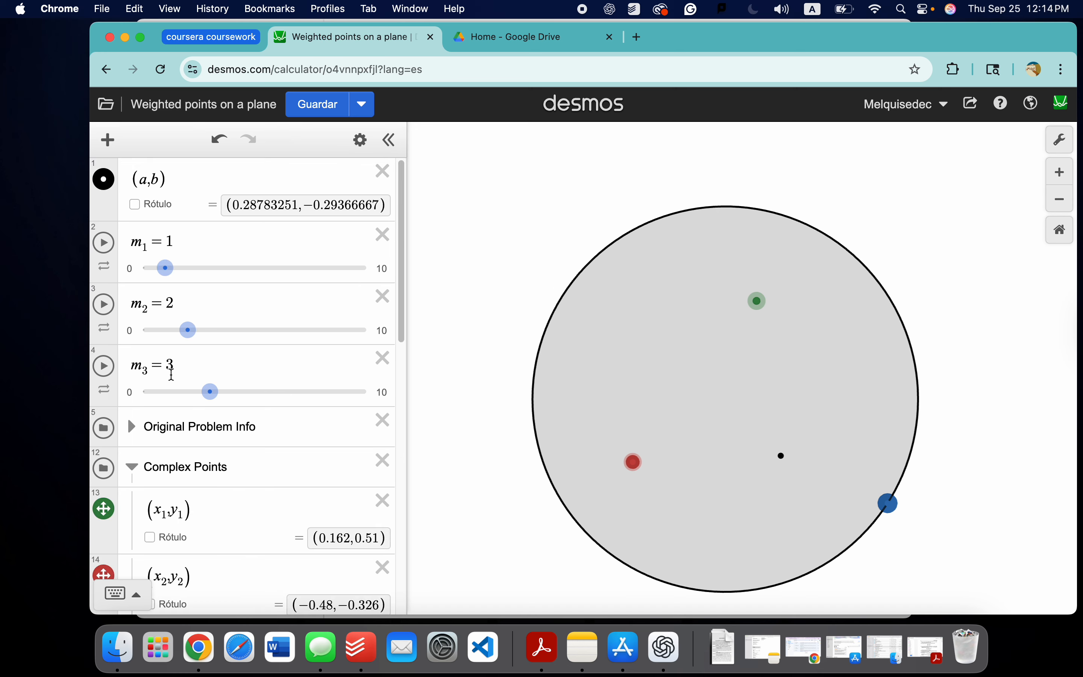
pyautogui.click(133, 469)
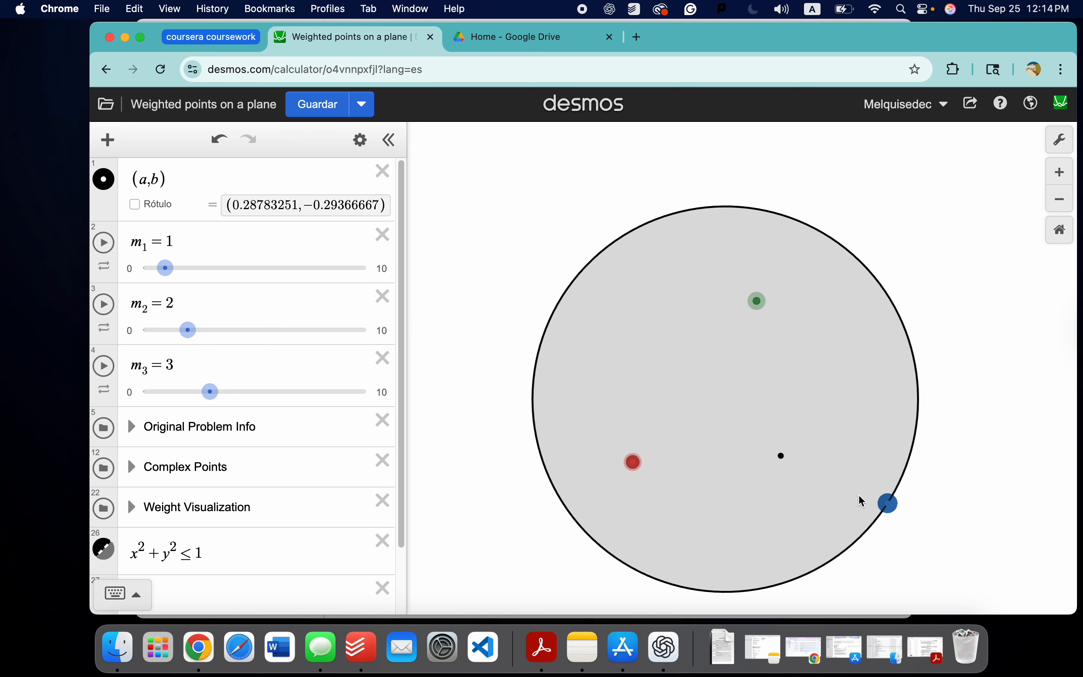
# Step: Set m₃ to 9.9 and reposition the blue point just inside the disk's right edge and the green point in its upper-left part
pyautogui.moveTo(212, 394); pyautogui.dragTo(365, 393)
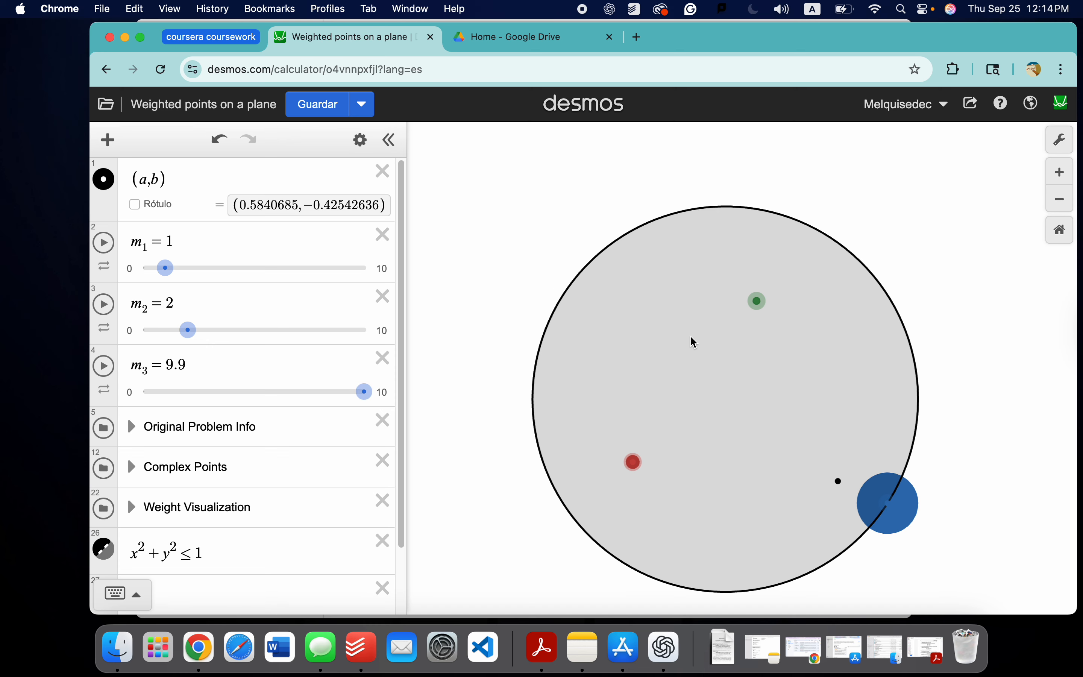
pyautogui.moveTo(888, 507); pyautogui.dragTo(884, 379)
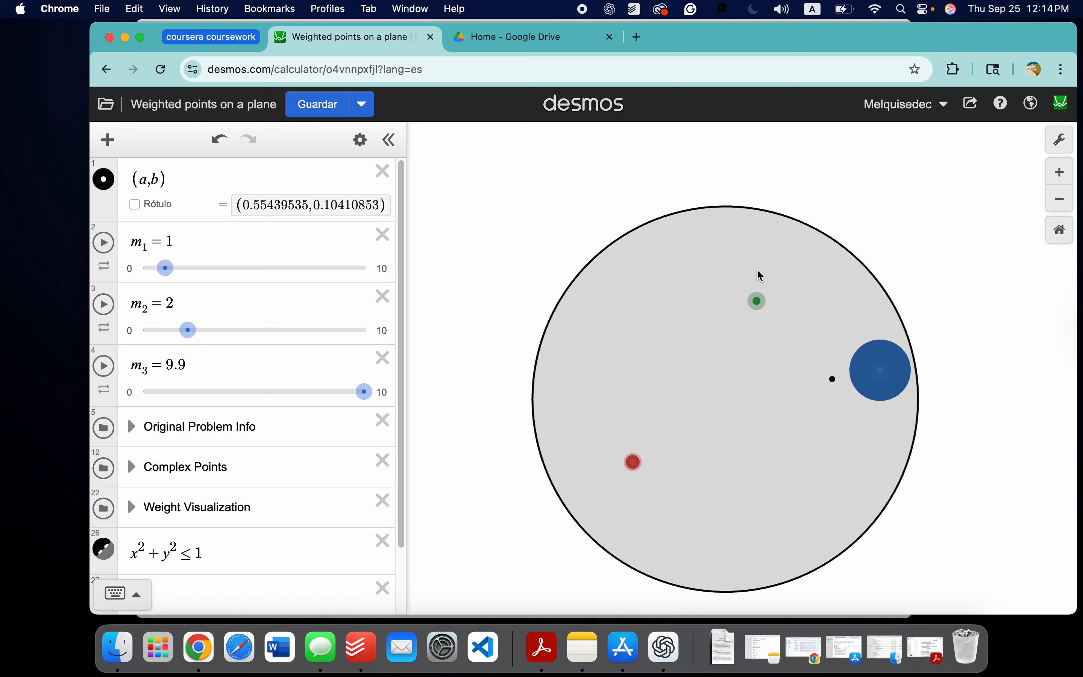
pyautogui.moveTo(760, 299); pyautogui.dragTo(643, 307)
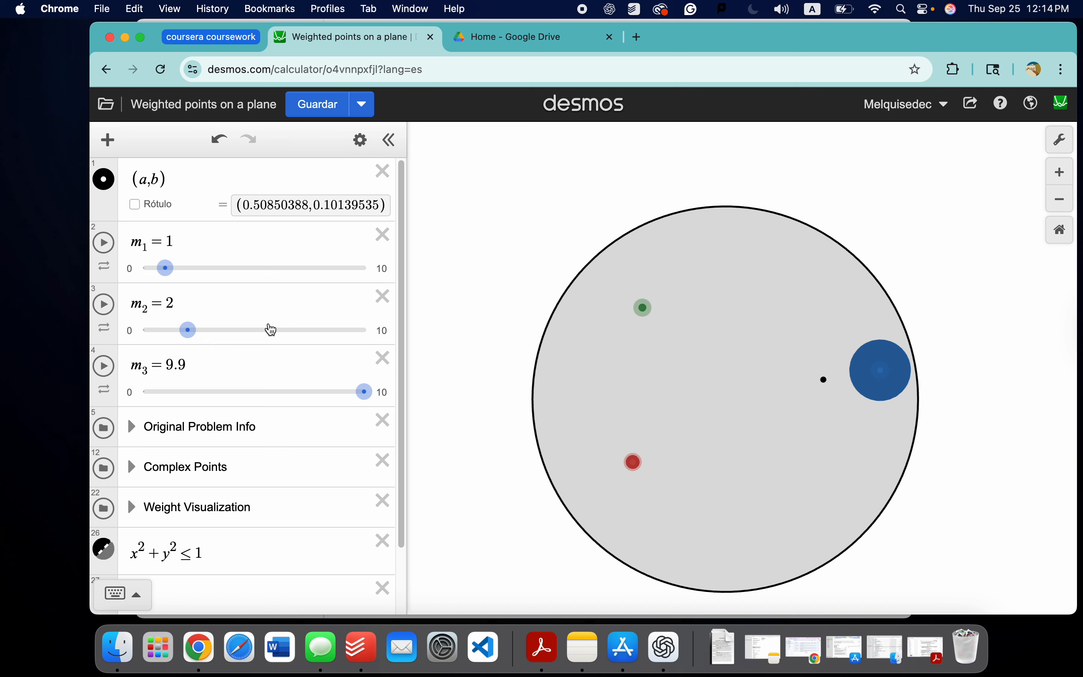
# Step: Set m₂ to 9.34 and move the green point near the disk's lower edge and the red point toward its left edge
pyautogui.moveTo(188, 331); pyautogui.dragTo(353, 334)
pyautogui.moveTo(754, 413)
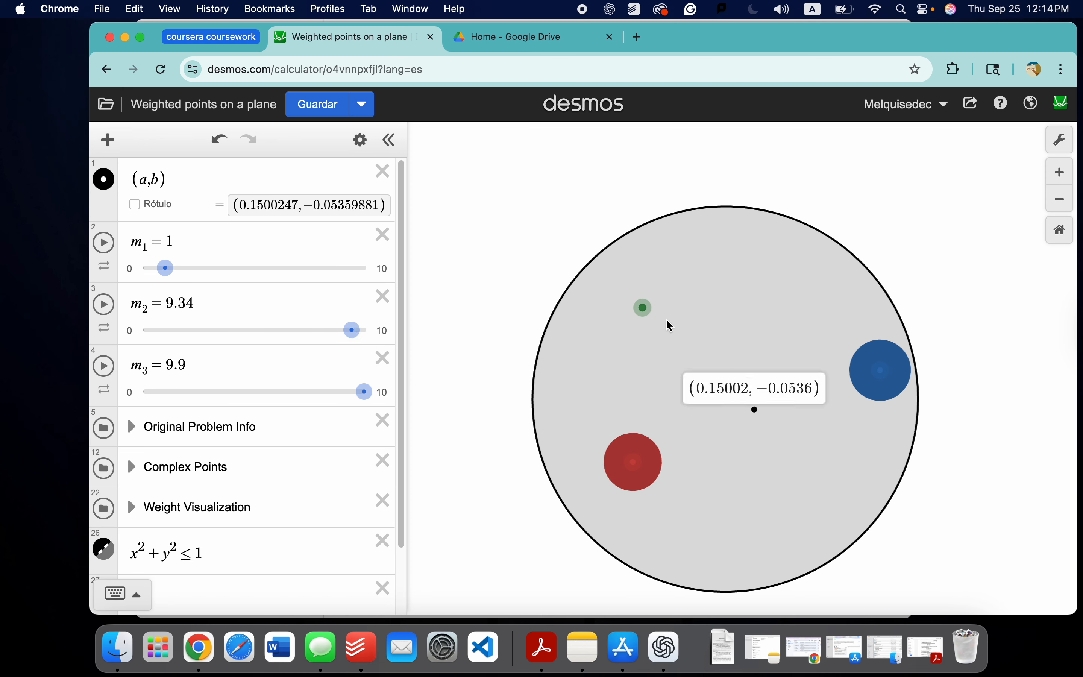
pyautogui.moveTo(643, 308); pyautogui.dragTo(693, 553)
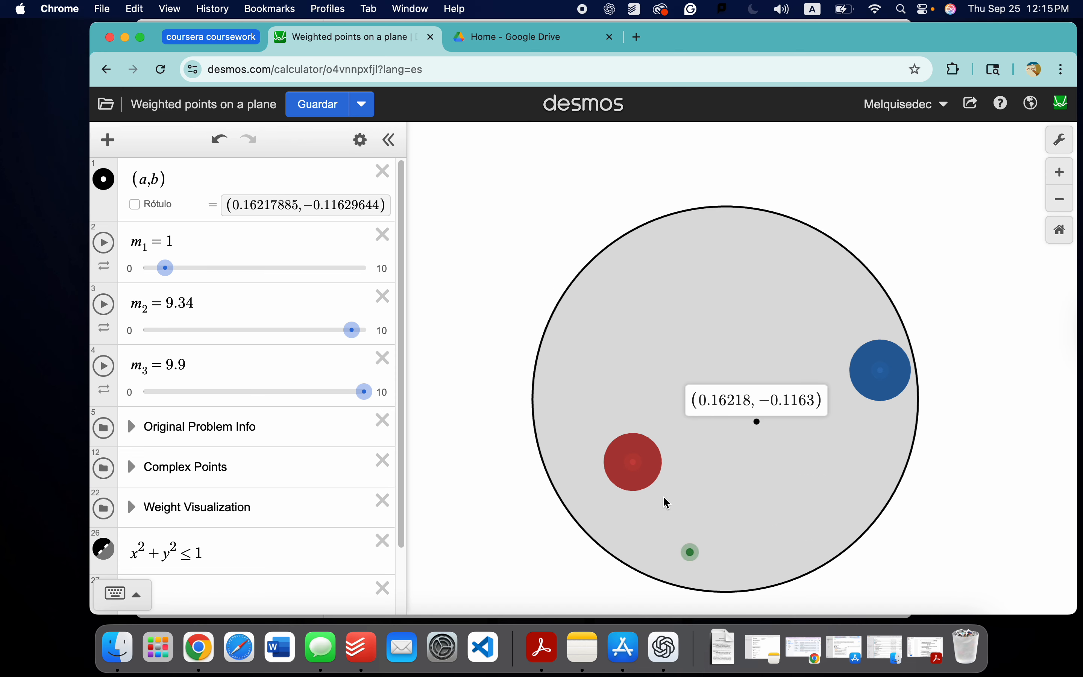
pyautogui.moveTo(635, 465); pyautogui.dragTo(596, 393)
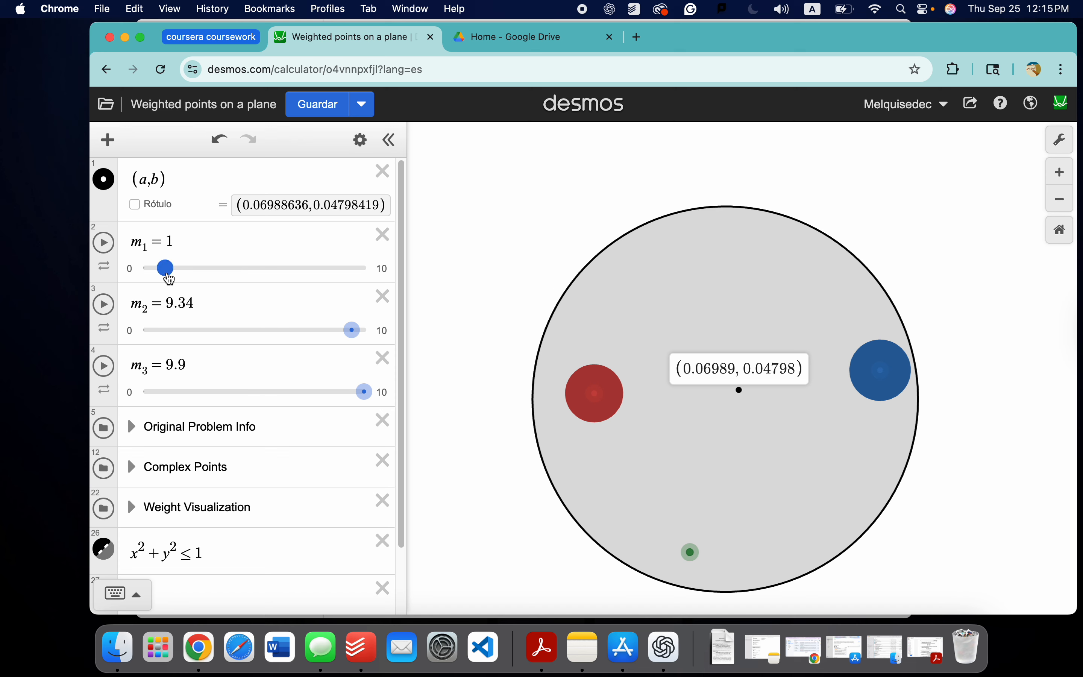
# Step: Set m₁ to 0, move the green point just below the disk's centre, and raise m₁ to 0.5
pyautogui.moveTo(169, 278); pyautogui.dragTo(144, 270)
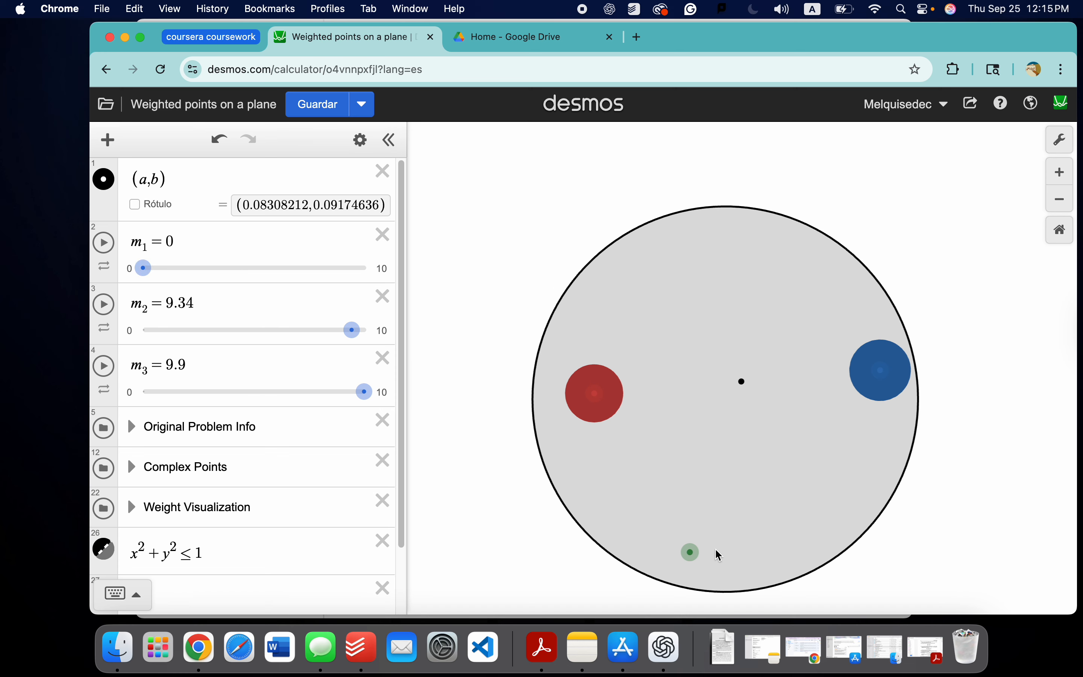
pyautogui.moveTo(693, 553); pyautogui.dragTo(731, 423)
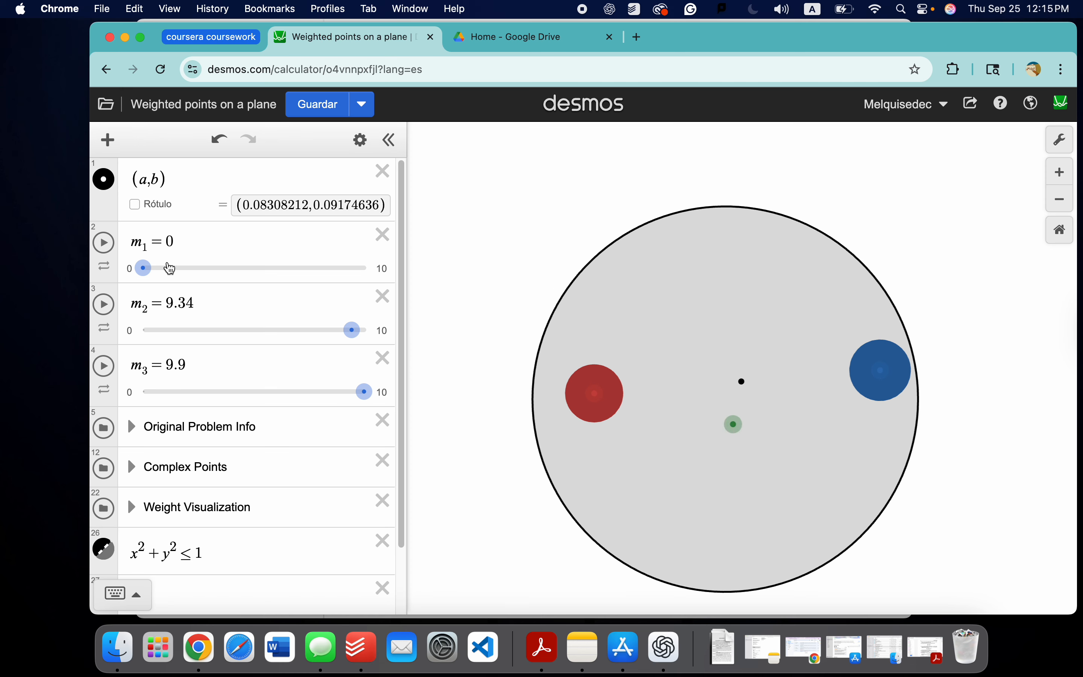
pyautogui.moveTo(146, 274); pyautogui.dragTo(158, 279)
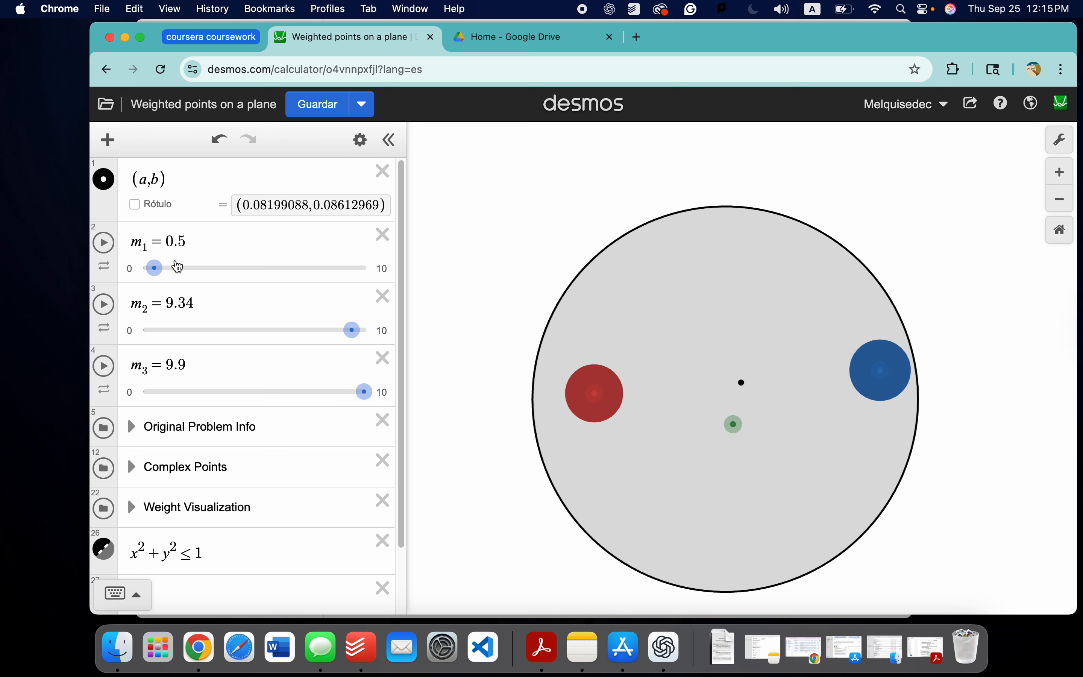
# Step: Reload the graph page, discarding the unsaved changes to the weights, points and disk
pyautogui.press('F2')
pyautogui.scroll(-1, 746, 393)
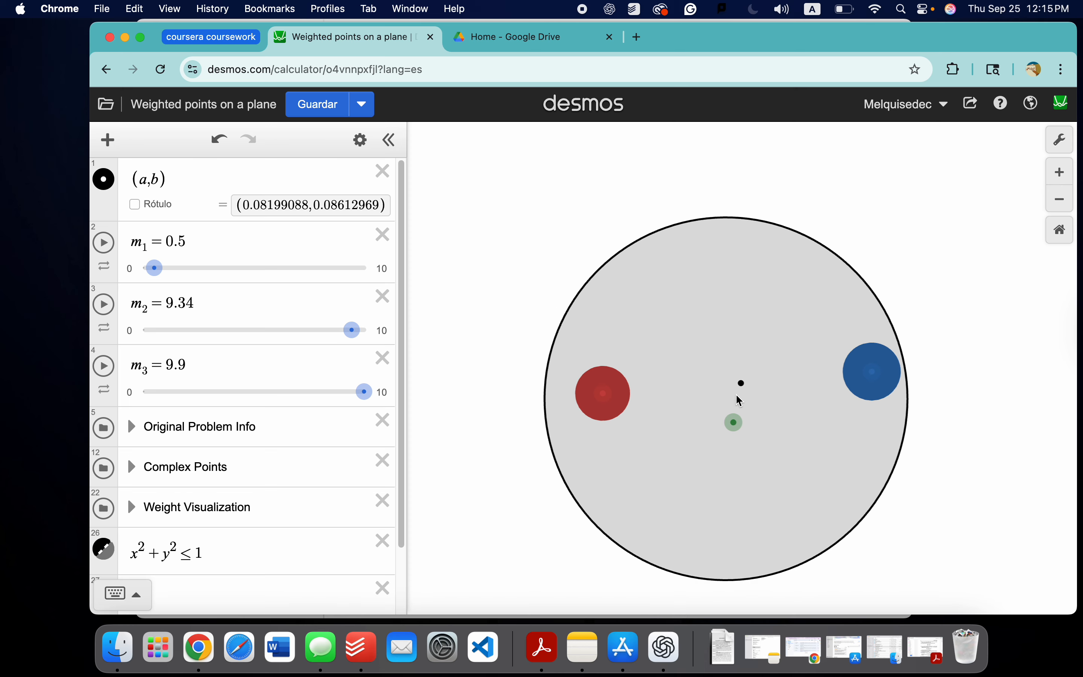
pyautogui.click(161, 67)
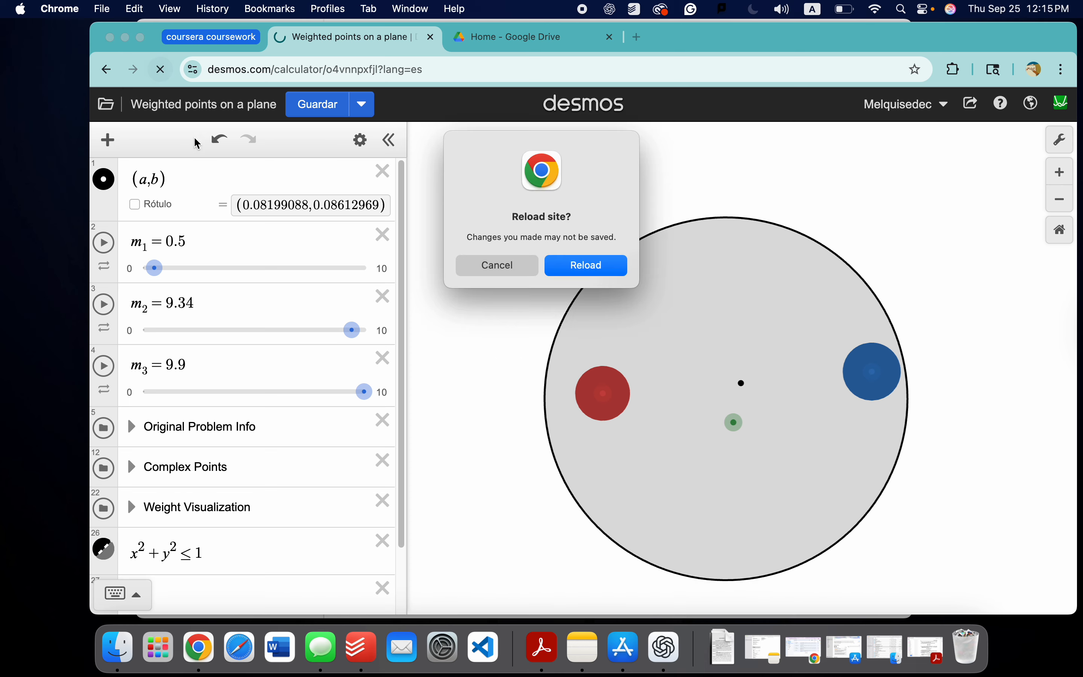
pyautogui.click(565, 275)
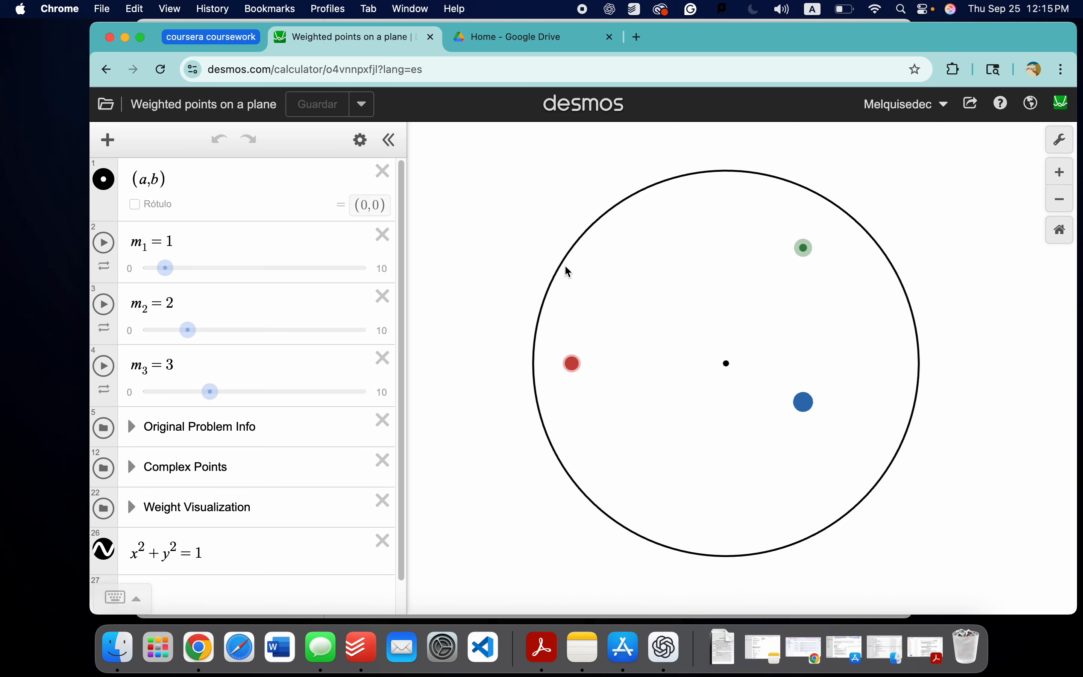
# Step: Change the unit circle equation to the inequality x² + y² ≤ 1
pyautogui.scroll(-2, 140, 529)
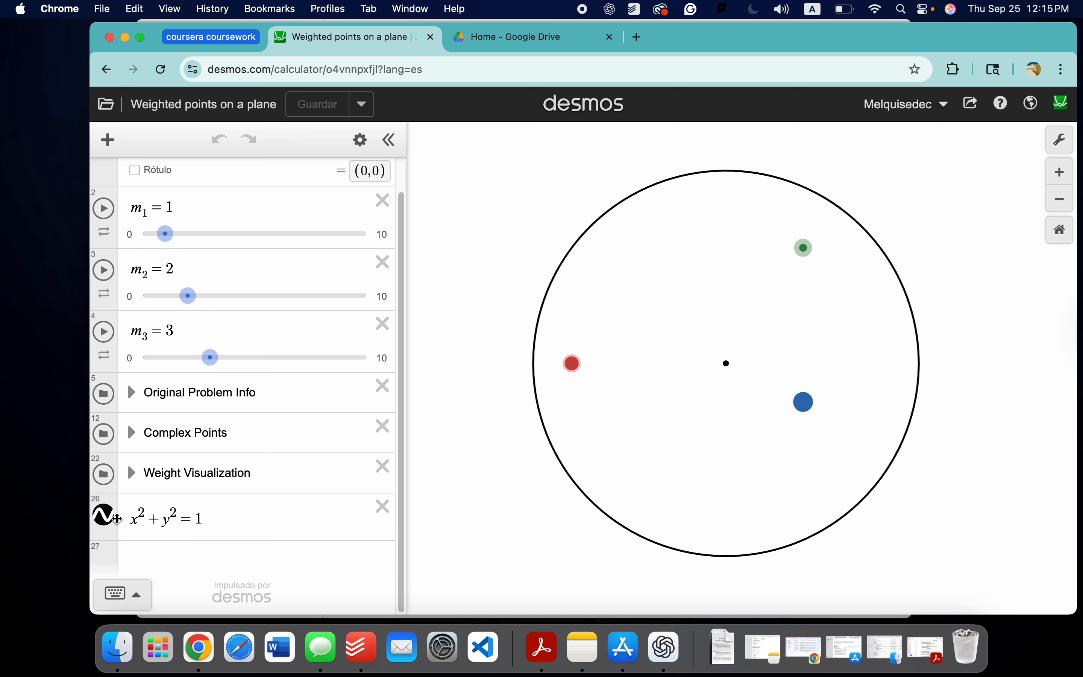
pyautogui.click(198, 518)
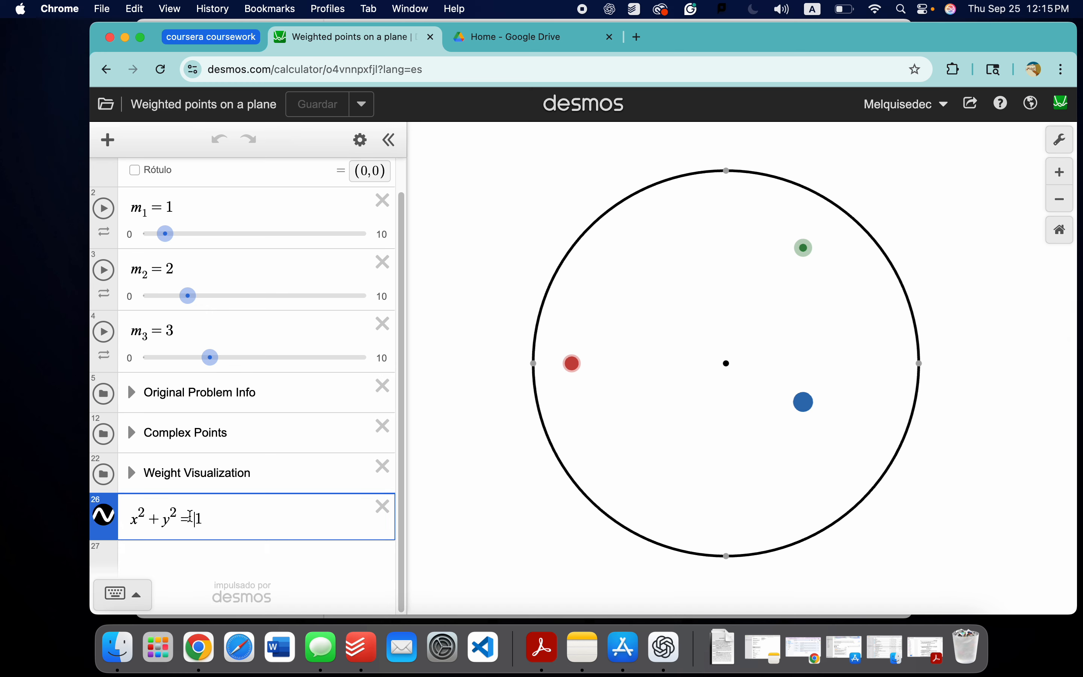
pyautogui.press('BackSpace')
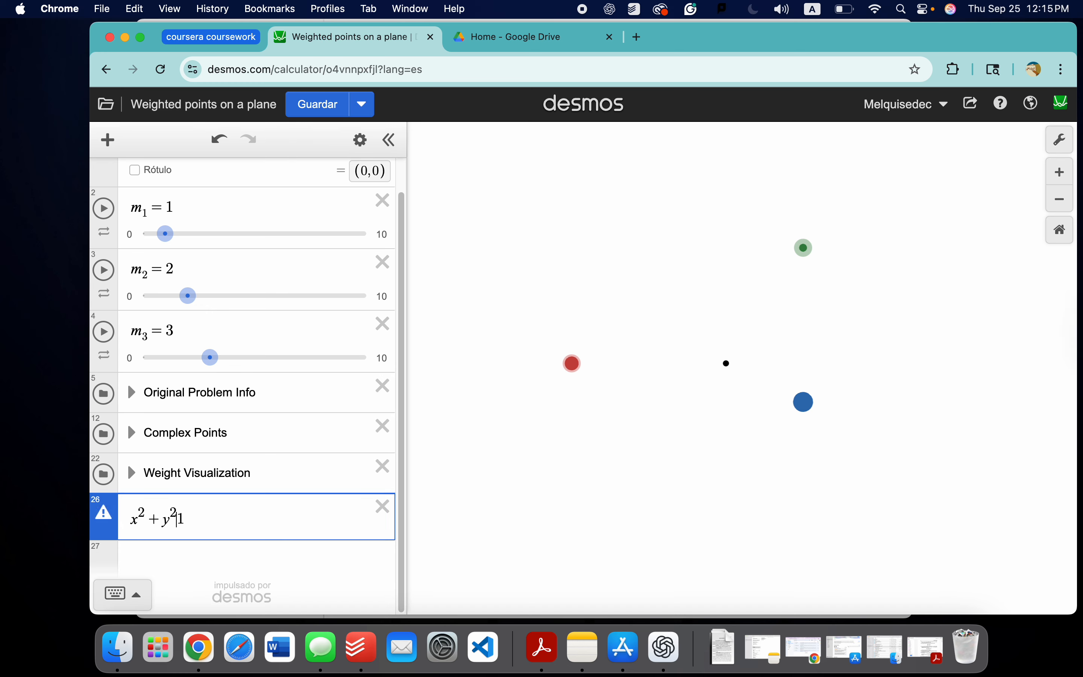
pyautogui.write('>')
pyautogui.press('BackSpace')
pyautogui.write('<')
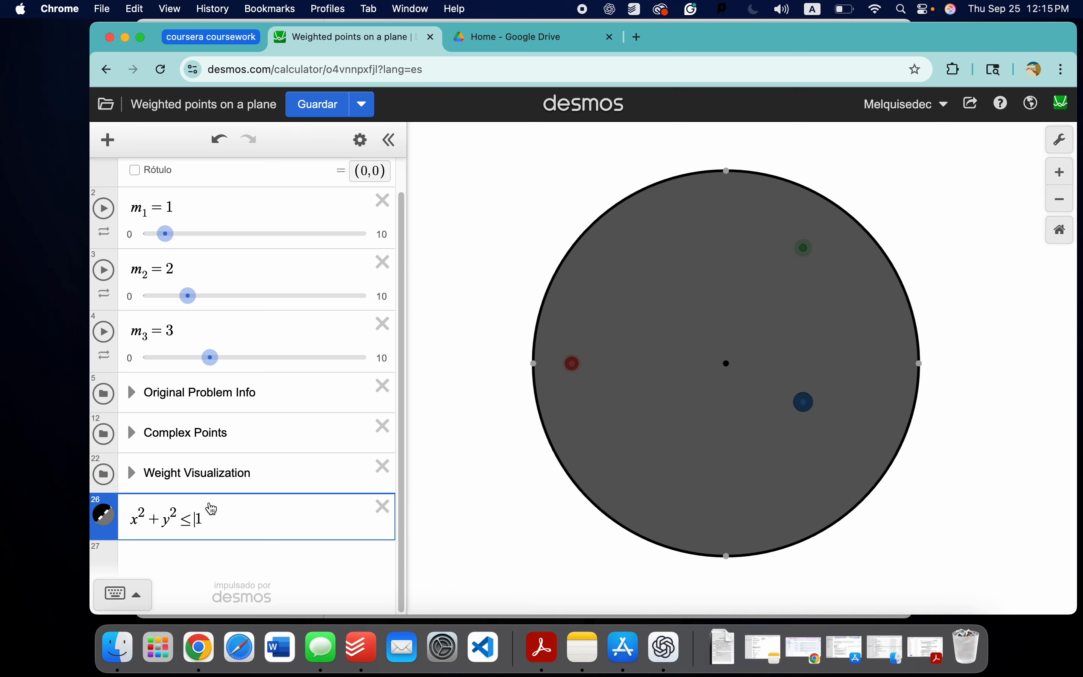
# Step: Set the fill opacity of the x² + y² ≤ 1 region to 0.1333333 and save the graph
pyautogui.click(113, 517)
pyautogui.click(113, 517)
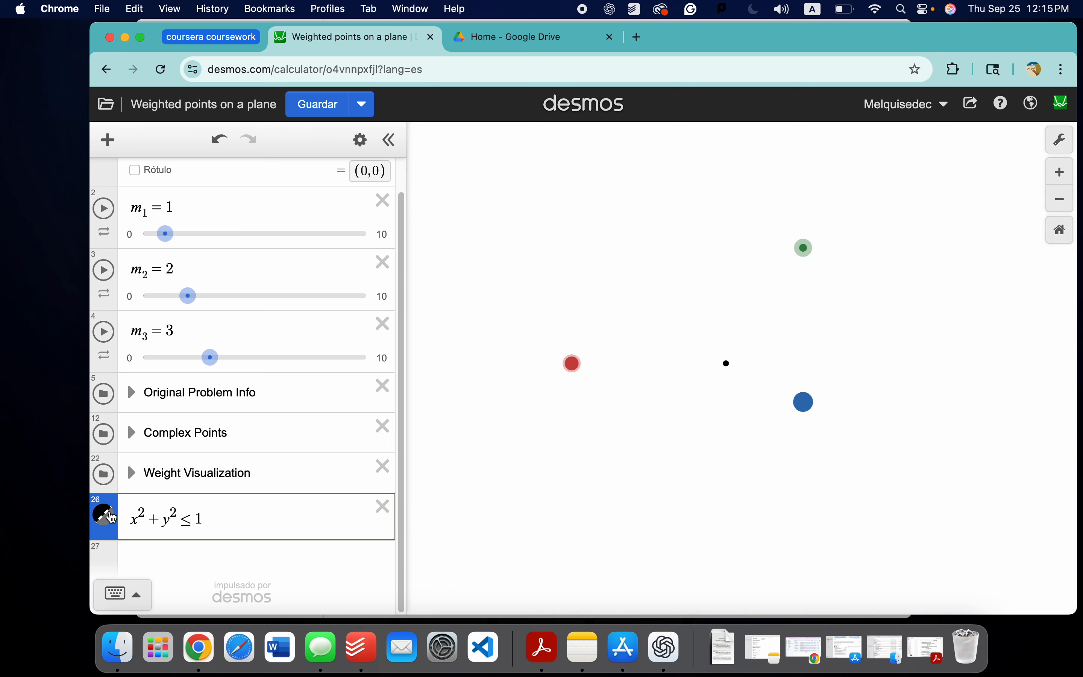
pyautogui.click(360, 141)
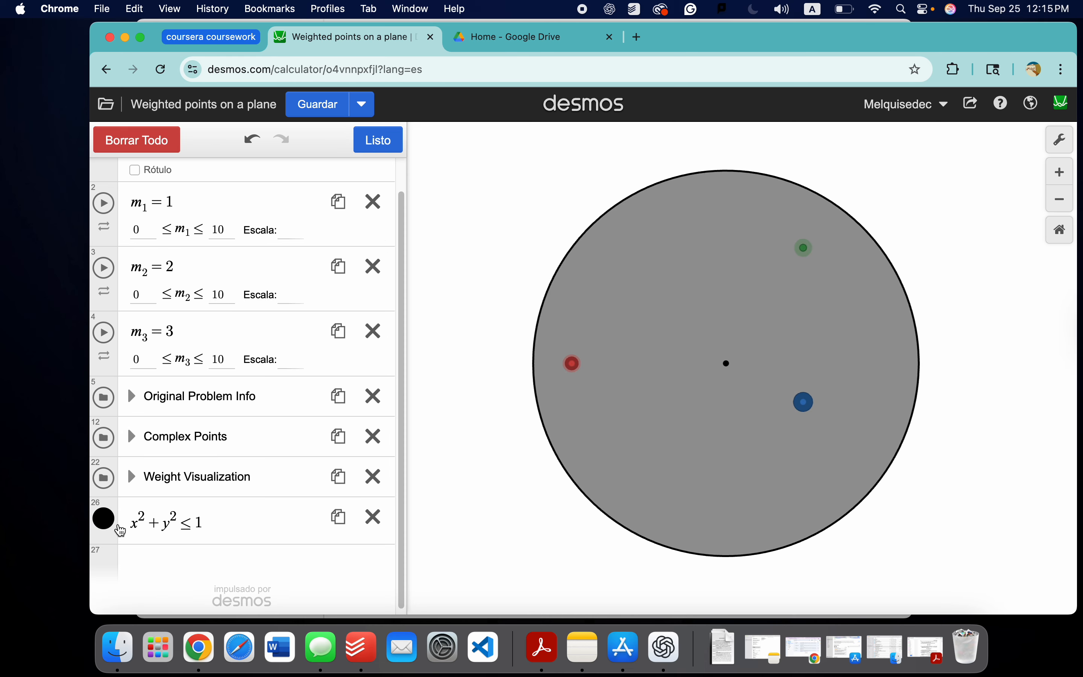
pyautogui.click(109, 525)
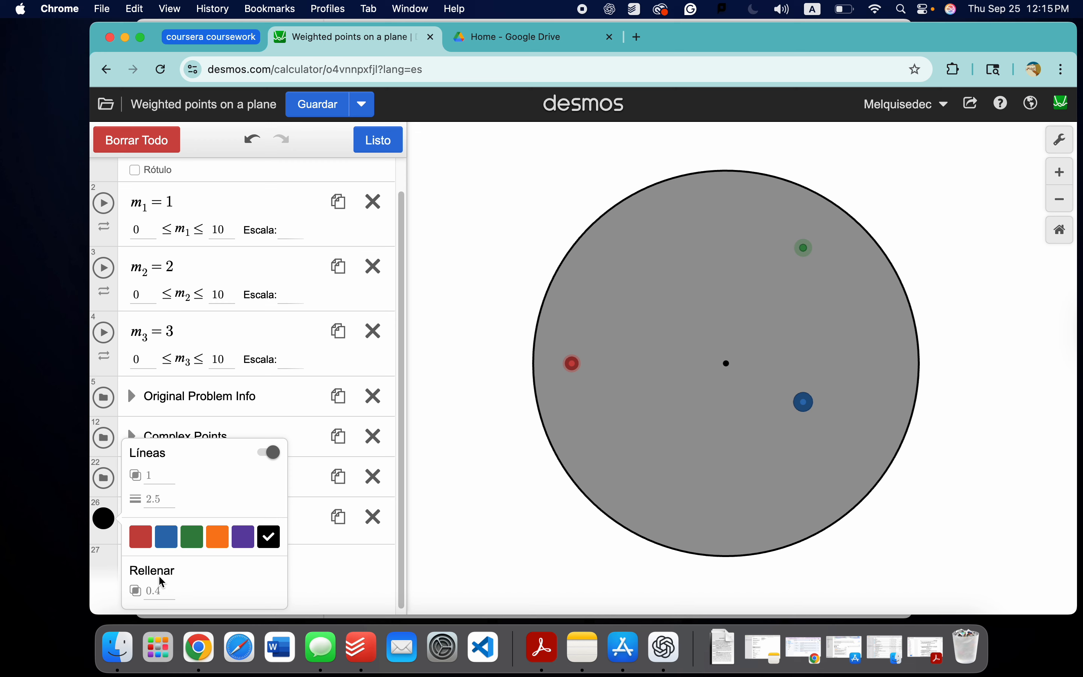
pyautogui.write('.13')
pyautogui.write('333333')
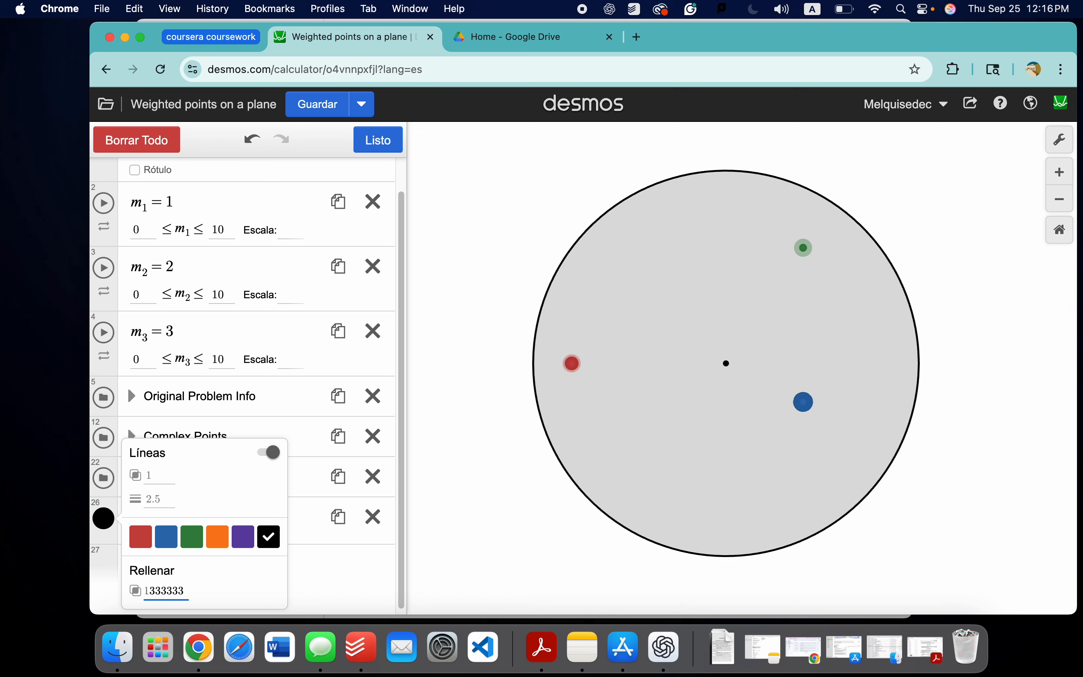
pyautogui.click(316, 564)
pyautogui.scroll(2, 249, 583)
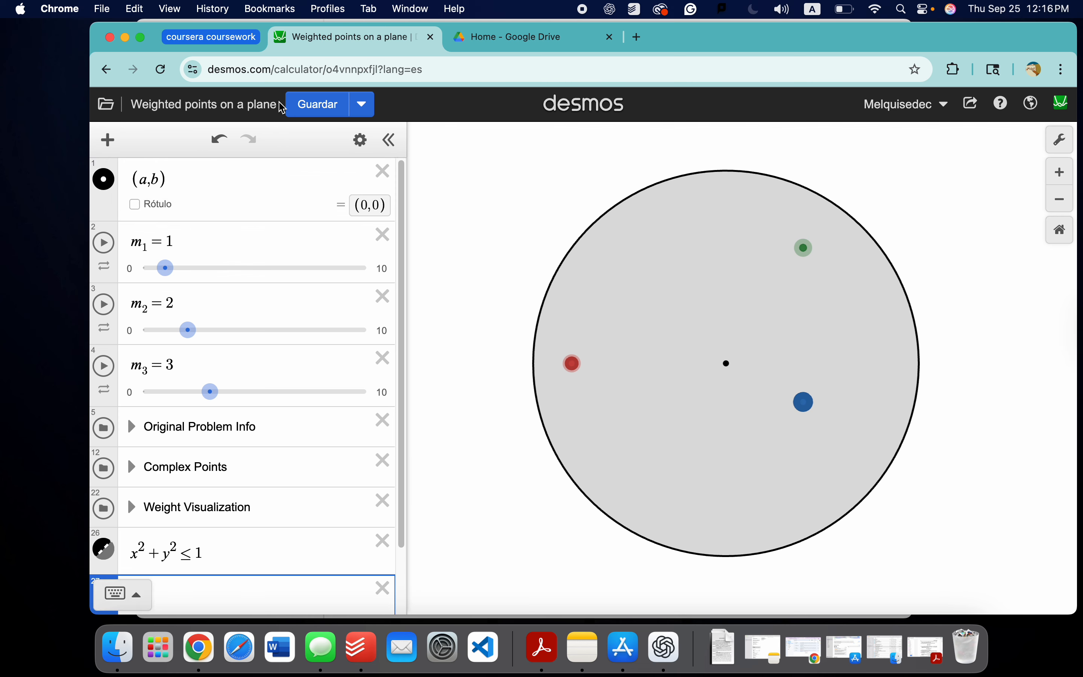
pyautogui.click(308, 106)
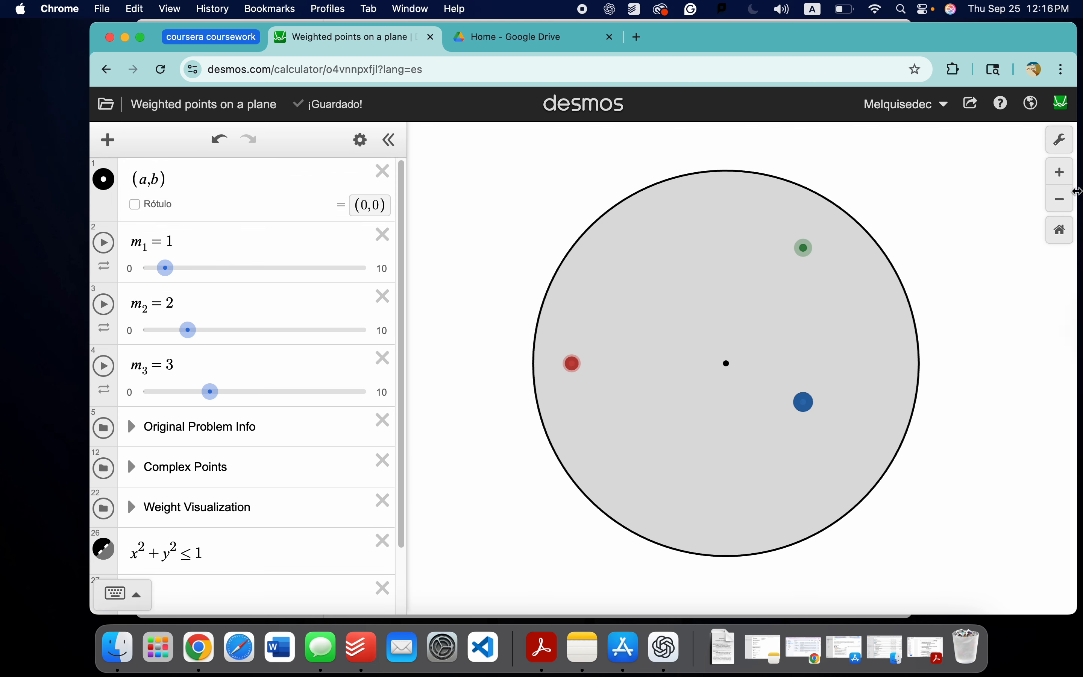
# Step: Show the grid in the graph settings and switch it from polar to Cartesian
pyautogui.click(1061, 139)
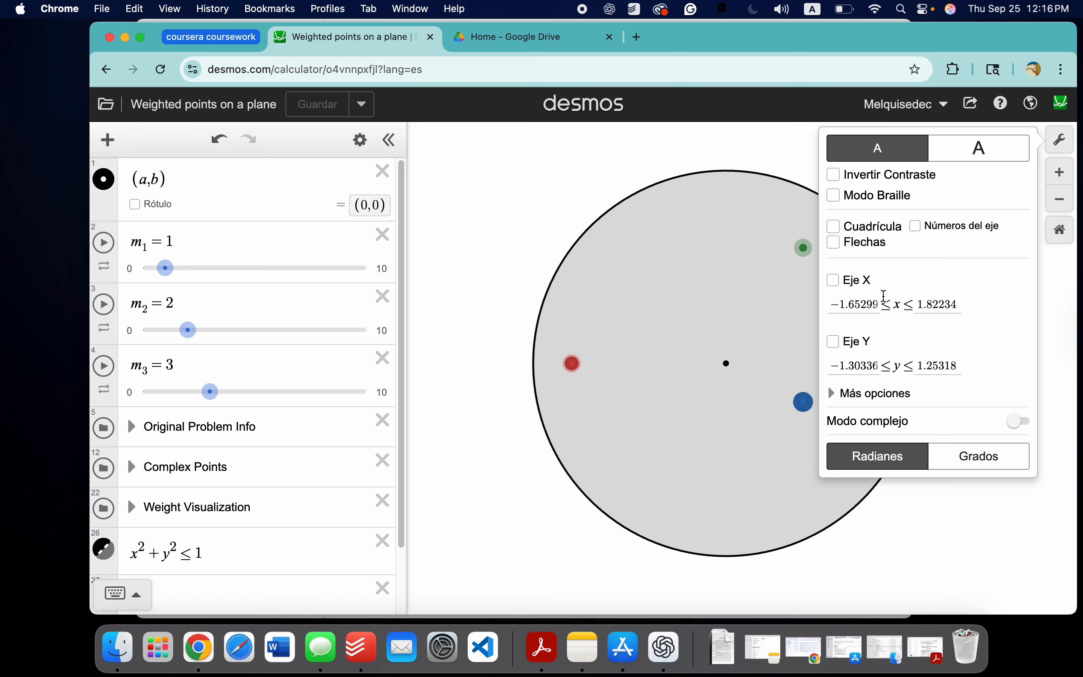
pyautogui.click(833, 226)
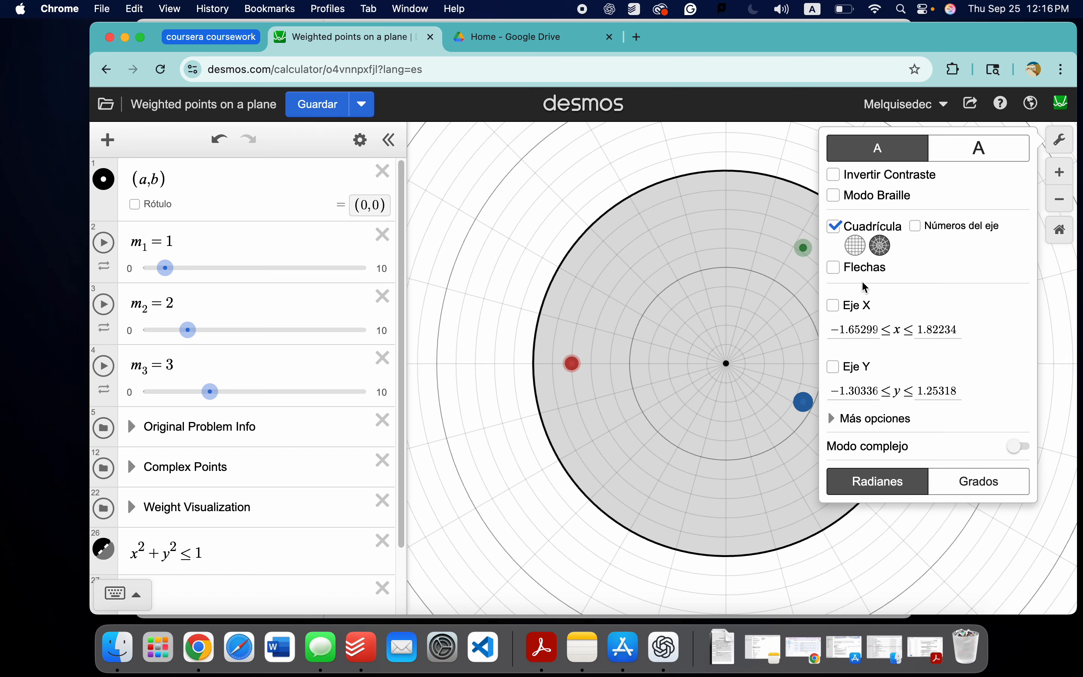
pyautogui.click(857, 245)
pyautogui.click(706, 367)
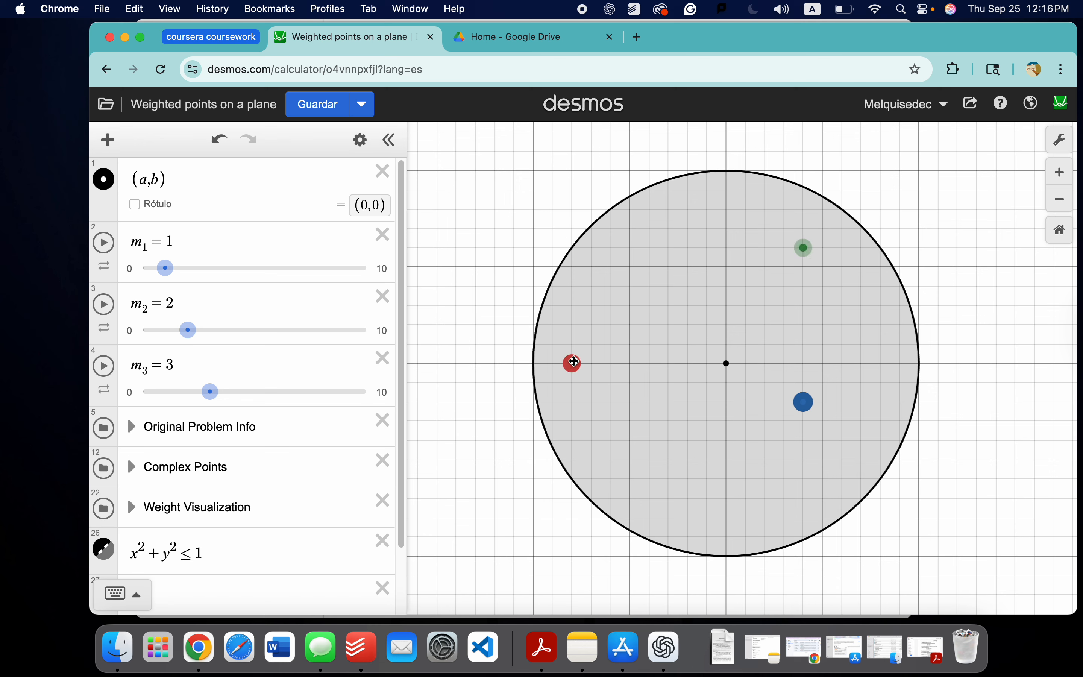
# Step: Nudge the red point slightly upward, then adjust y₂ to 0.01 in the Complex Points folder
pyautogui.moveTo(573, 364); pyautogui.dragTo(573, 360)
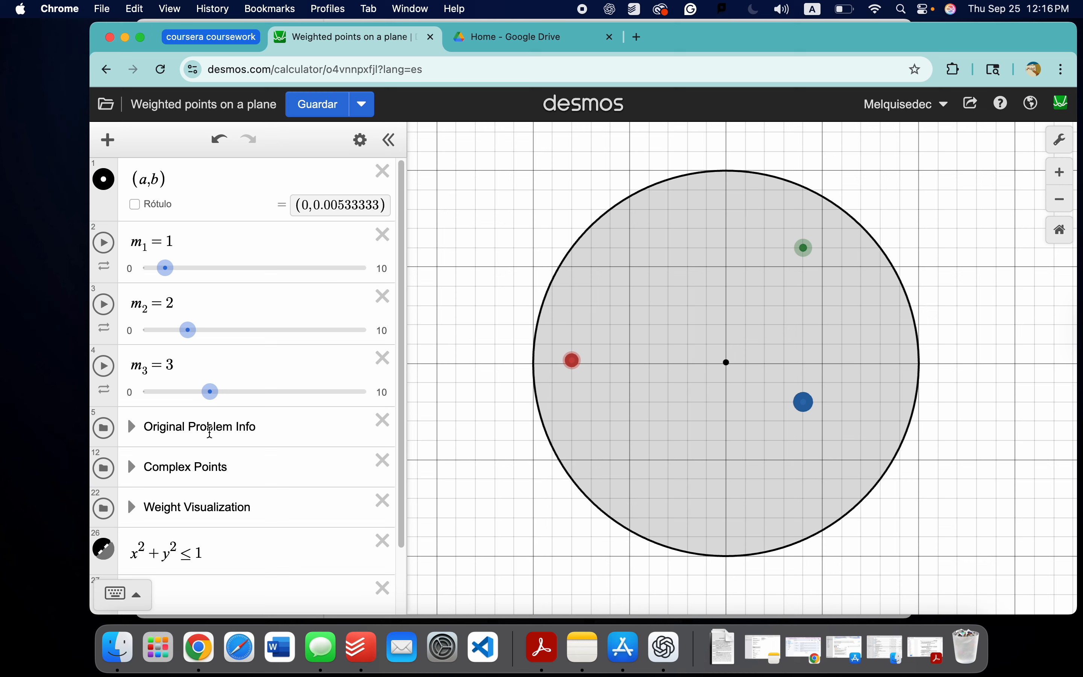
pyautogui.click(181, 467)
pyautogui.click(132, 468)
pyautogui.scroll(-1, 203, 467)
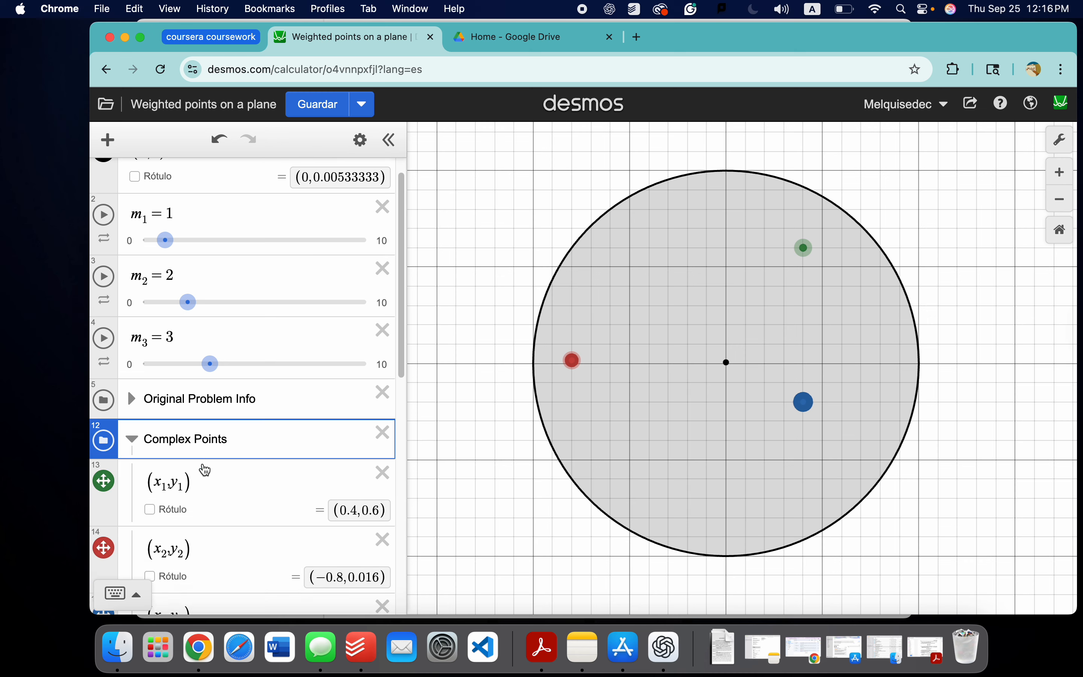
pyautogui.scroll(-3, 242, 465)
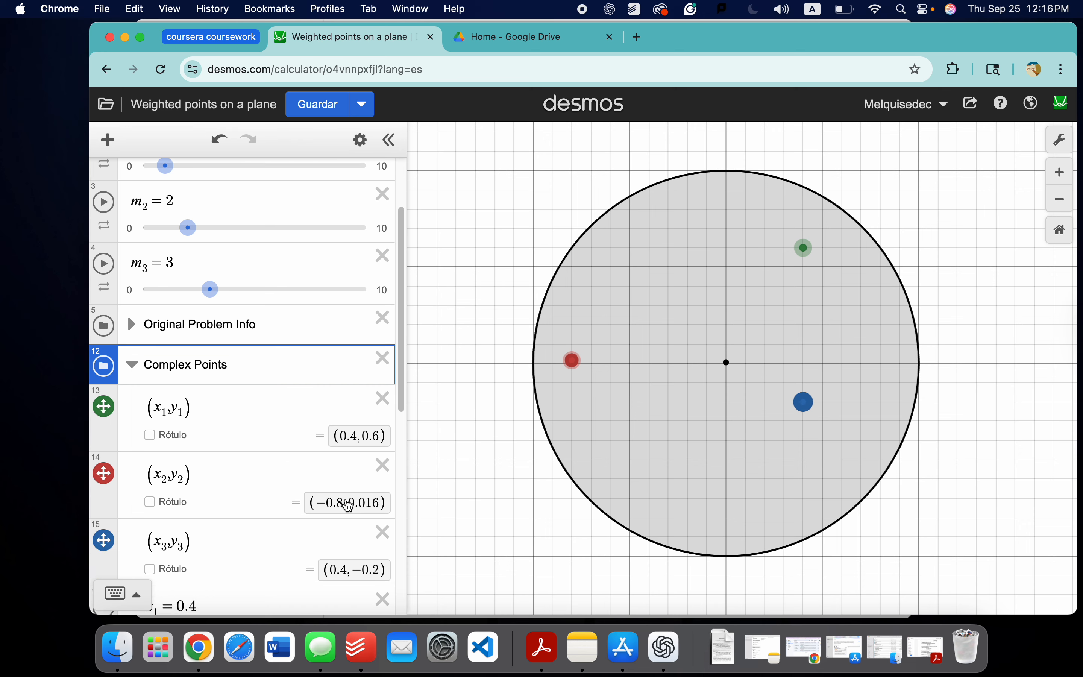
pyautogui.click(350, 505)
pyautogui.scroll(-8, 230, 481)
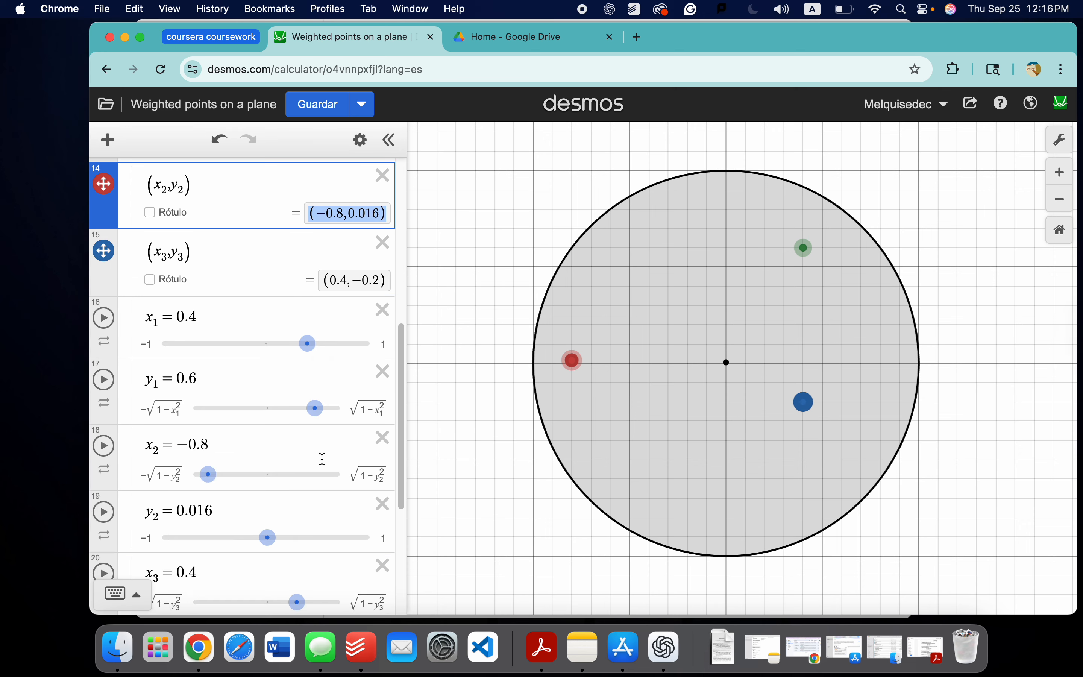
pyautogui.scroll(-1, 256, 484)
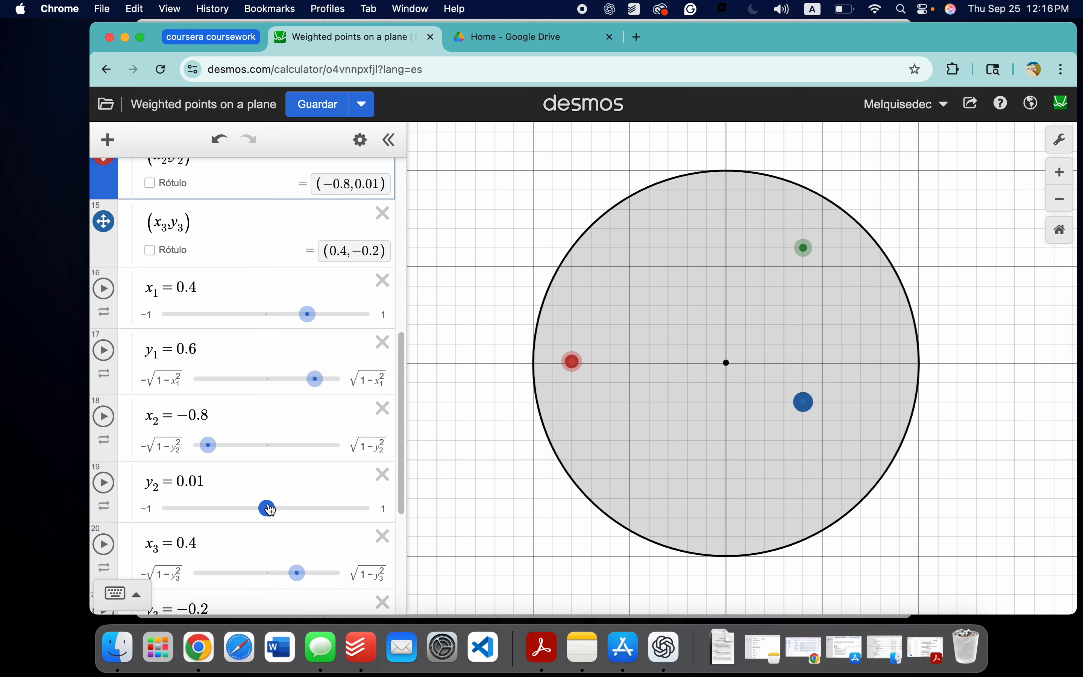